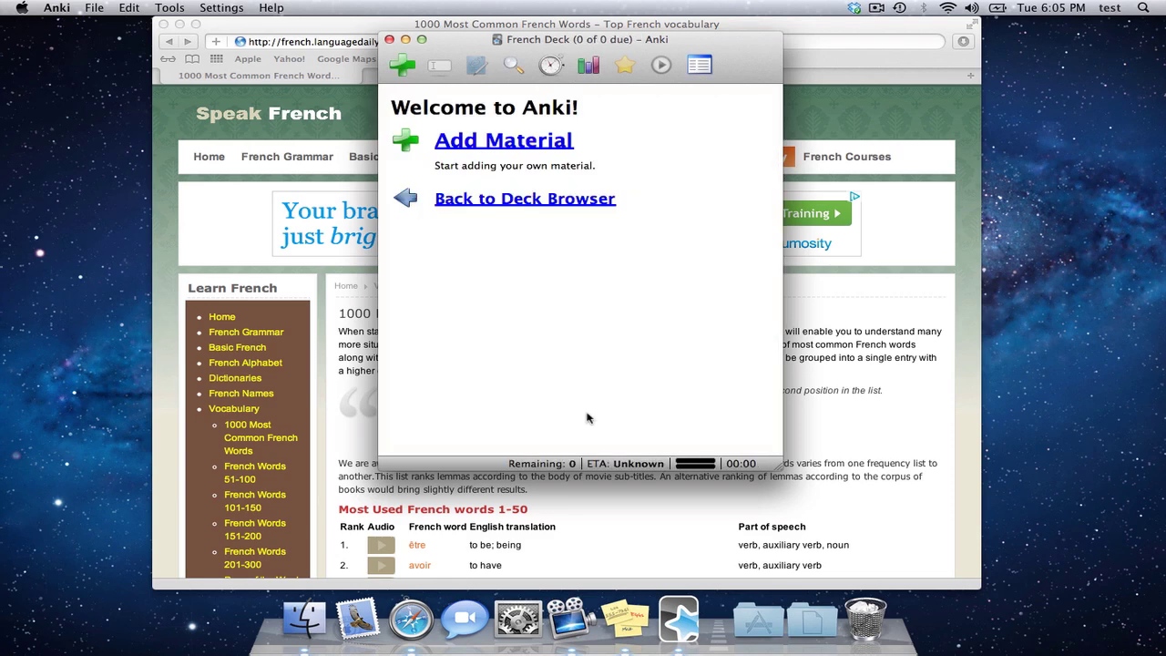
Step: Open the window for adding new material to the French Deck and move it slightly aside
click(464, 140)
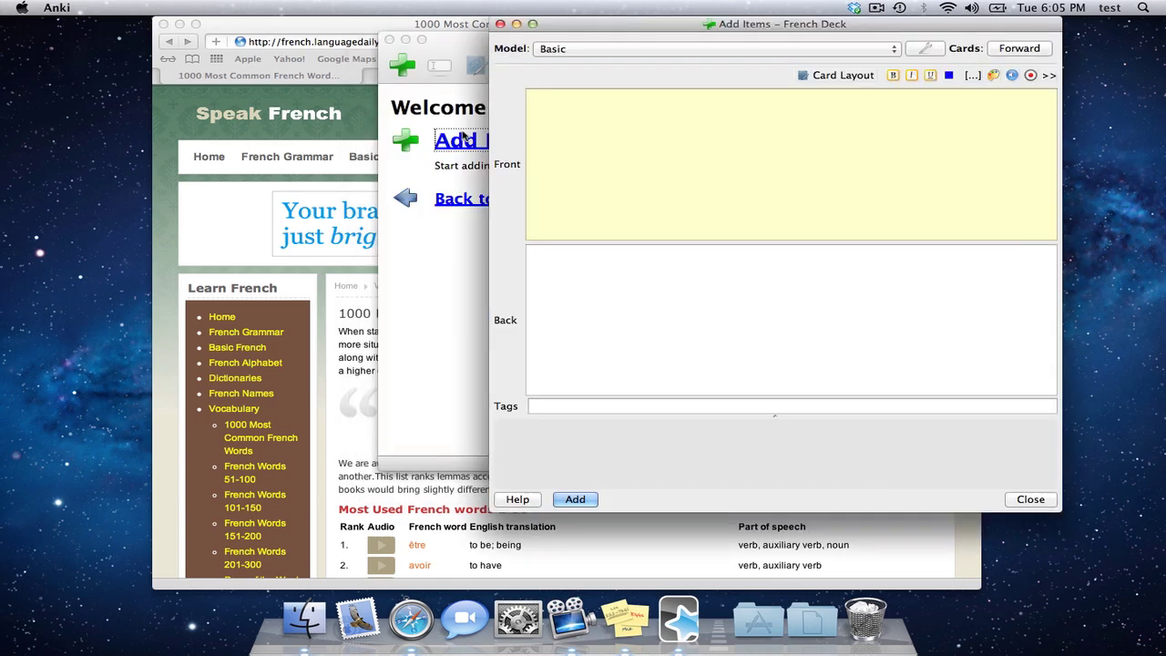
drag(676, 28, 709, 20)
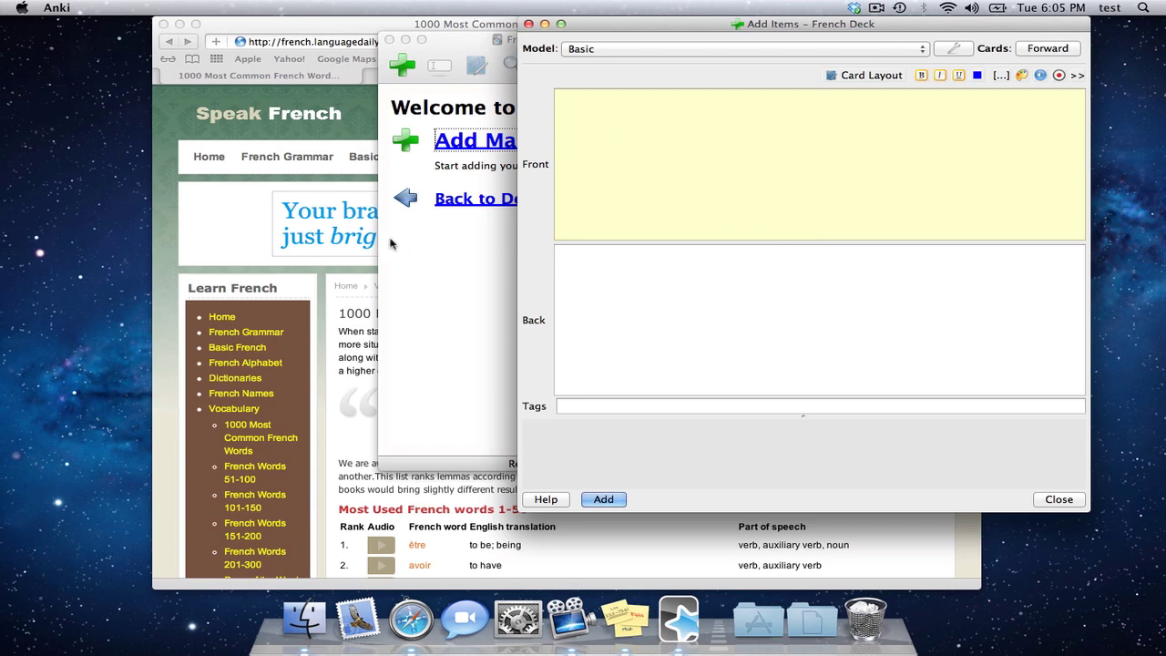
Step: Switch to Safari and examine the address and the word table of the 1000 Most Common French Words page
click(342, 211)
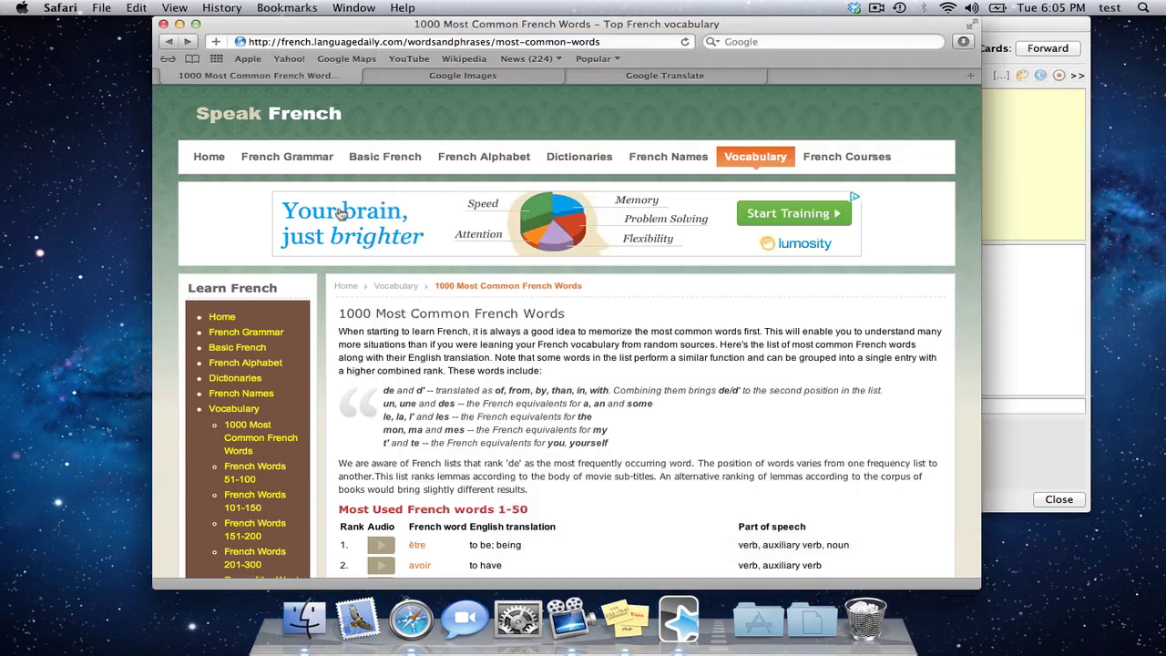
click(654, 41)
drag(638, 41, 235, 42)
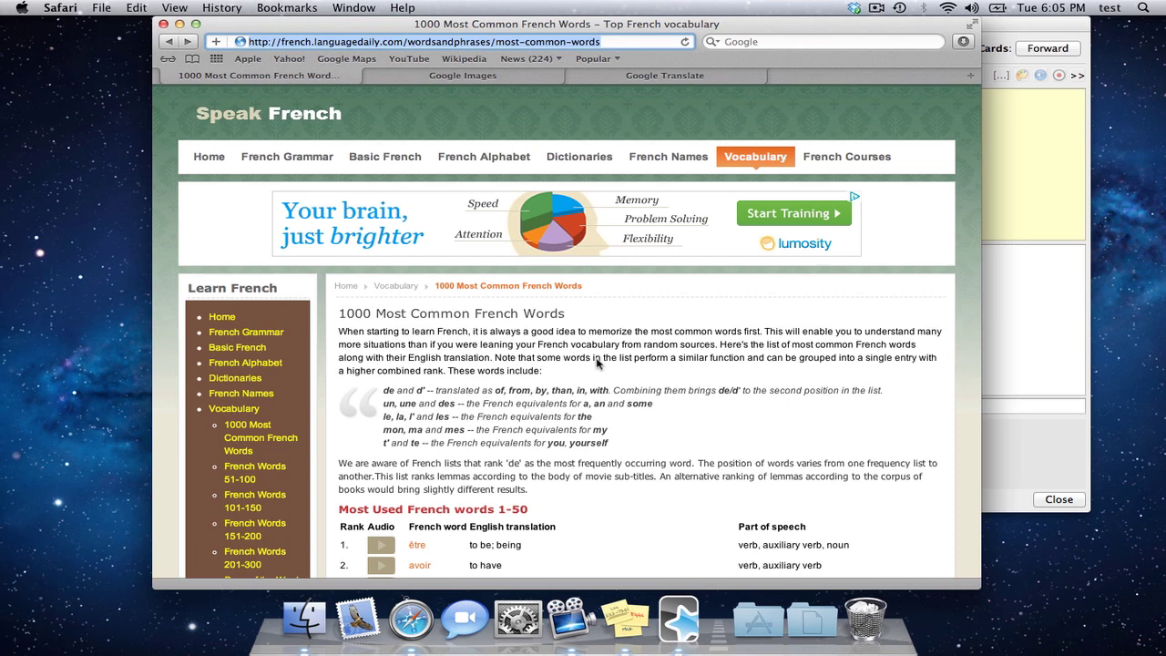
scroll(598, 362, down, 5)
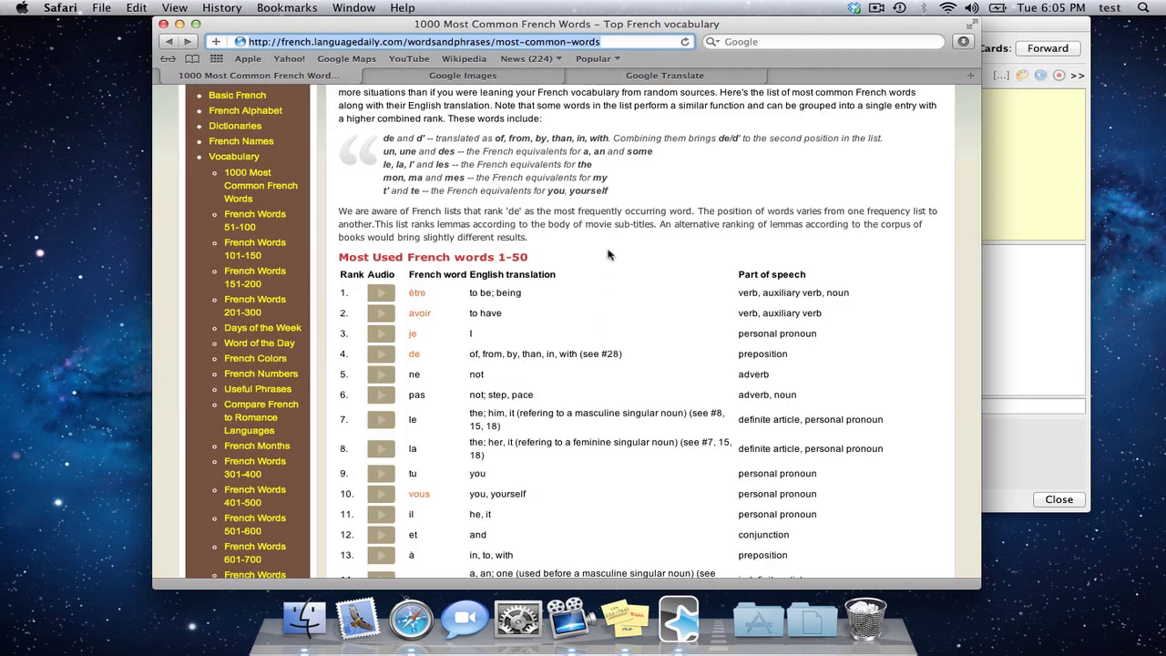
scroll(608, 255, down, 3)
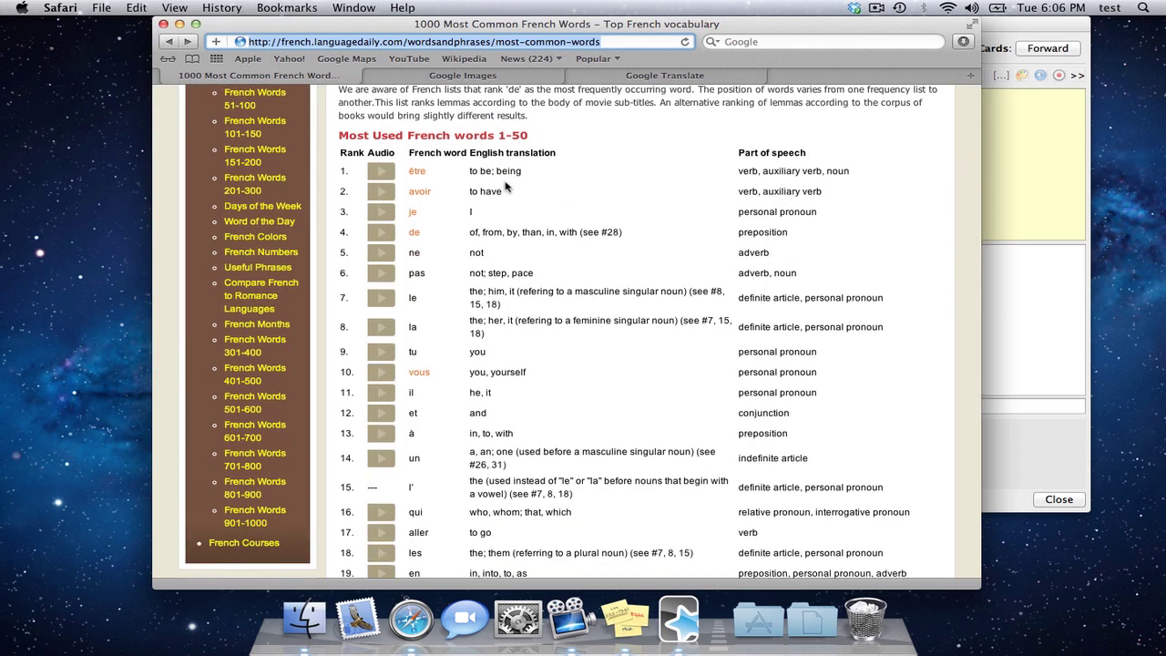
Step: Open the entry for être in a separate tab, review its example sentences, and close that tab
super+click(418, 172)
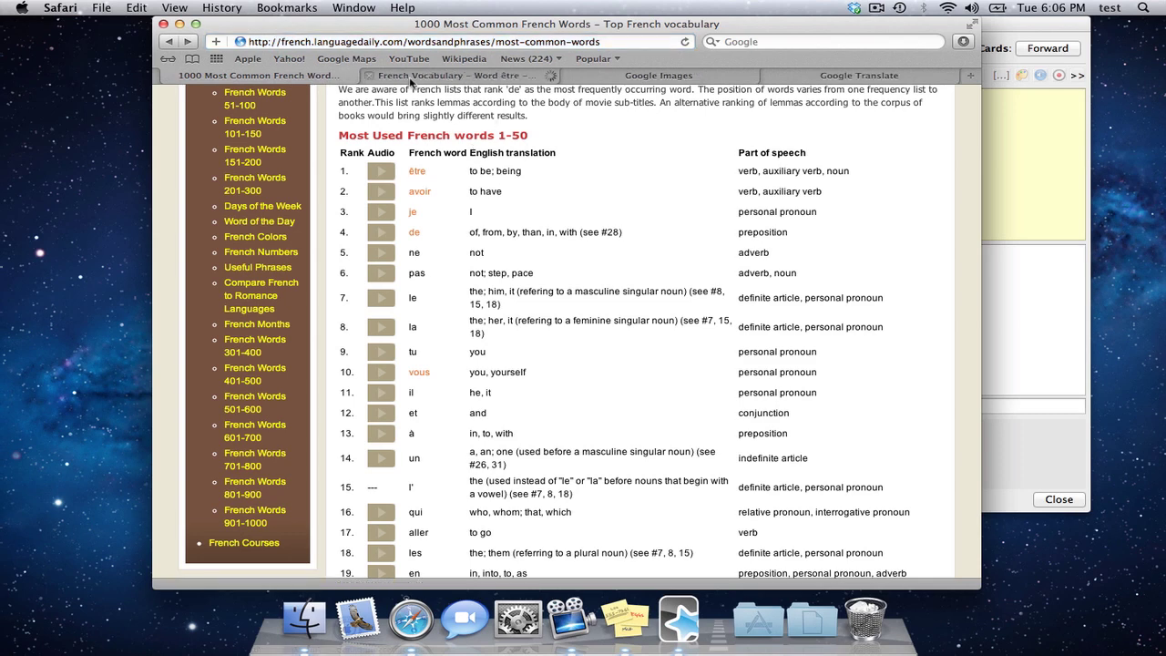
click(416, 78)
scroll(362, 258, down, 5)
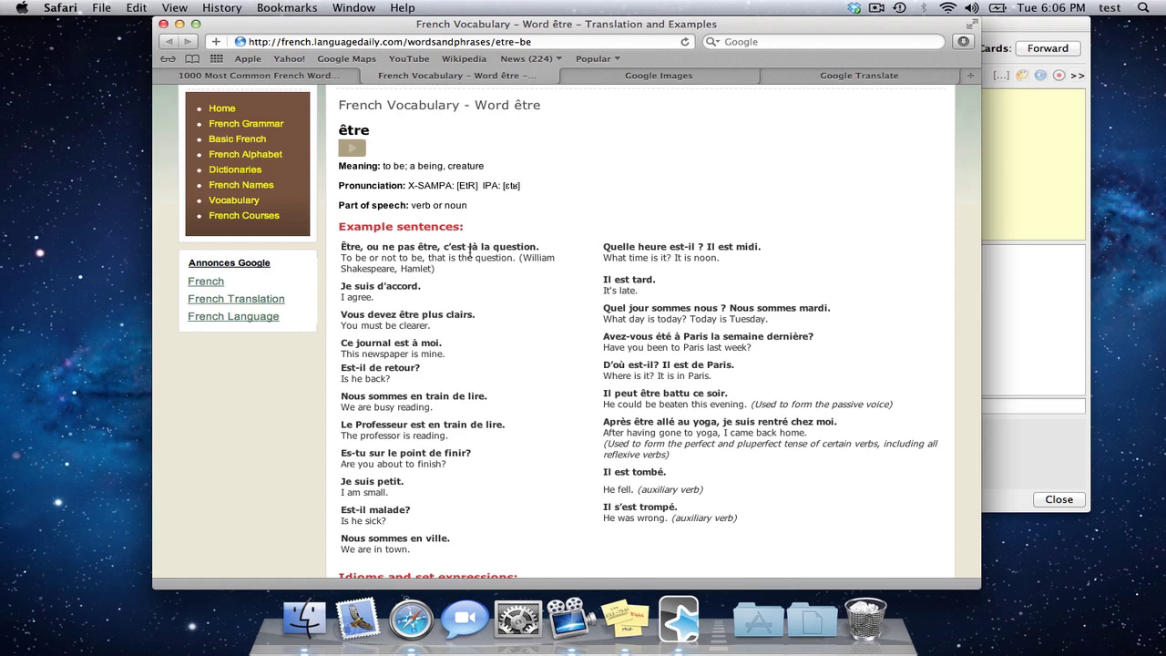
key(super+w)
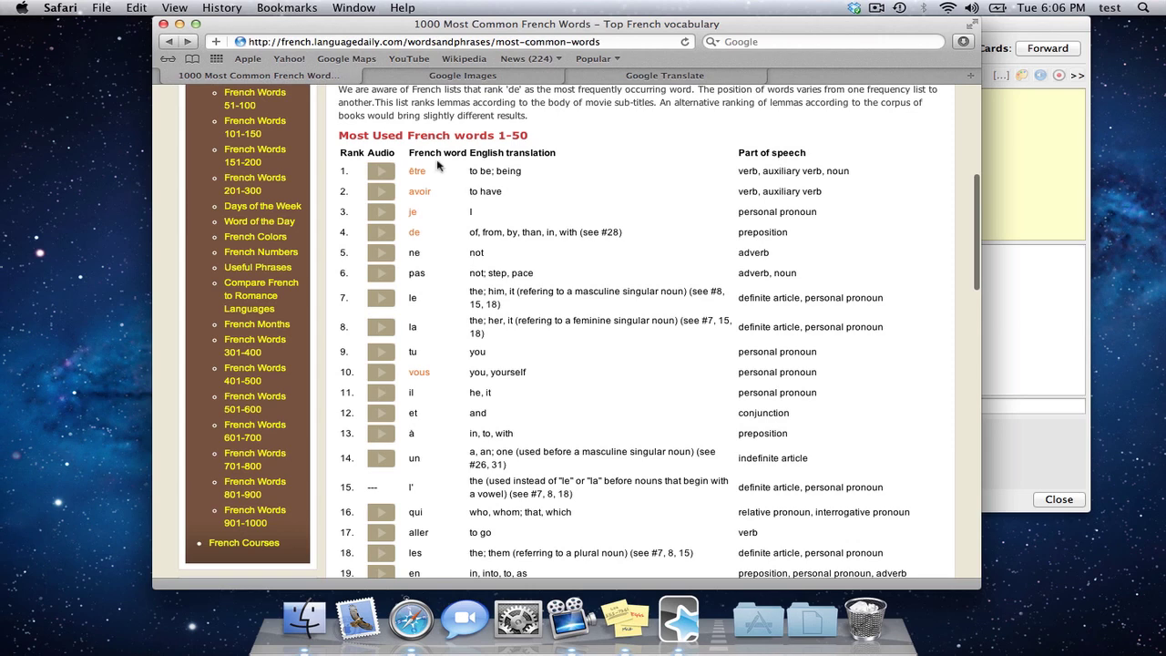
Step: Locate the verb aller in the French word list and search Google Images for "aller"
scroll(472, 230, up, 5)
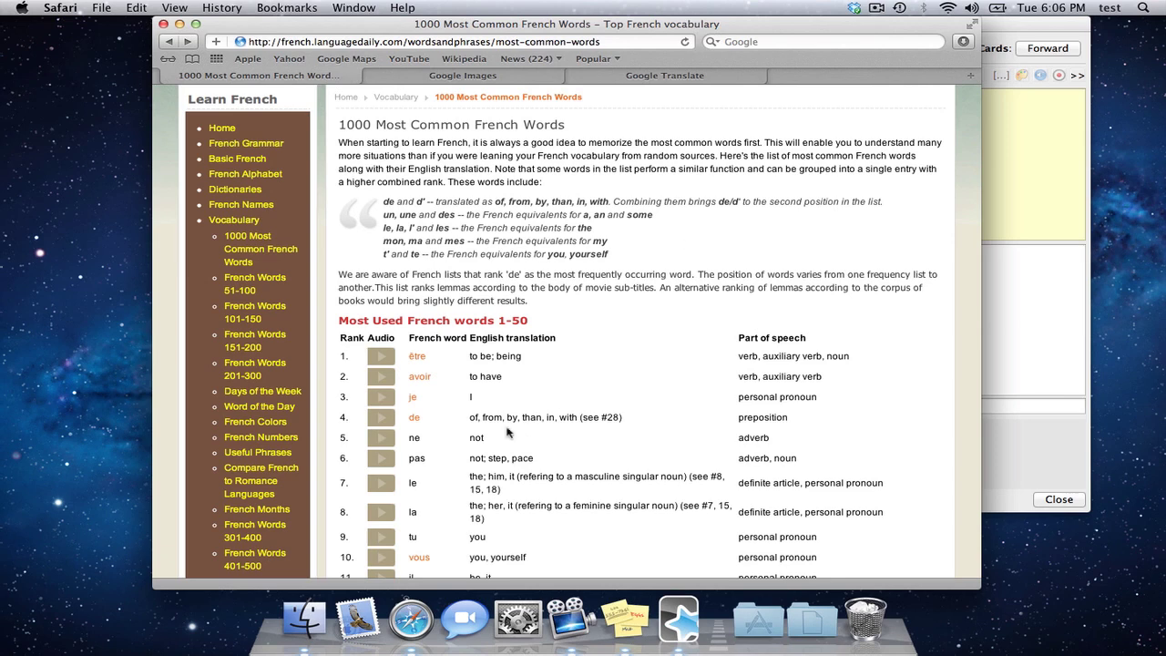
scroll(492, 410, down, 1)
scroll(491, 410, down, 5)
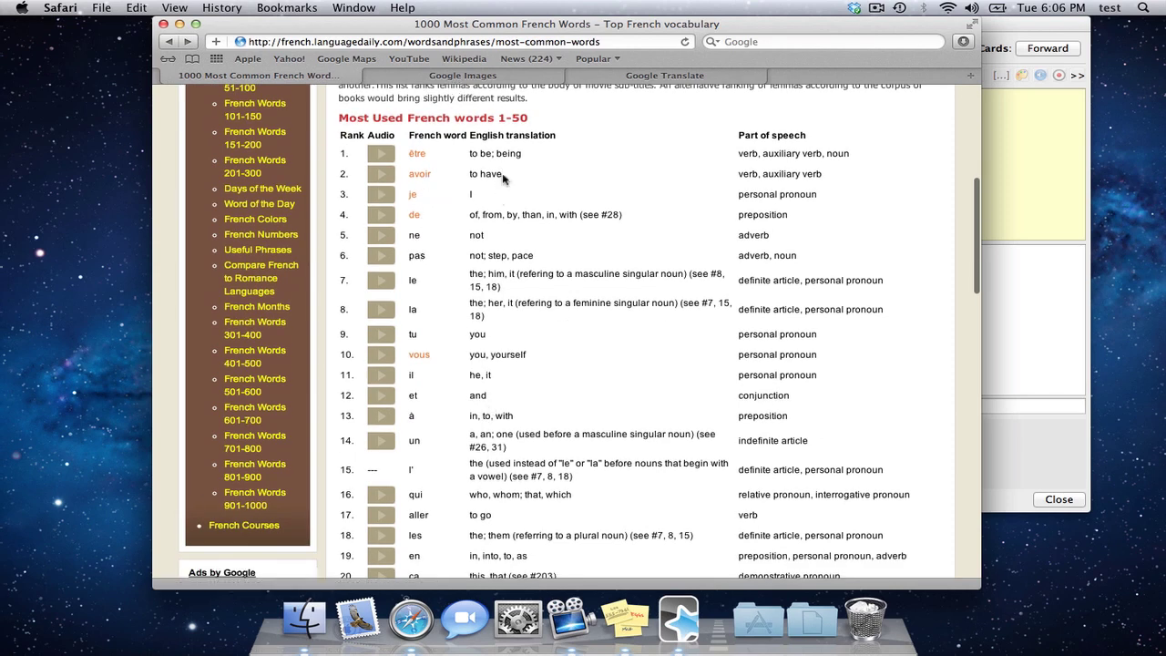
scroll(458, 422, down, 2)
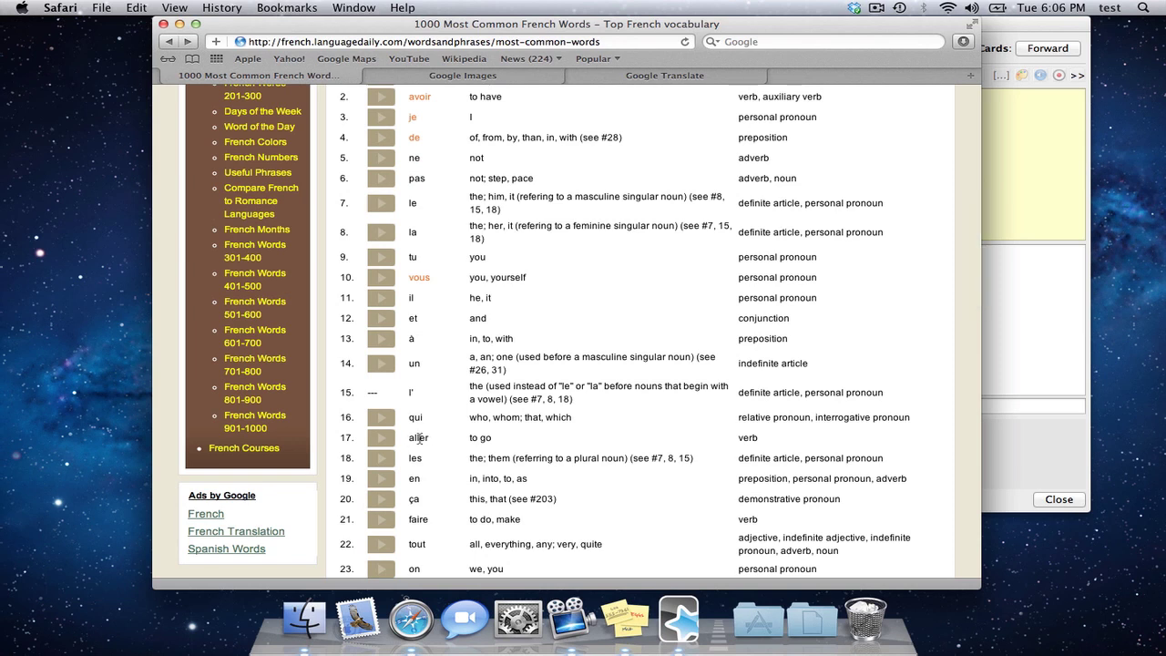
click(452, 78)
text(a)
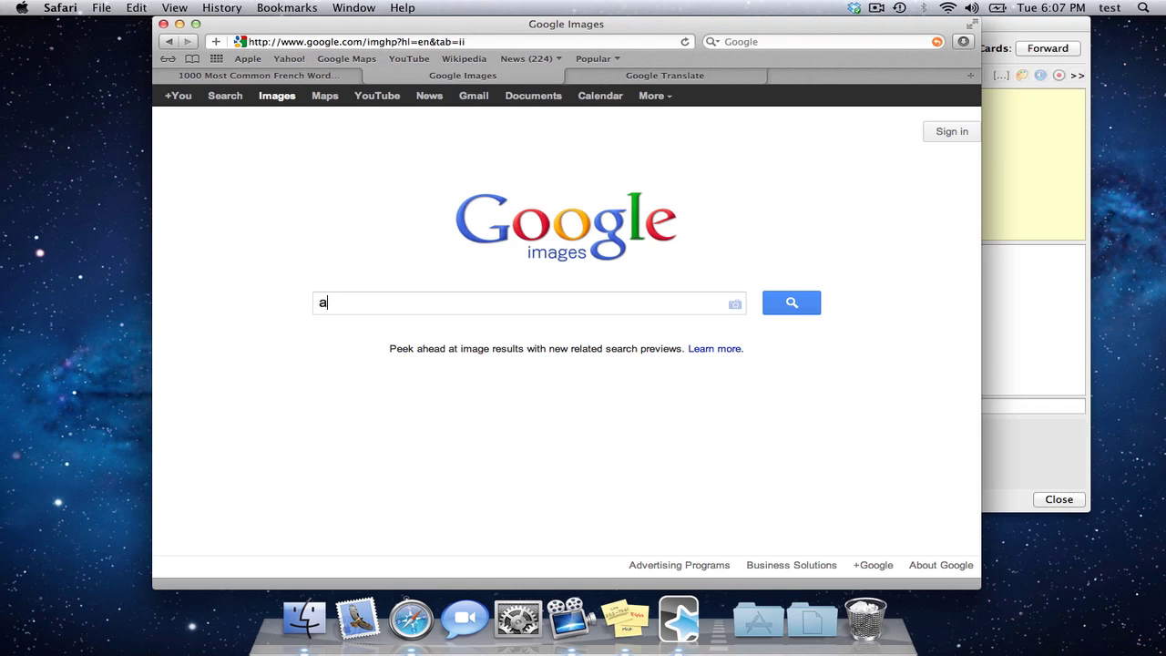
text(ller)
key(Return)
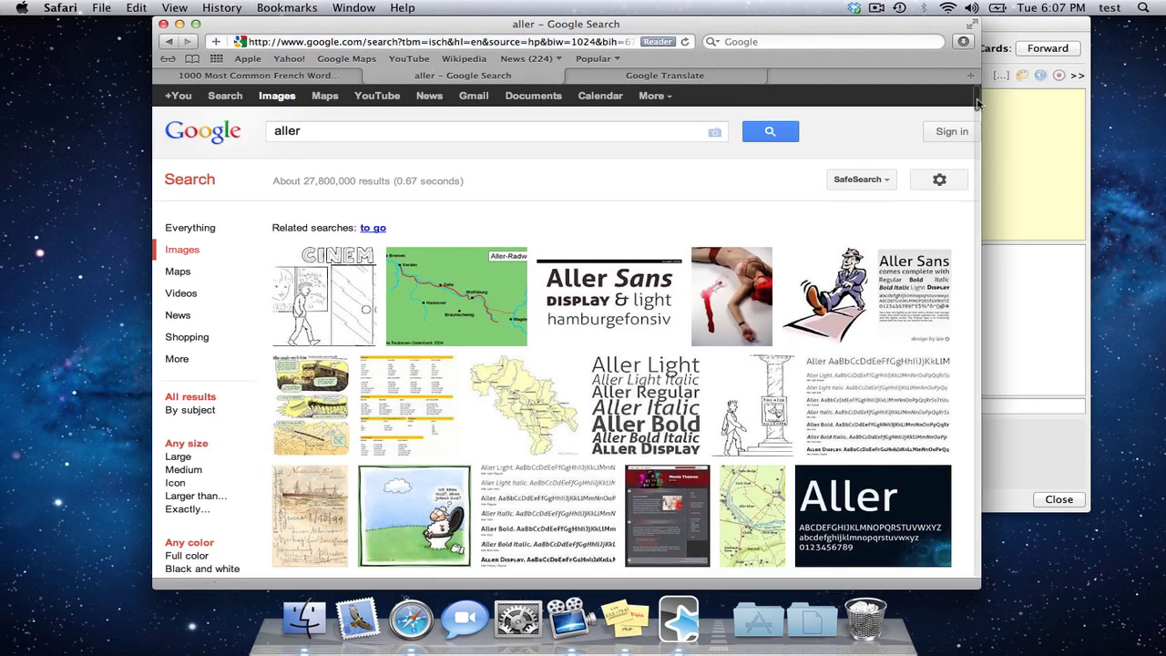
Step: Switch the Google Images results for aller to the basic version
drag(976, 103, 980, 603)
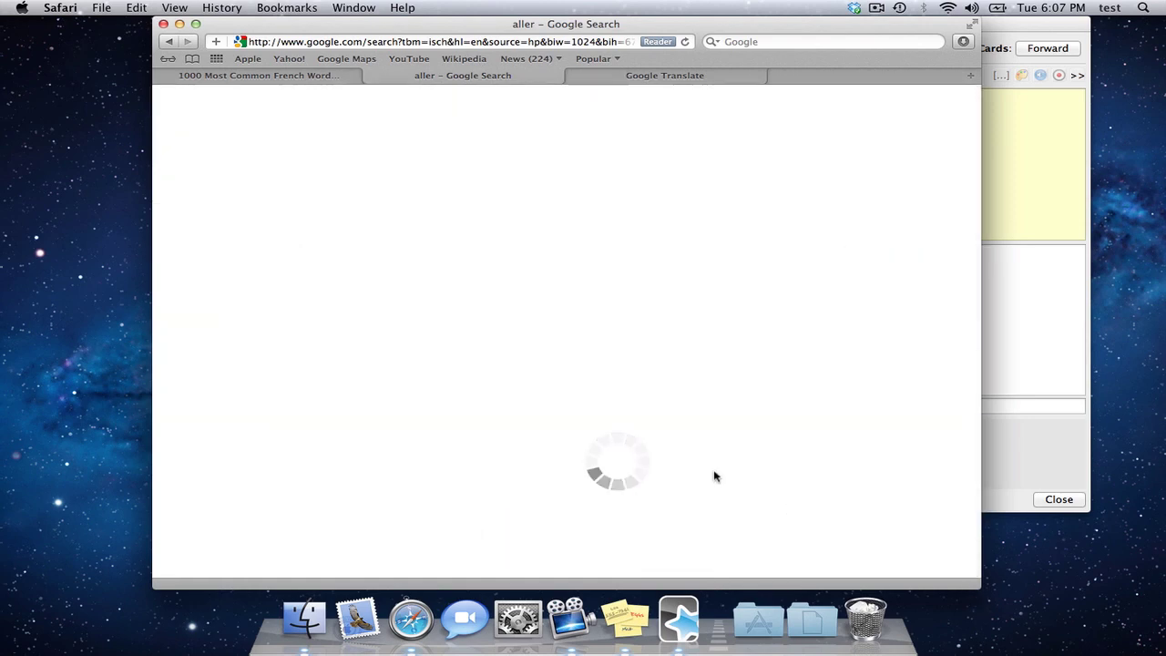
scroll(818, 471, down, 1)
scroll(818, 471, down, 5)
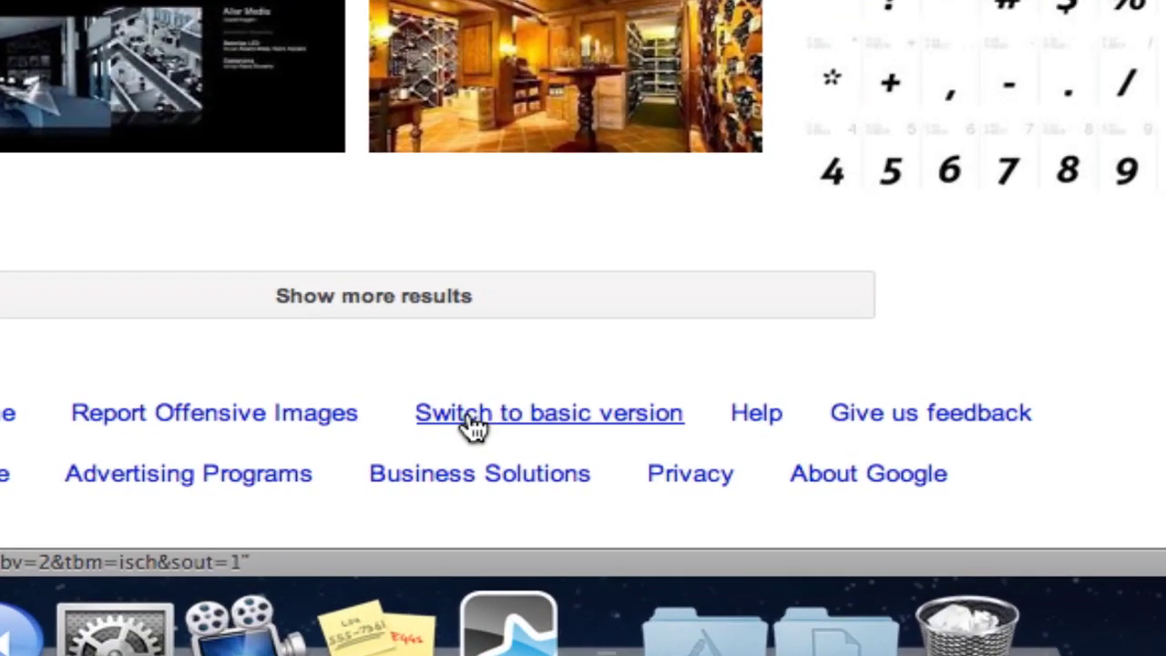
click(559, 419)
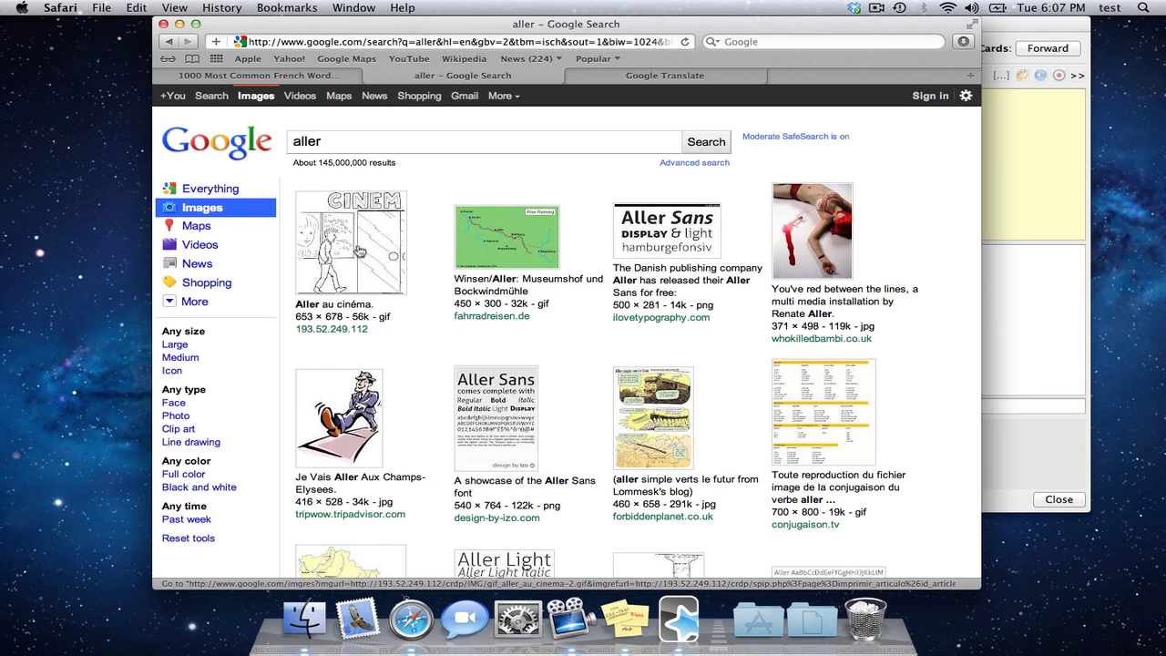
Step: Examine the captions and pictures in the aller results for an image that illustrates the verb
drag(296, 303, 374, 304)
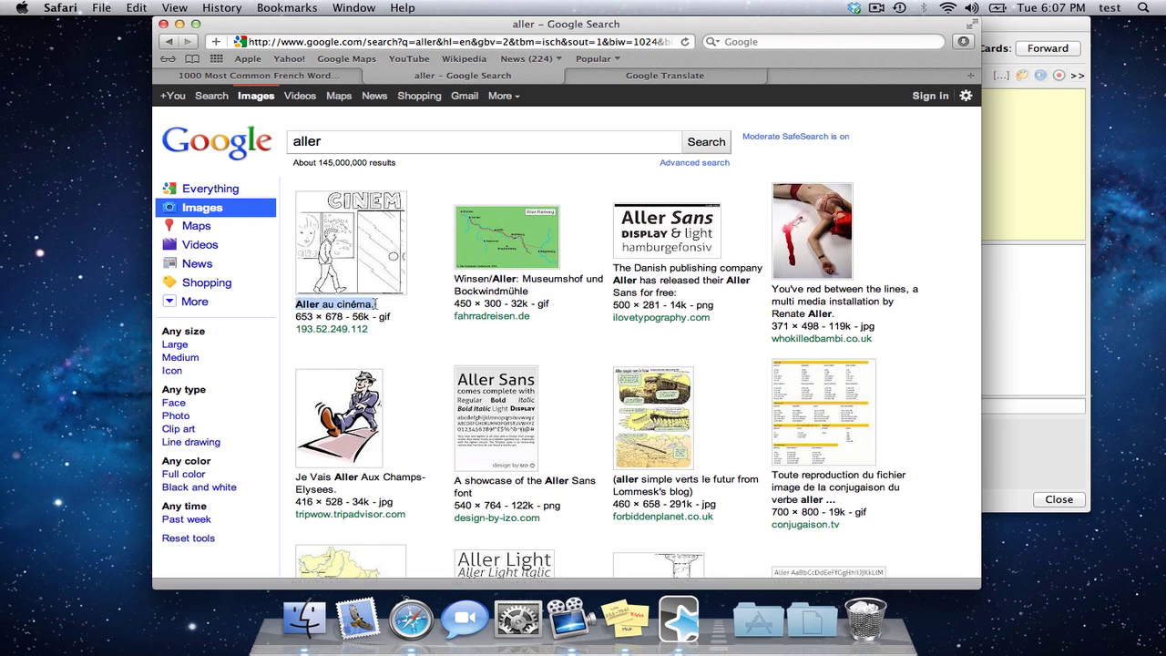
click(375, 304)
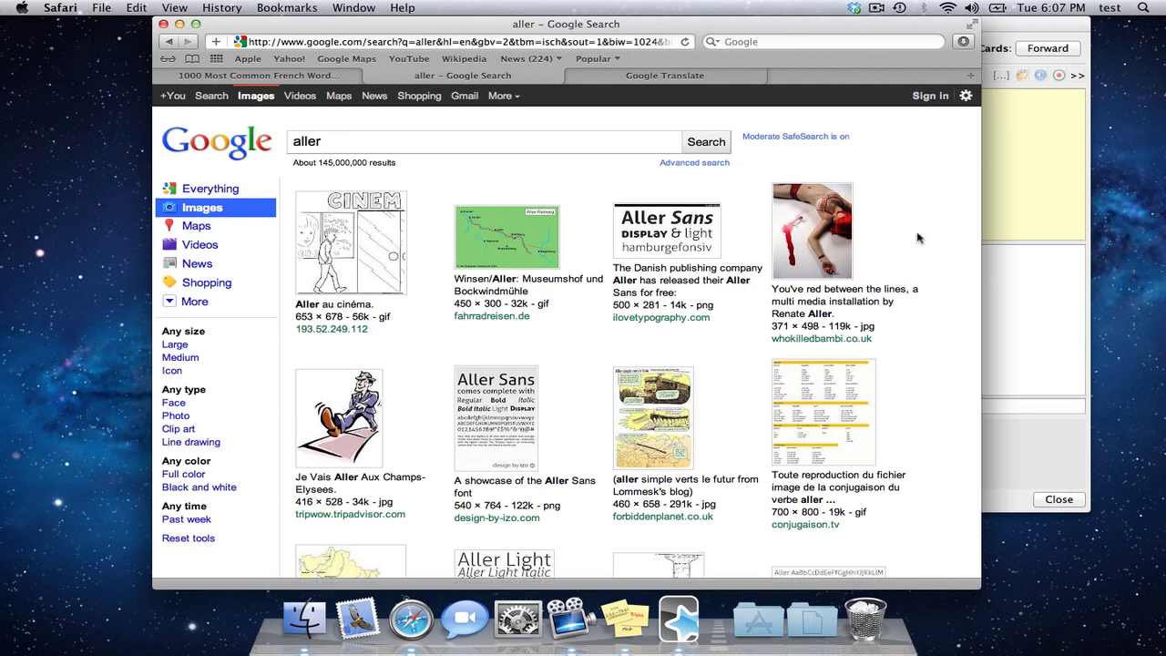
scroll(917, 238, down, 3)
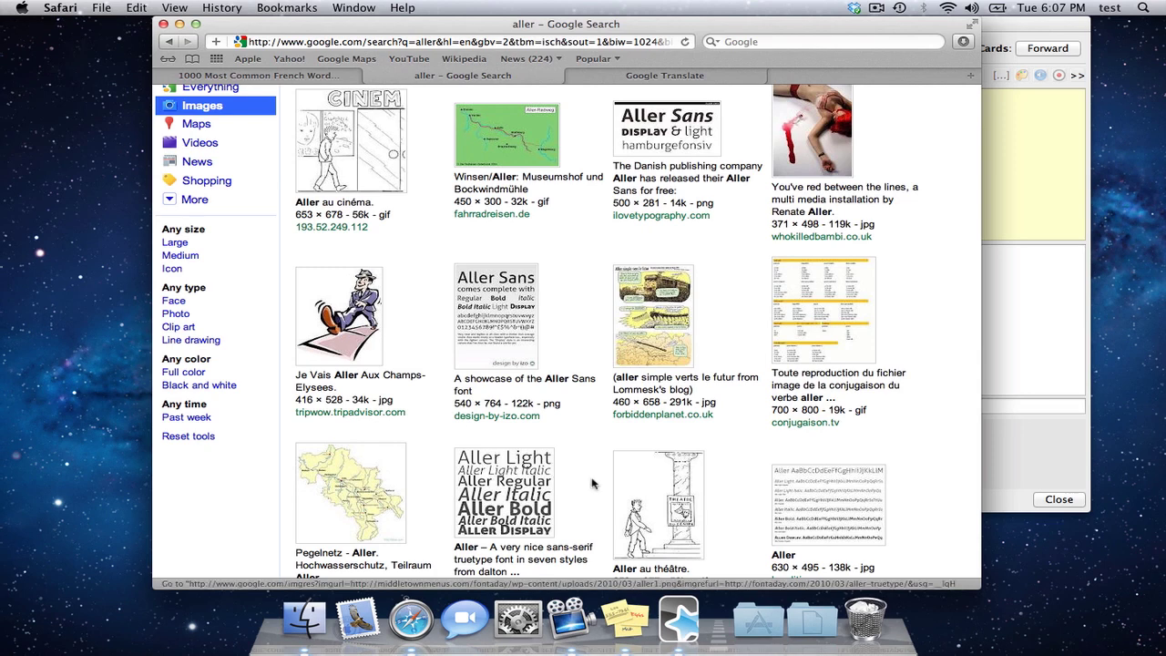
scroll(674, 519, down, 2)
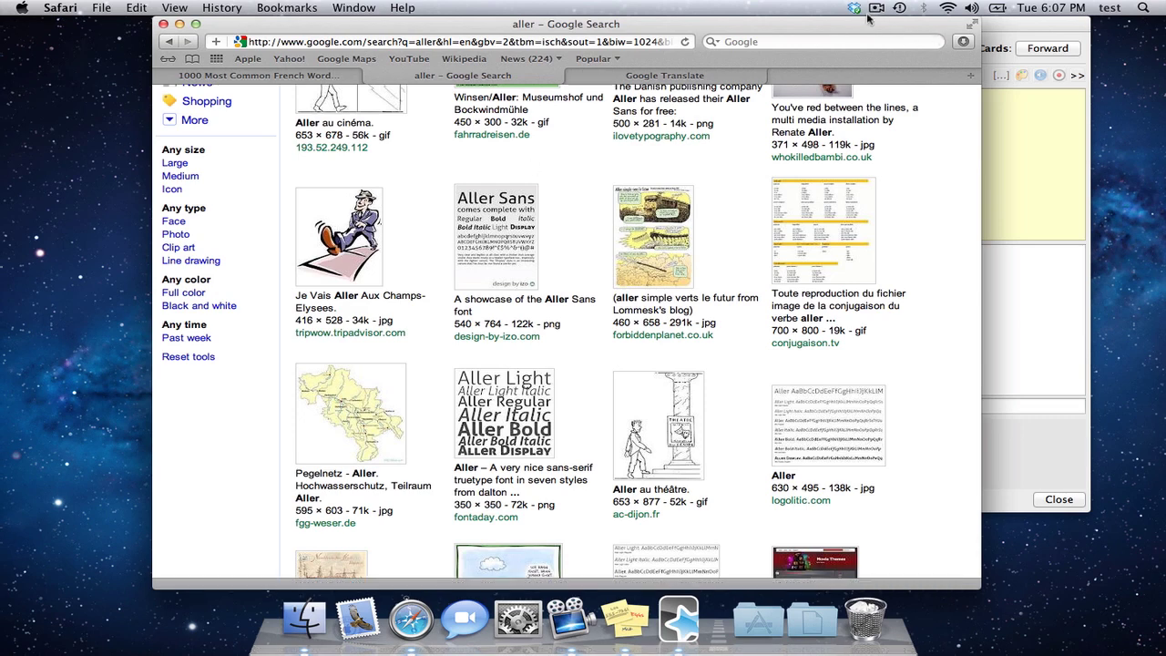
Step: Arrange the Safari and Add Items windows so that both the image results and the card fields are accessible
drag(860, 26, 738, 26)
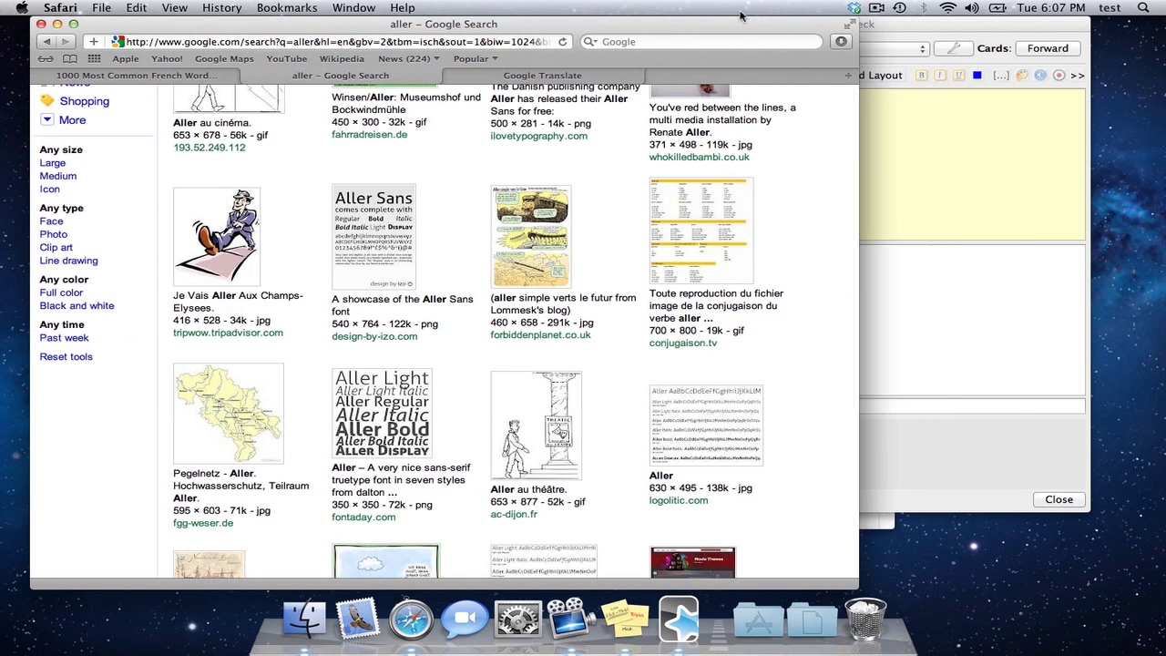
click(880, 138)
drag(677, 24, 729, 24)
click(282, 217)
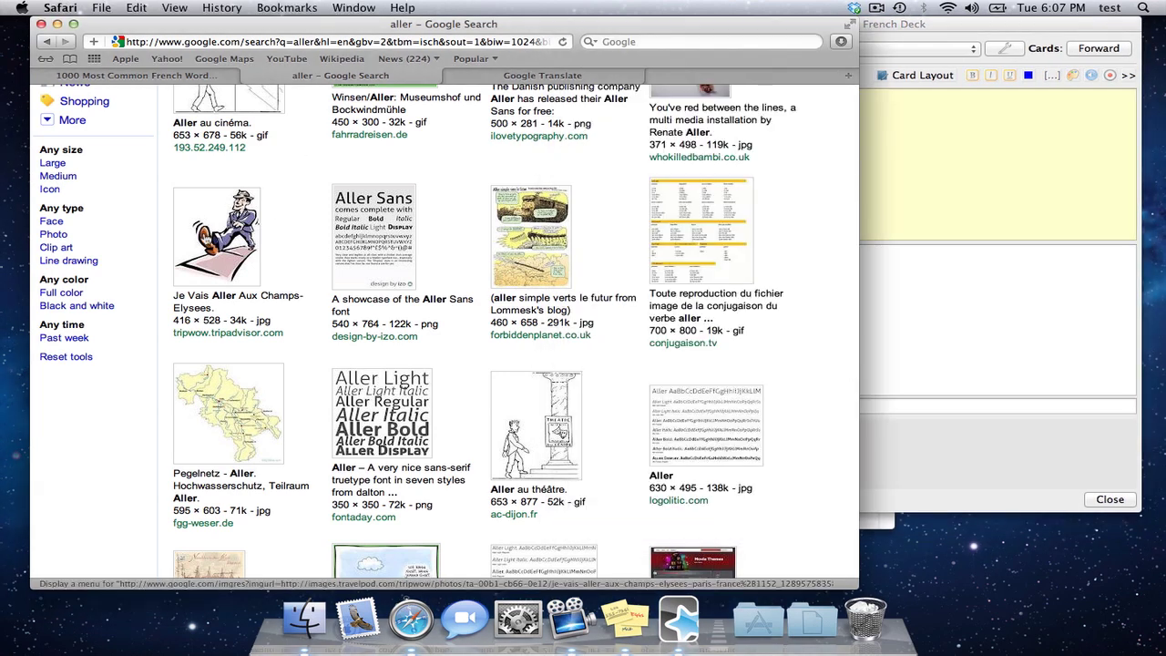
Step: Copy the walking man image captioned "Je Vais Aller Aux Champs-Elysees" into the Front field of the new Anki card
ctrl+click(204, 235)
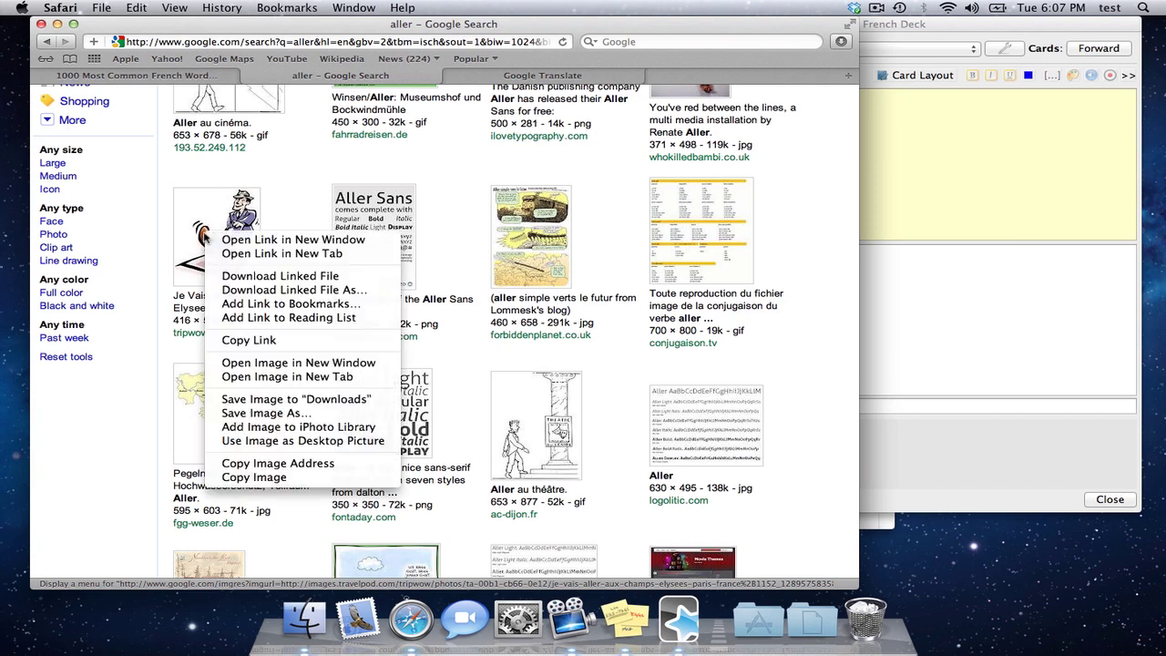
click(281, 477)
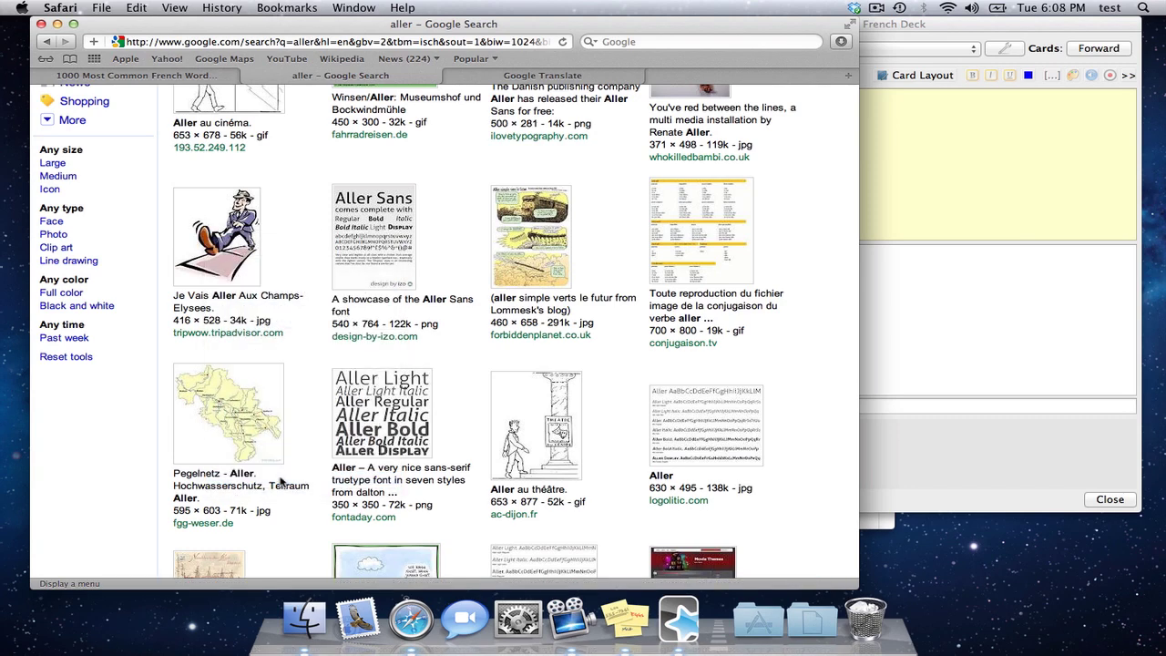
click(1004, 200)
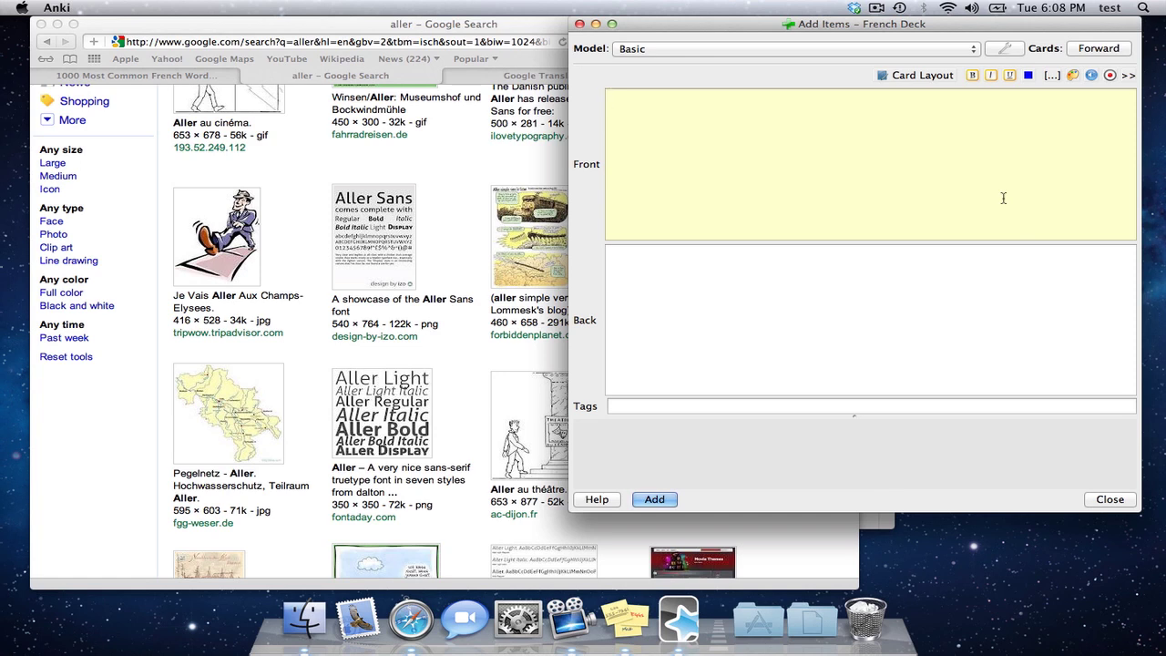
key(super+v)
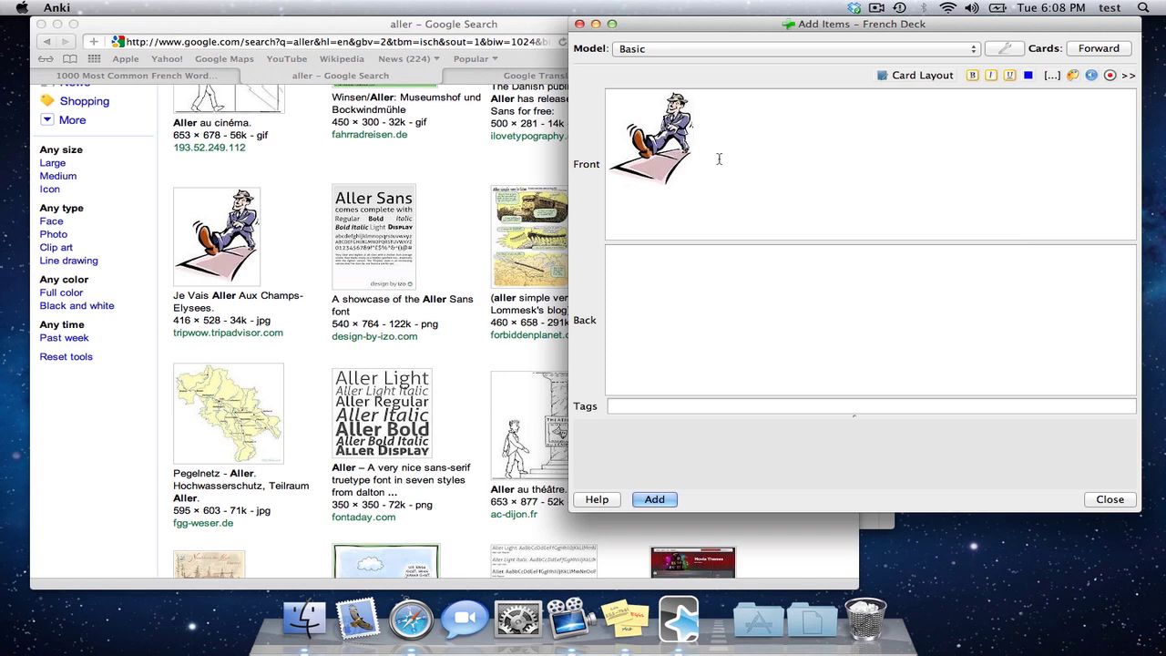
Step: Enter "aller" in the Back field of the card
click(675, 271)
text(aller)
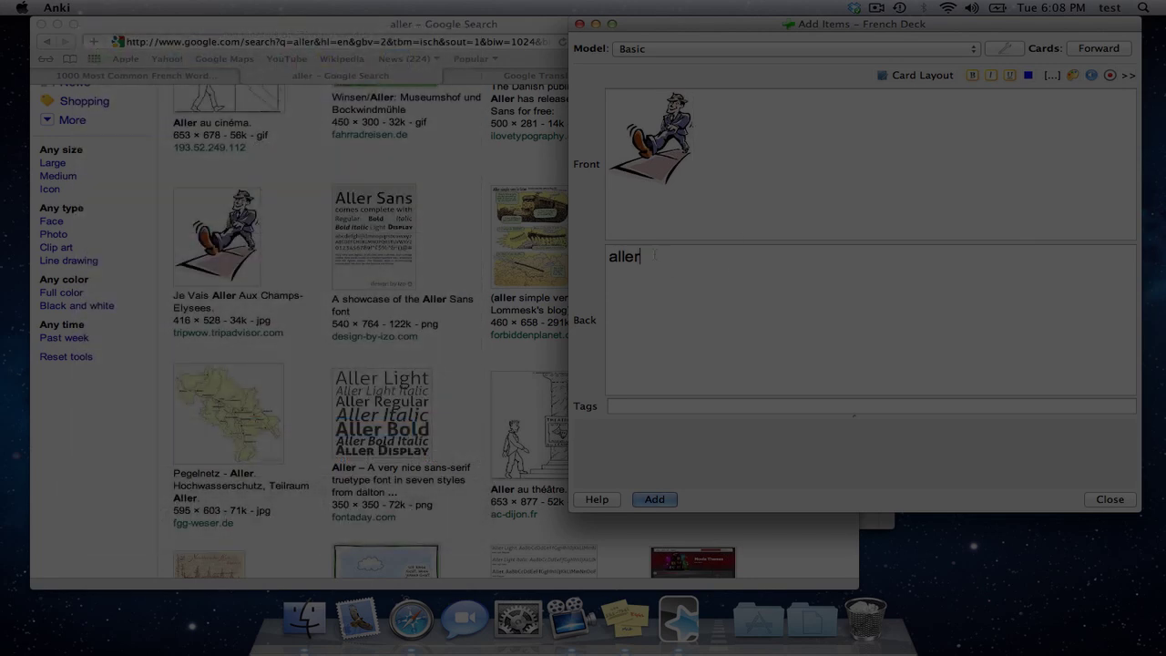
double_click(654, 257)
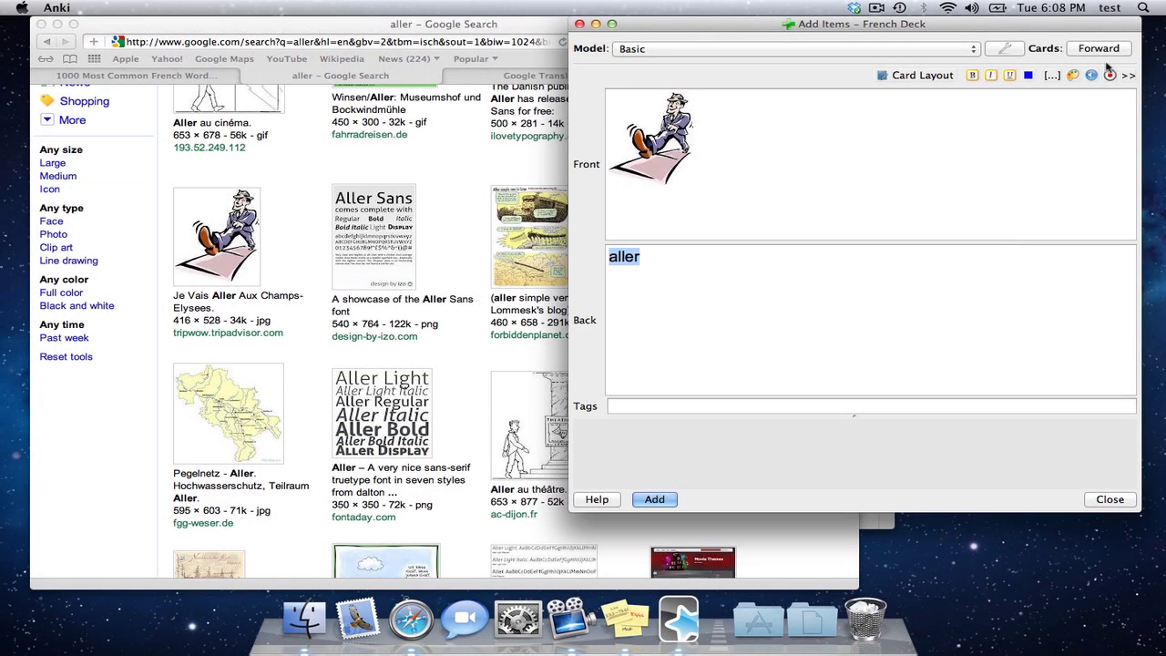
Step: Enable the Reverse card in addition to the Forward card for this item
click(1084, 49)
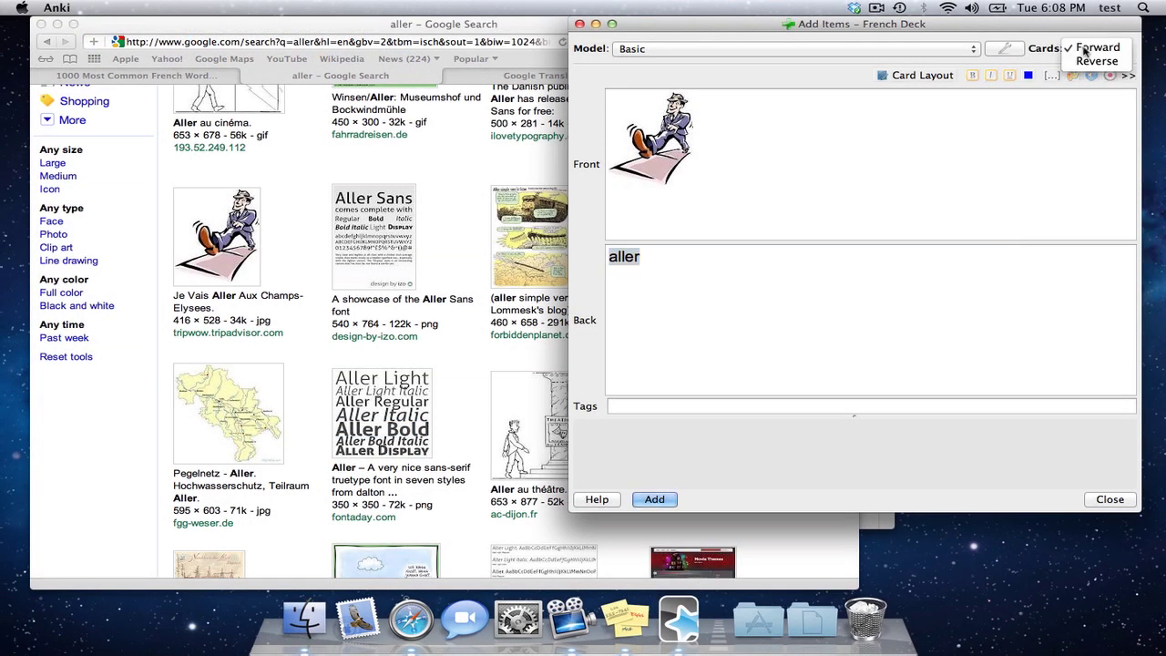
click(1097, 62)
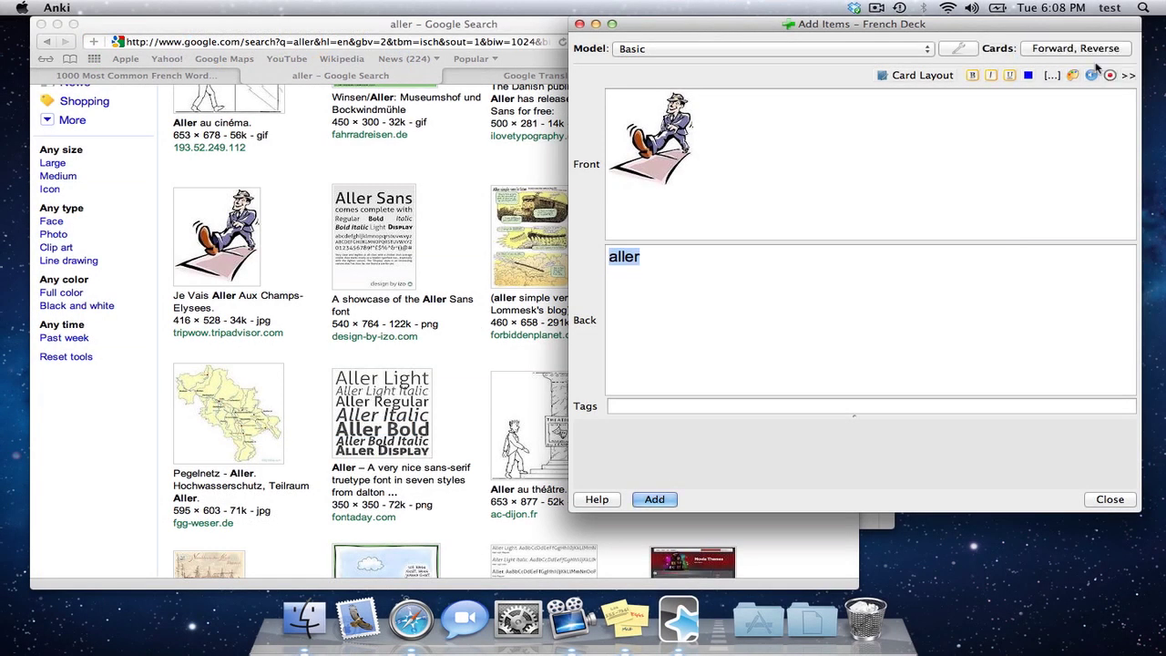
click(670, 313)
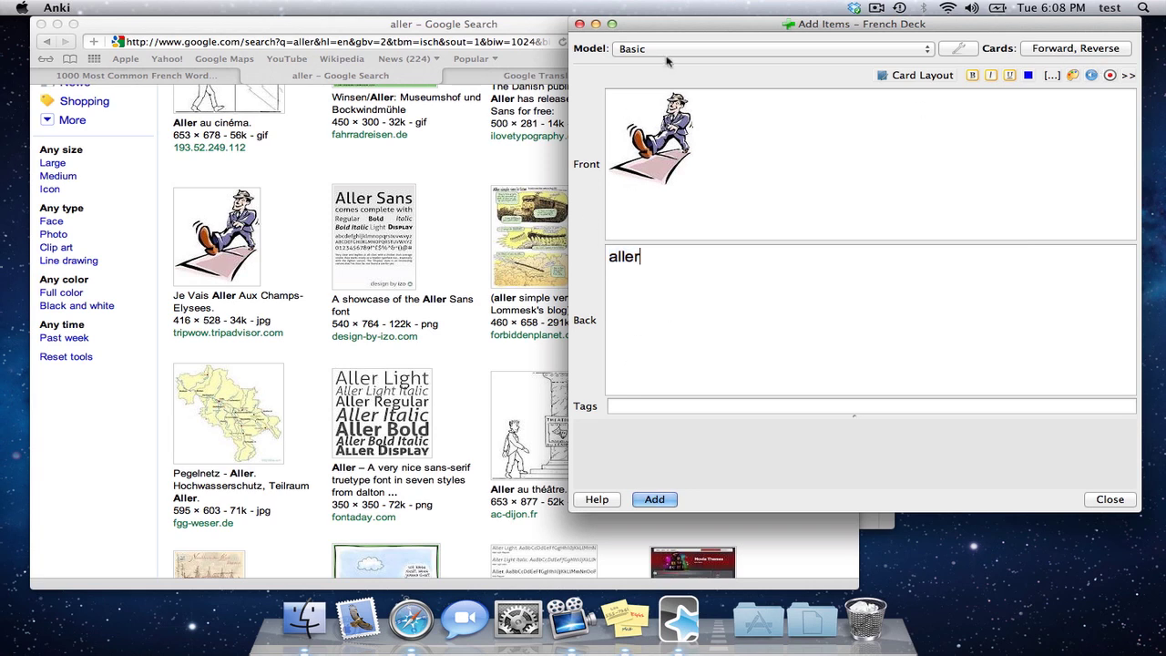
click(674, 137)
click(681, 310)
key(super+a)
click(719, 320)
Step: Tag the item "verbes" and add it to the French Deck
click(629, 409)
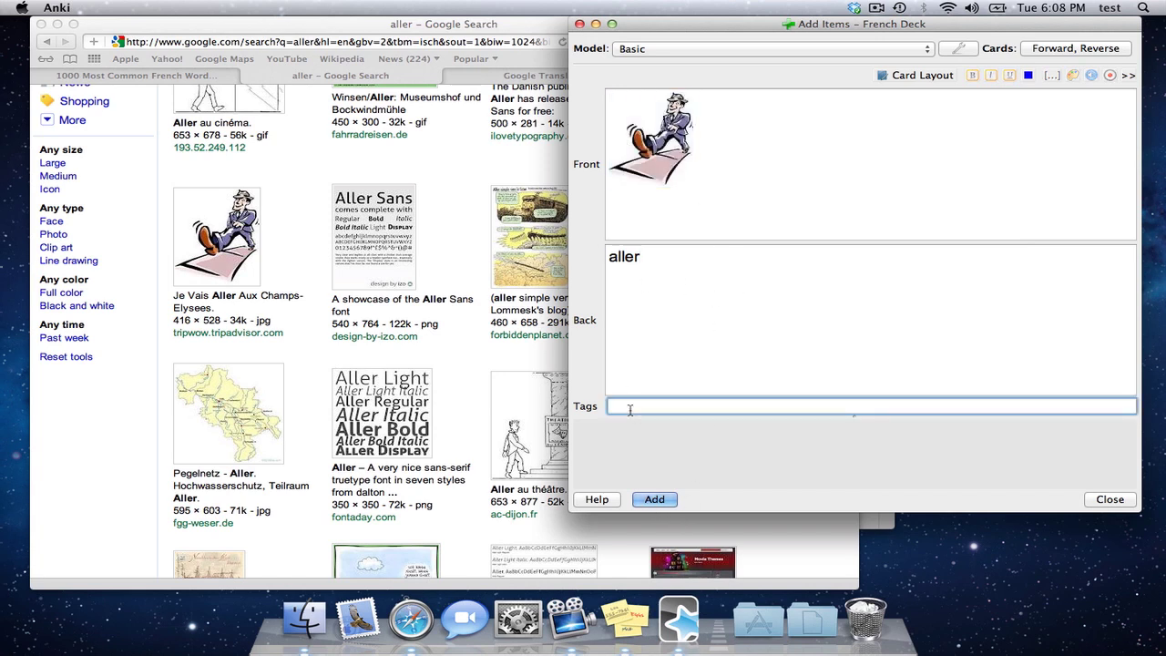
text(verbes)
click(654, 500)
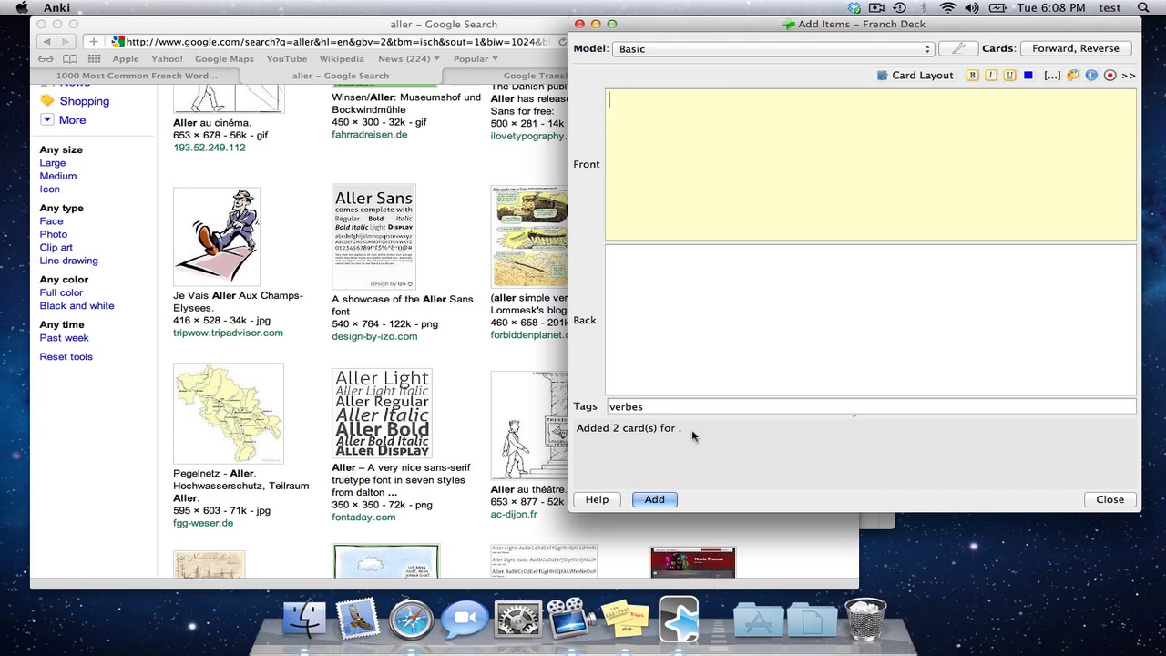
Step: Copy the verb "dire" from the 1000 Most Common French Words page in the browser into the Front field of the new Anki card
click(447, 237)
click(155, 76)
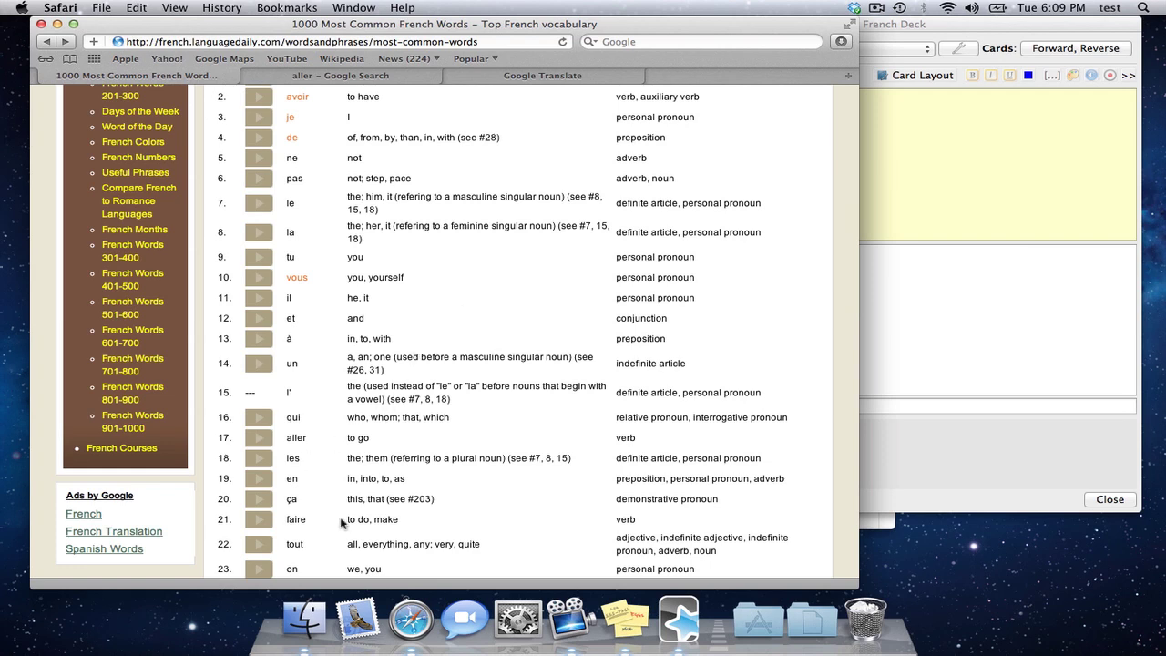
scroll(399, 520, down, 3)
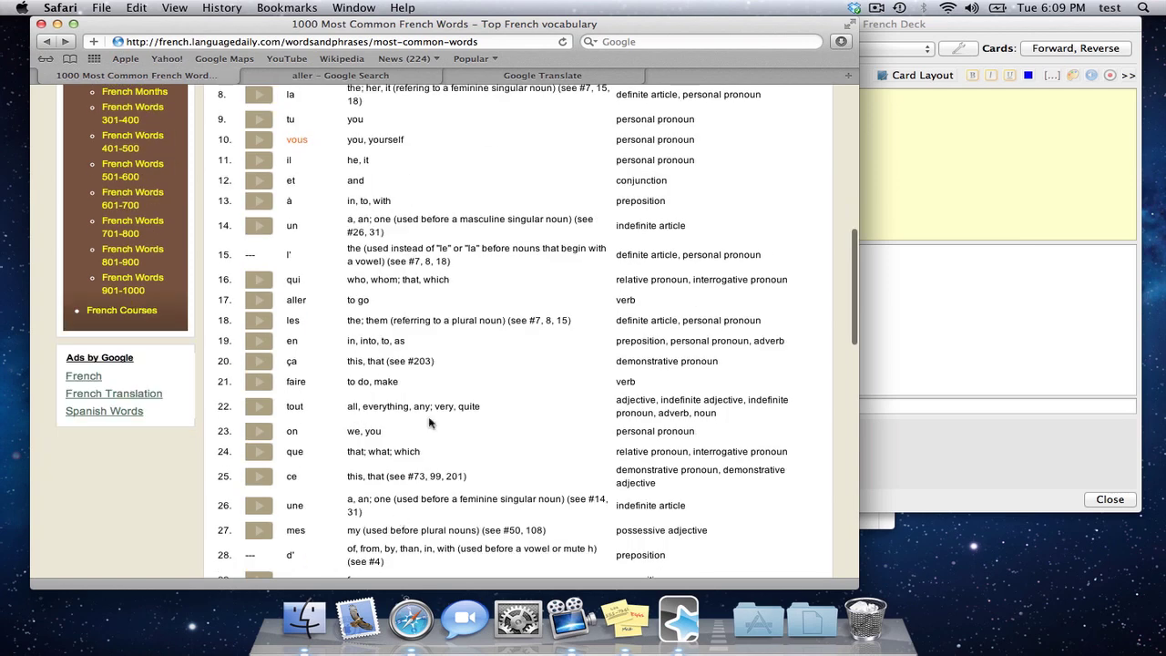
scroll(430, 422, down, 5)
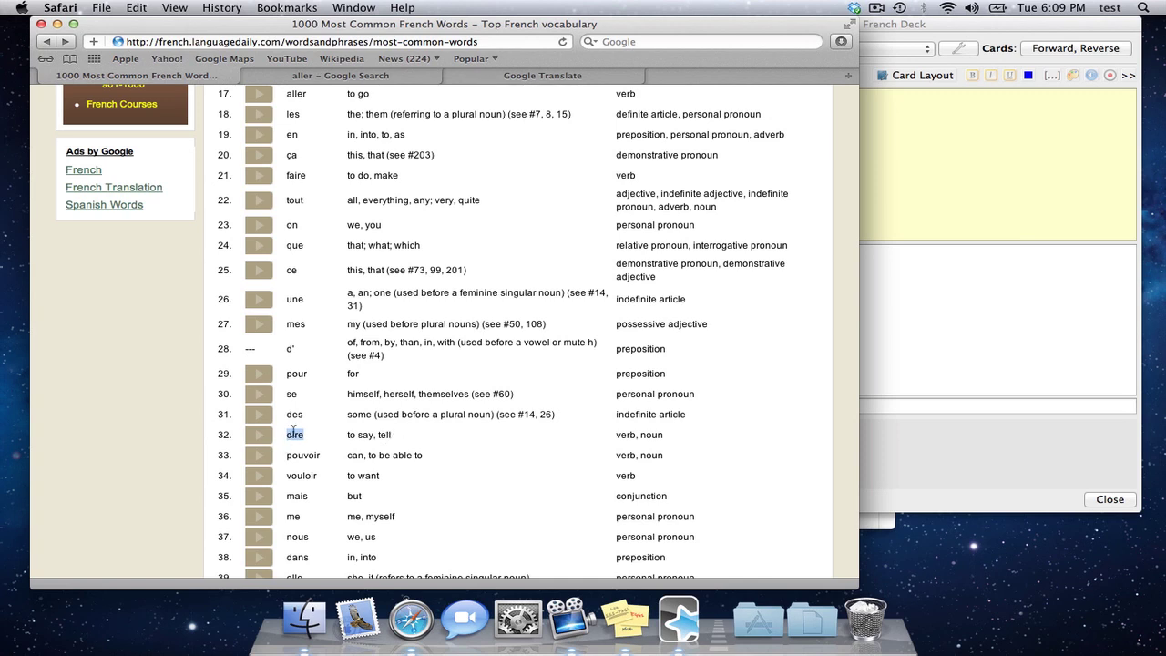
click(851, 176)
key(super+v)
click(734, 278)
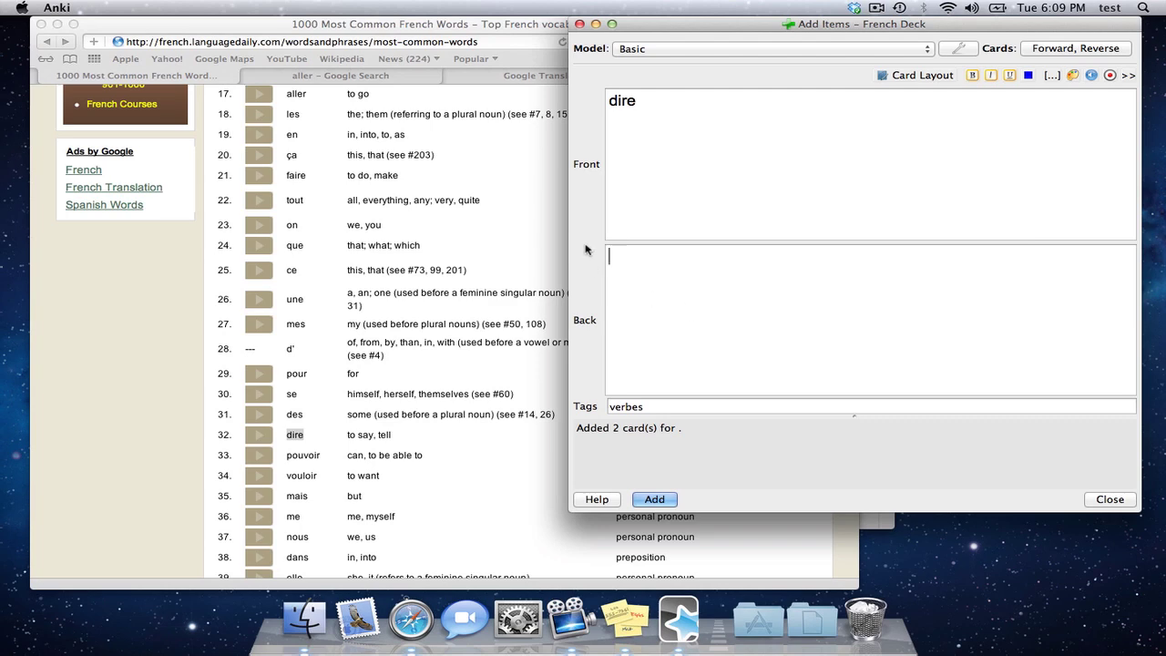
Step: Search Google Images in the browser for "dire" and look through the results for a picture that fits the verb
click(485, 159)
click(335, 77)
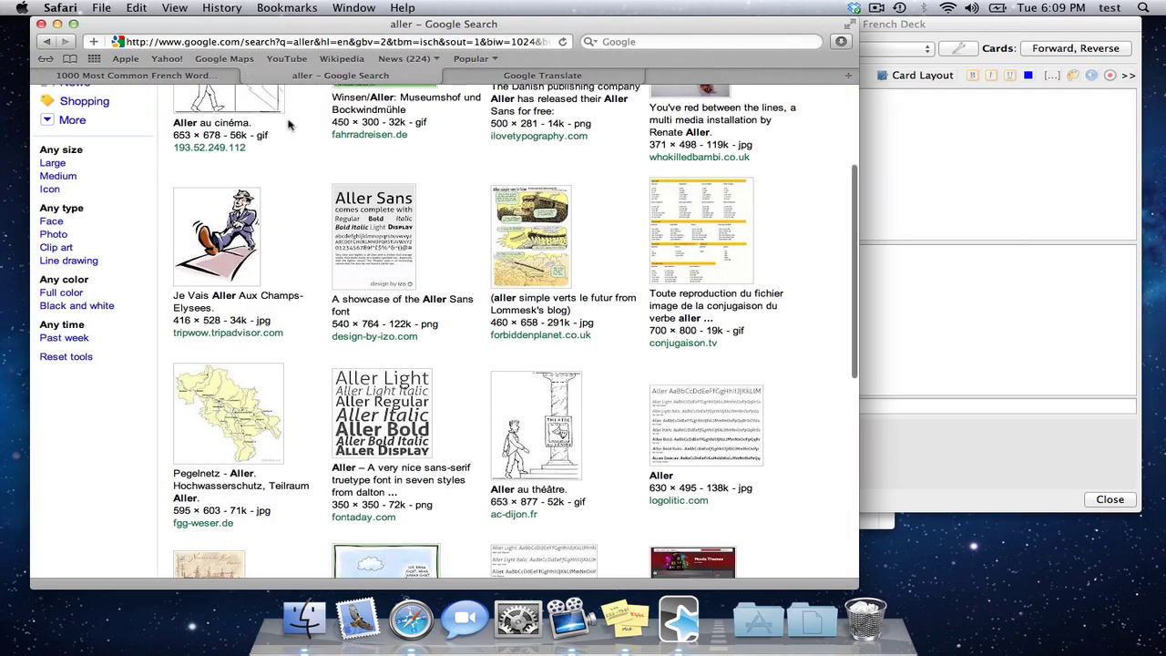
scroll(278, 132, up, 5)
double_click(228, 142)
text(dire)
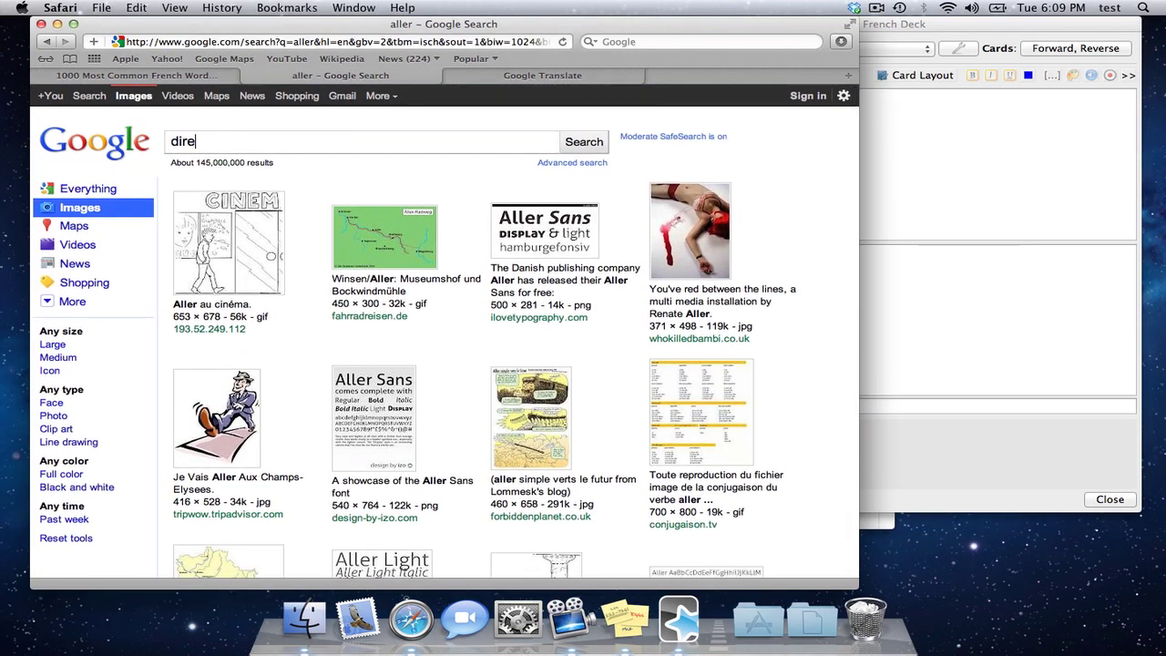
key(Return)
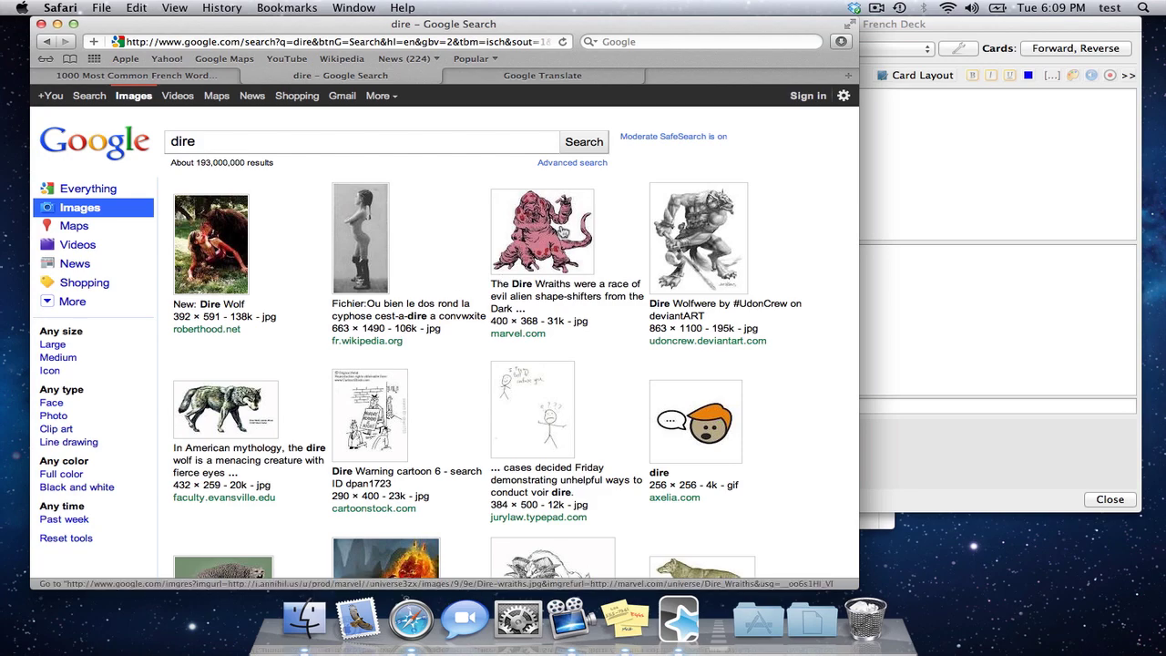
scroll(563, 321, down, 6)
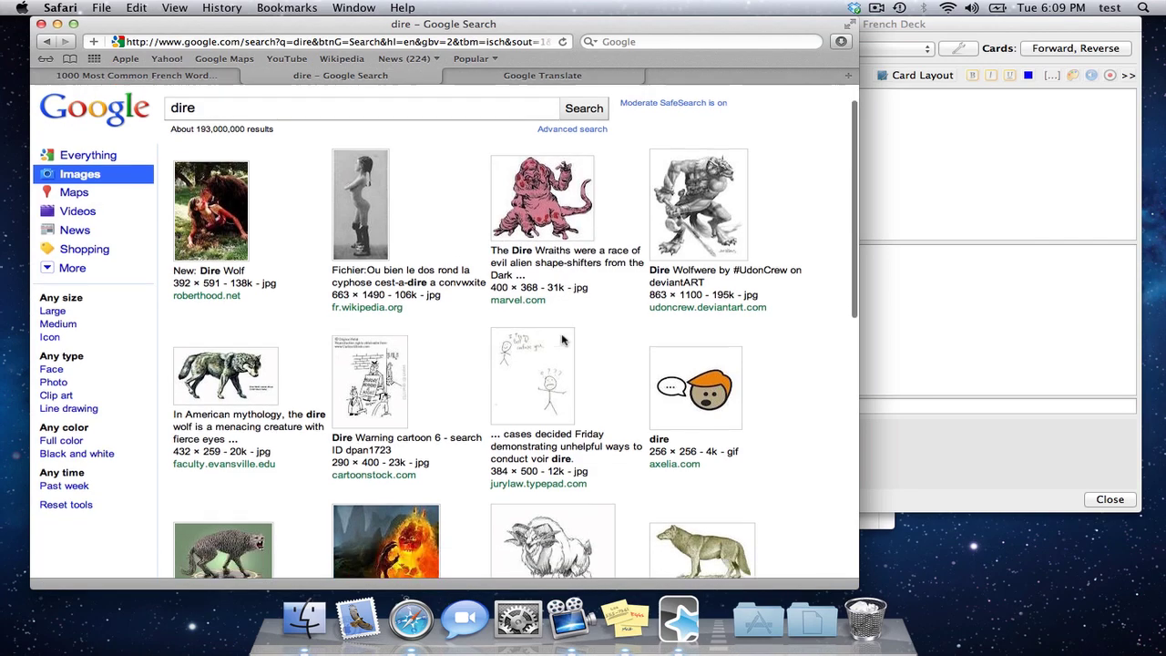
scroll(574, 339, down, 5)
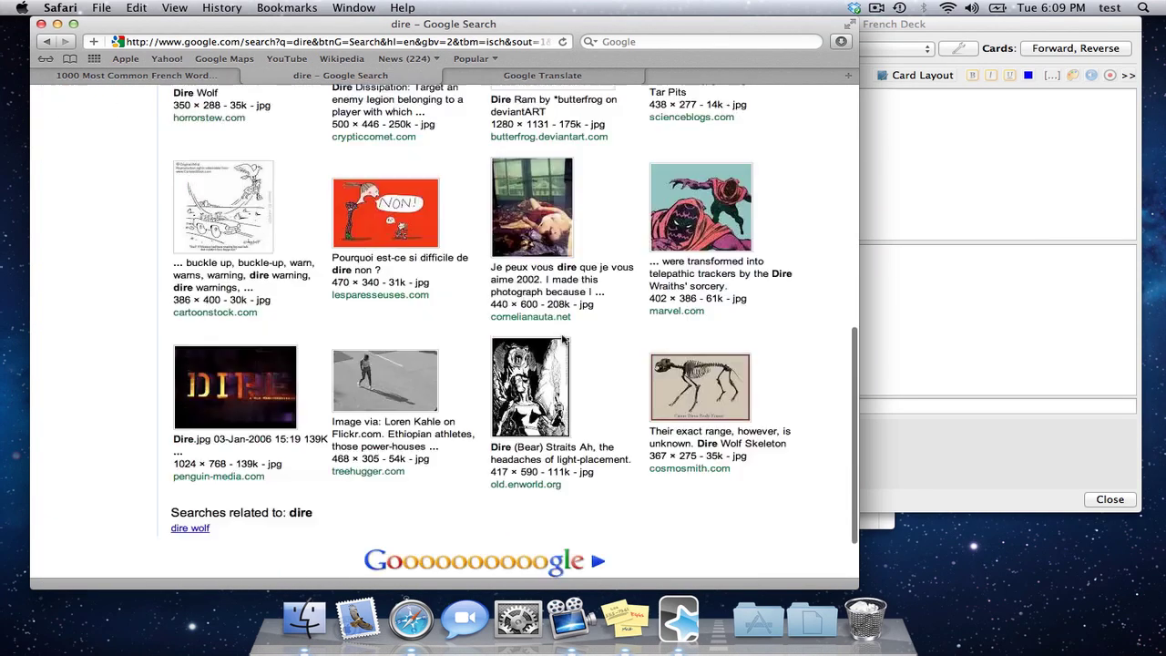
click(597, 569)
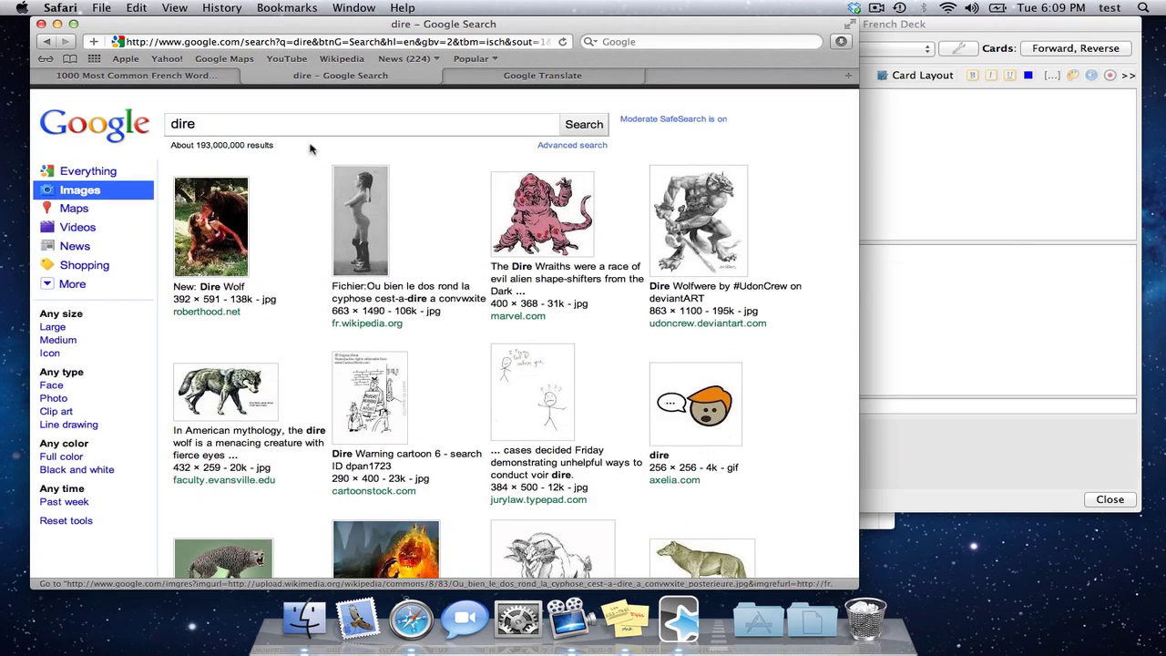
Step: Search Google Images for the English meaning "to say"
drag(239, 125, 134, 121)
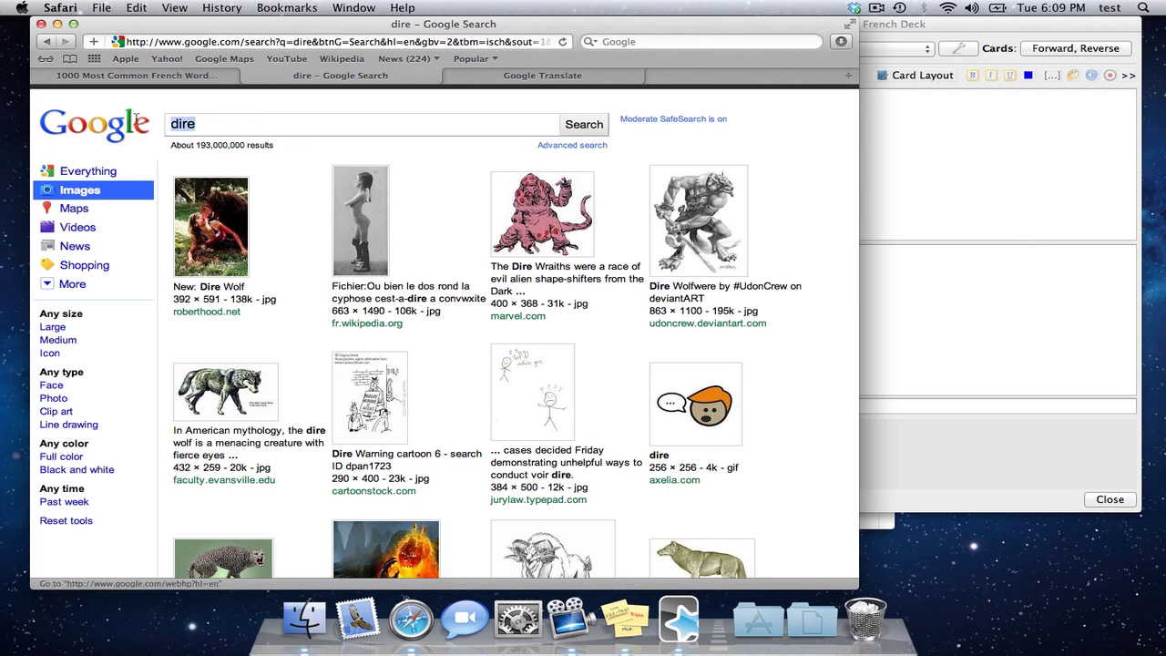
text(to say)
key(Return)
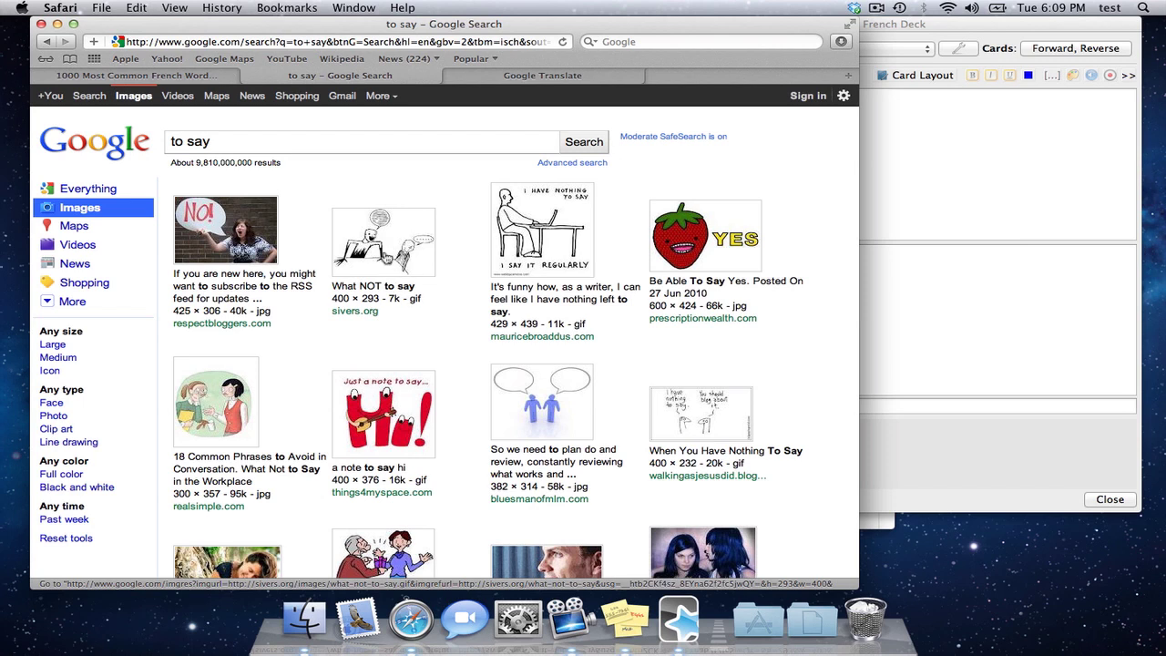
Step: Copy the "What NOT to say" cartoon into the card's Front field beside "dire", and return to the image results
mouse_move(434, 257)
mouse_down()
mouse_move(452, 258)
mouse_move(439, 245)
mouse_move(454, 258)
mouse_up()
drag(382, 242, 920, 172)
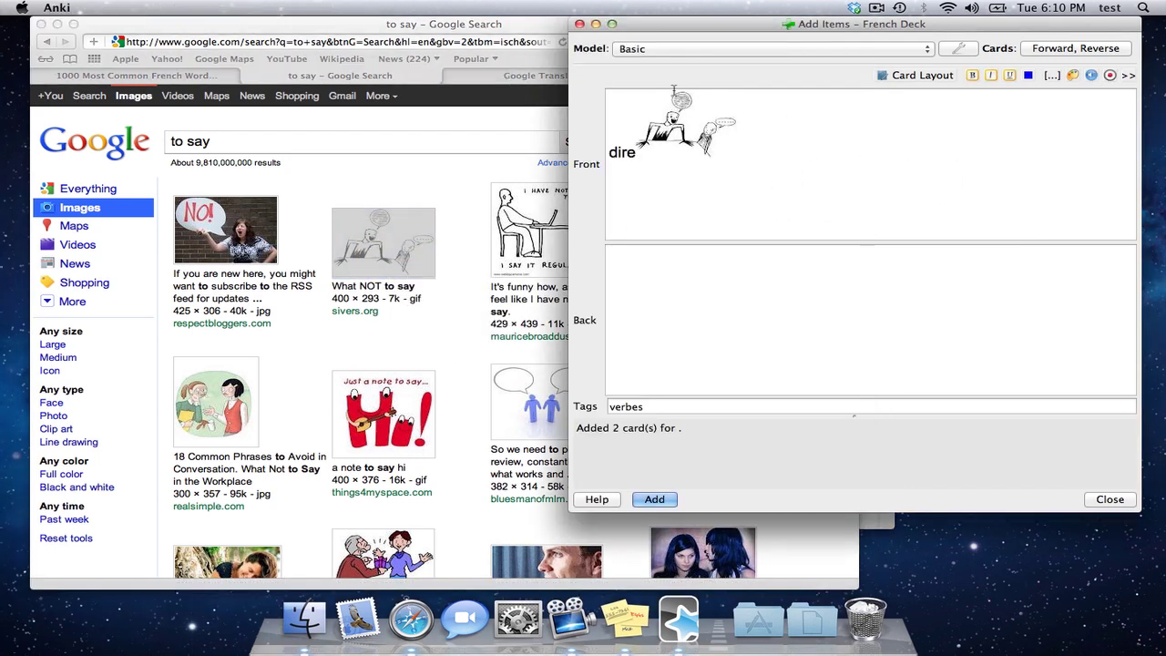
click(457, 184)
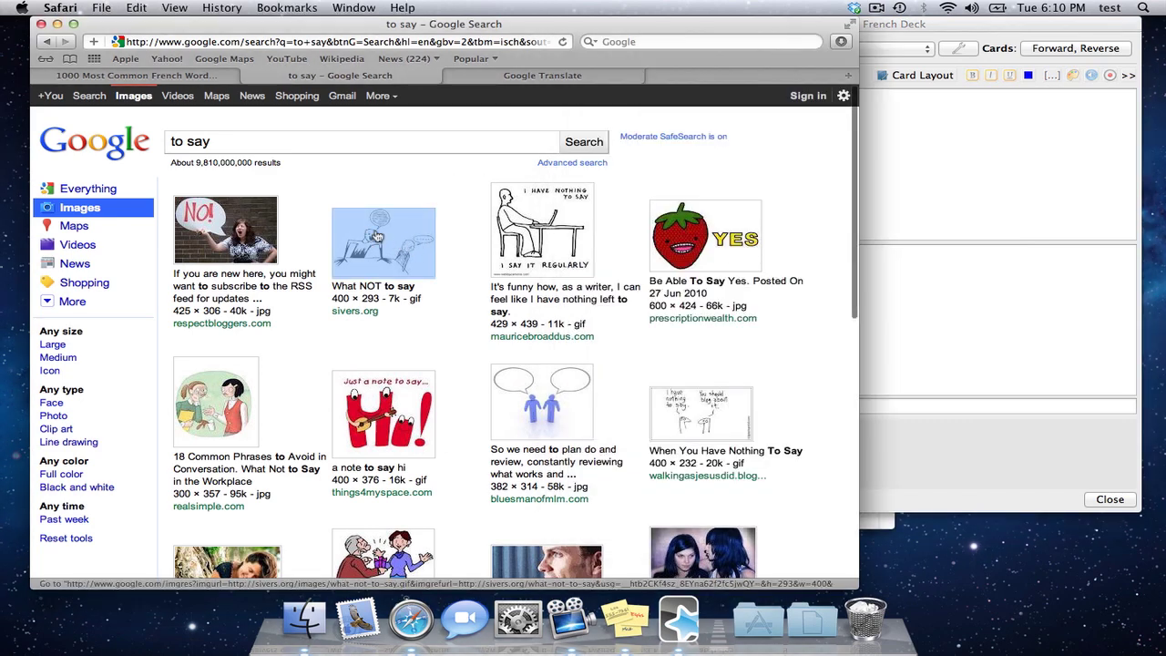
Step: Move the browser window over Anki, try carrying the cartoon across between the overlapping windows, and remove the picture from the Front field
drag(446, 23, 734, 4)
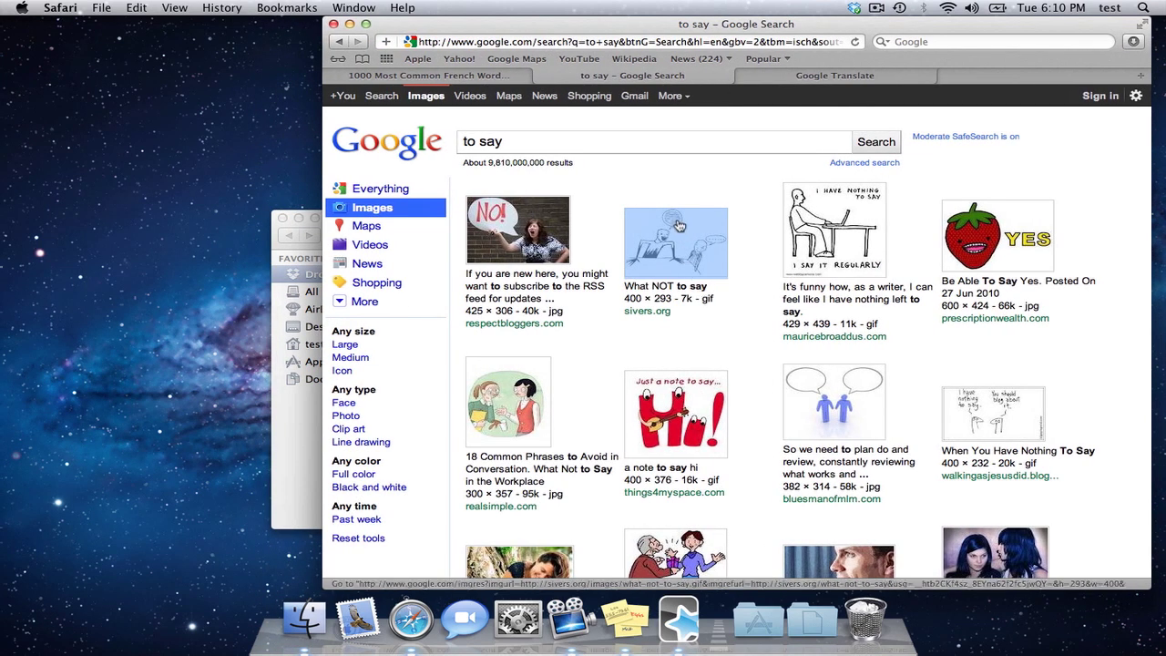
drag(671, 227, 749, 201)
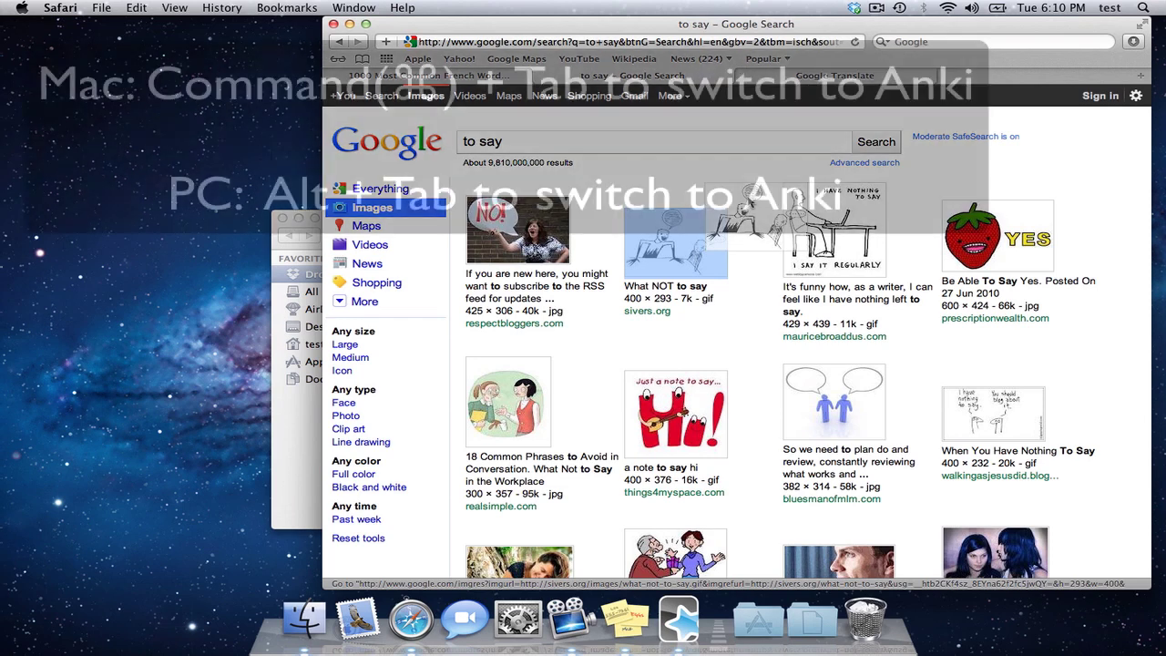
key(super+Tab)
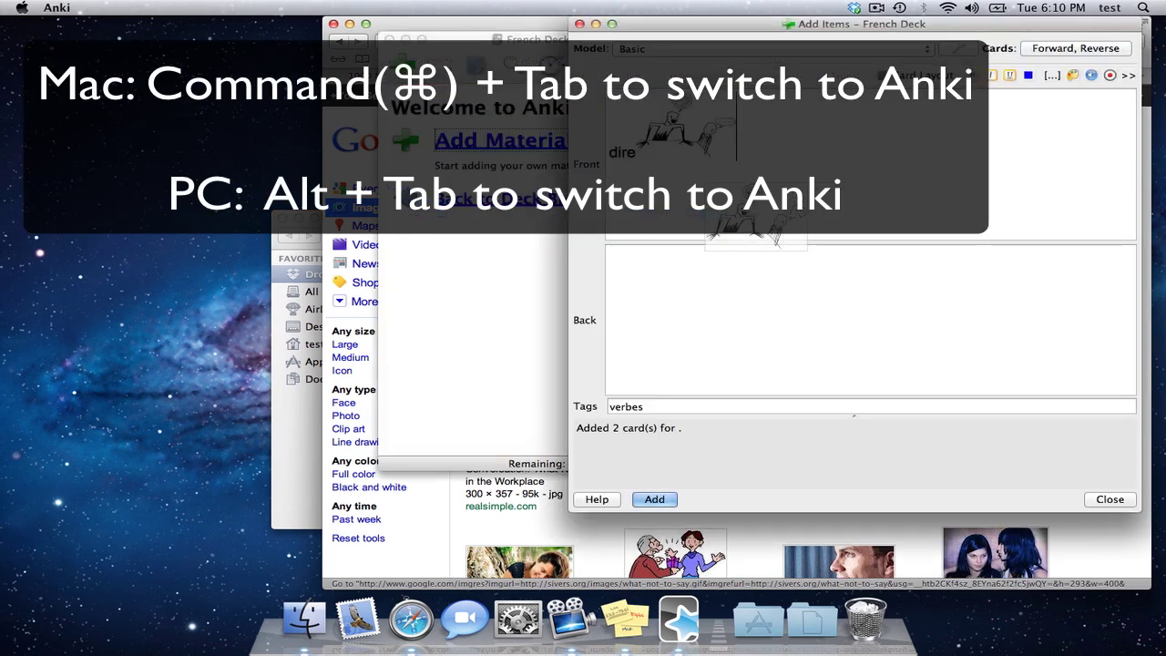
drag(752, 215, 821, 121)
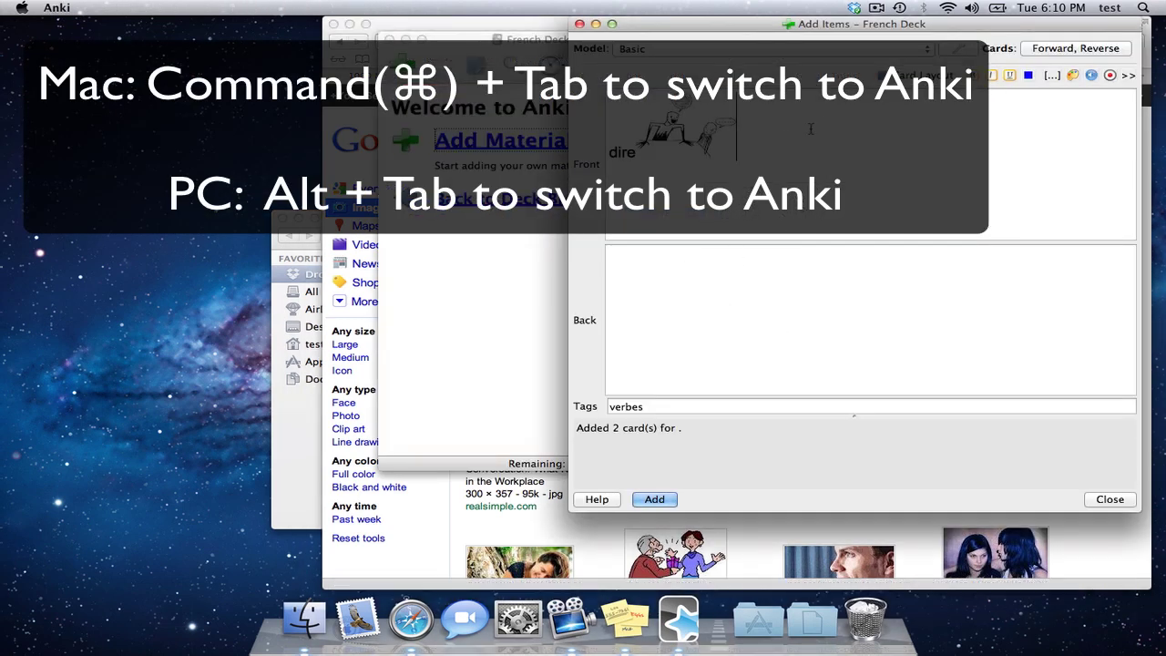
key(BackSpace)
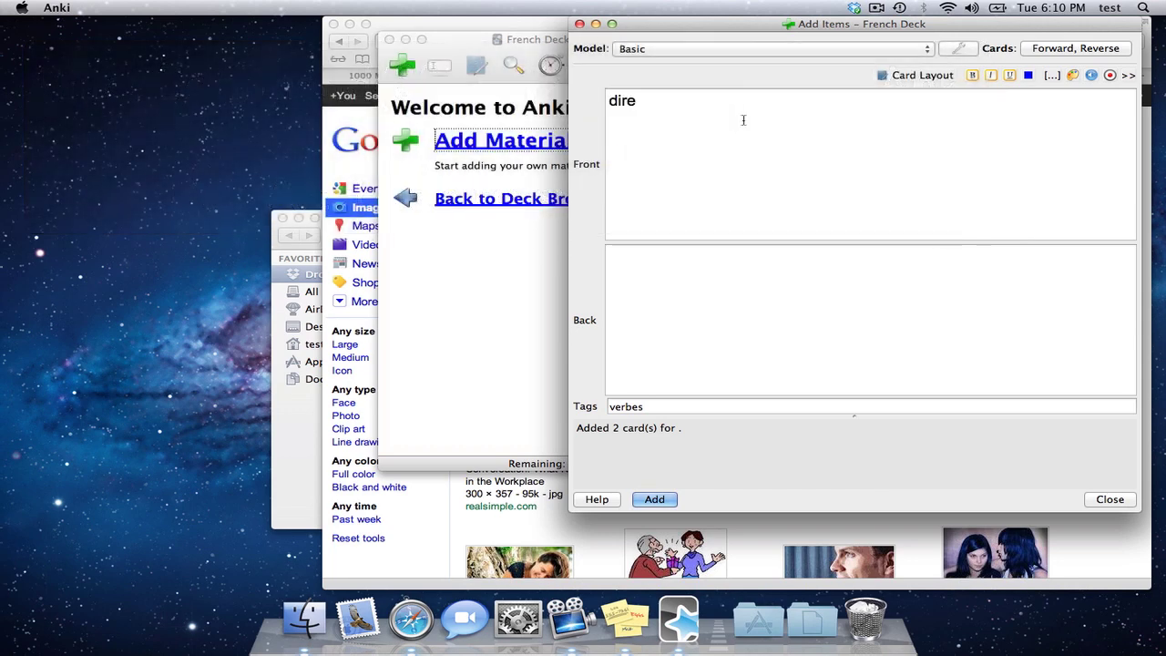
Step: Copy the "What NOT to say" cartoon into the Back field of the "dire" card and add the item to the French Deck
key(super+Tab)
drag(642, 233, 706, 292)
key(super+Tab)
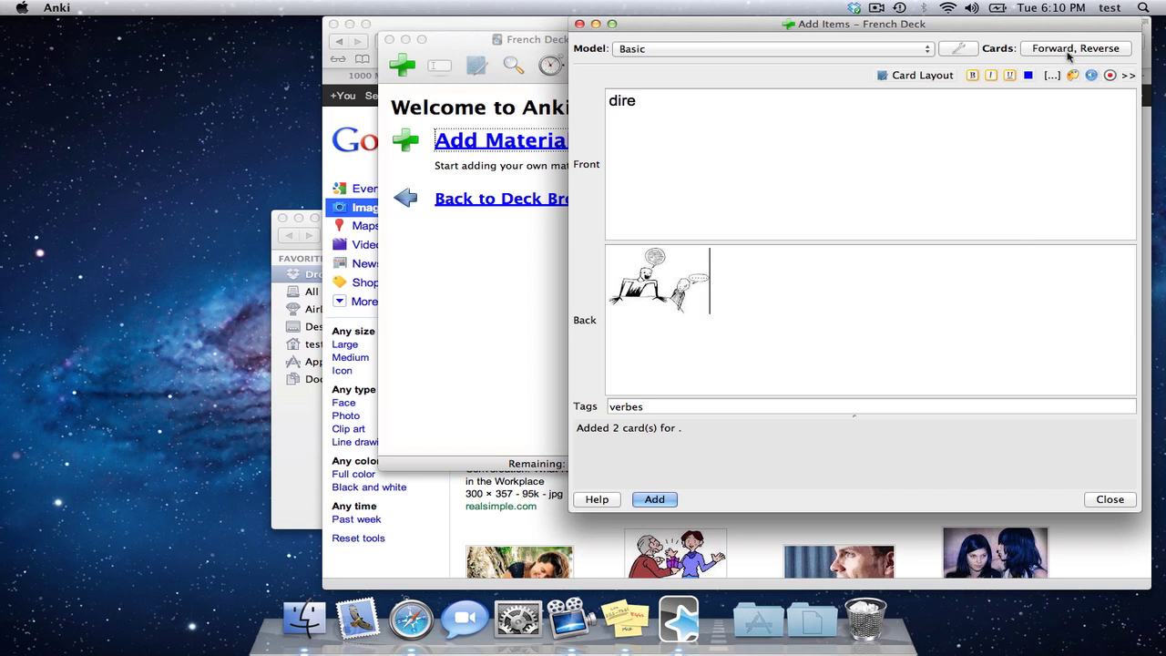
click(646, 407)
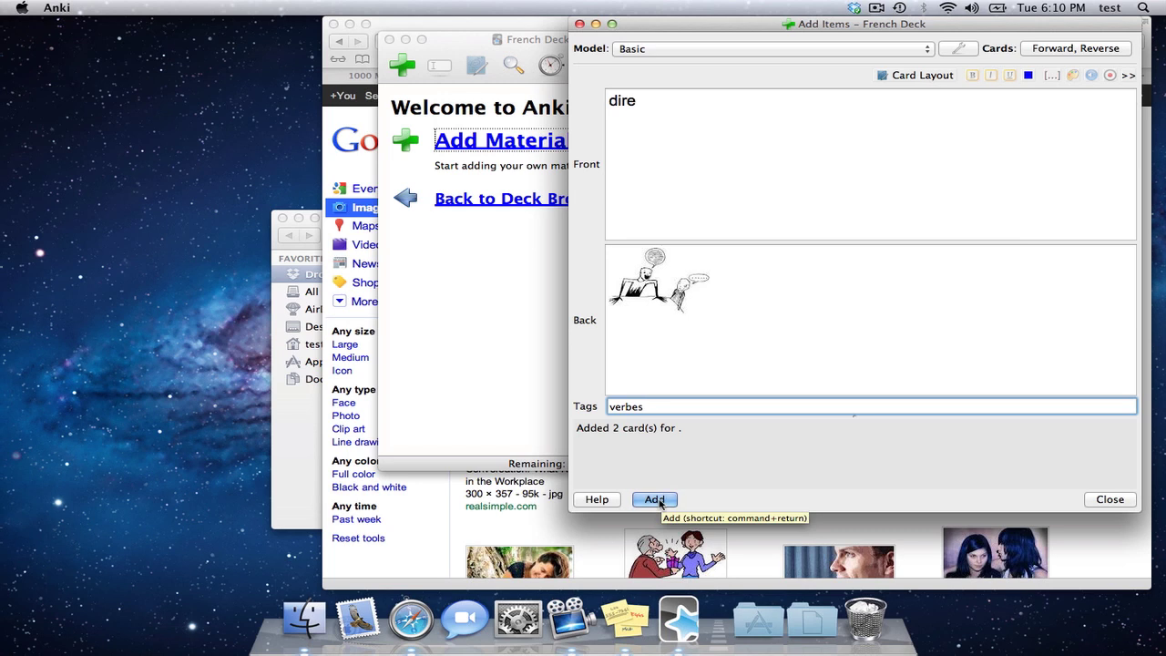
click(659, 500)
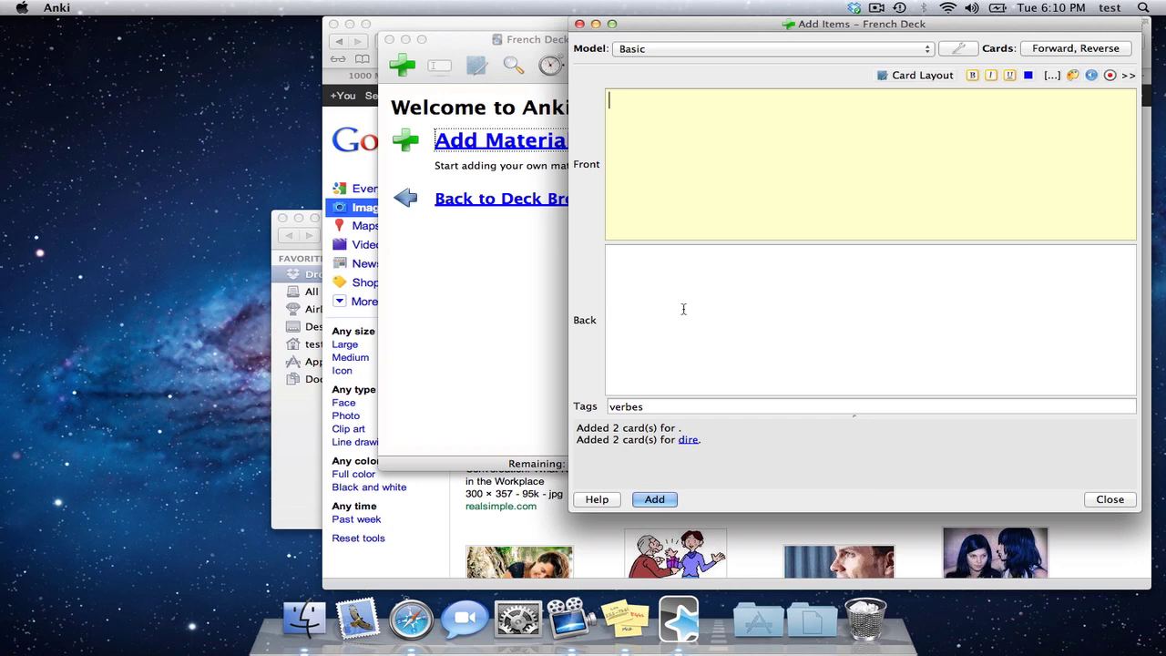
Step: Return to the common French words list in the browser and select the verb "savoir"
click(428, 497)
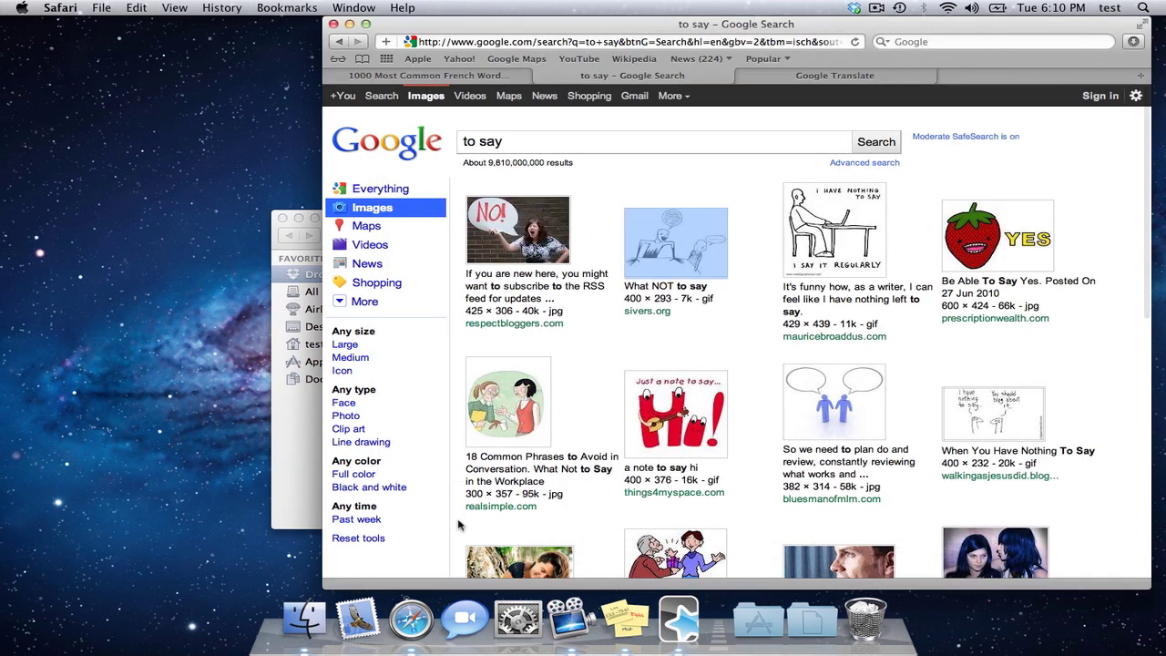
click(417, 79)
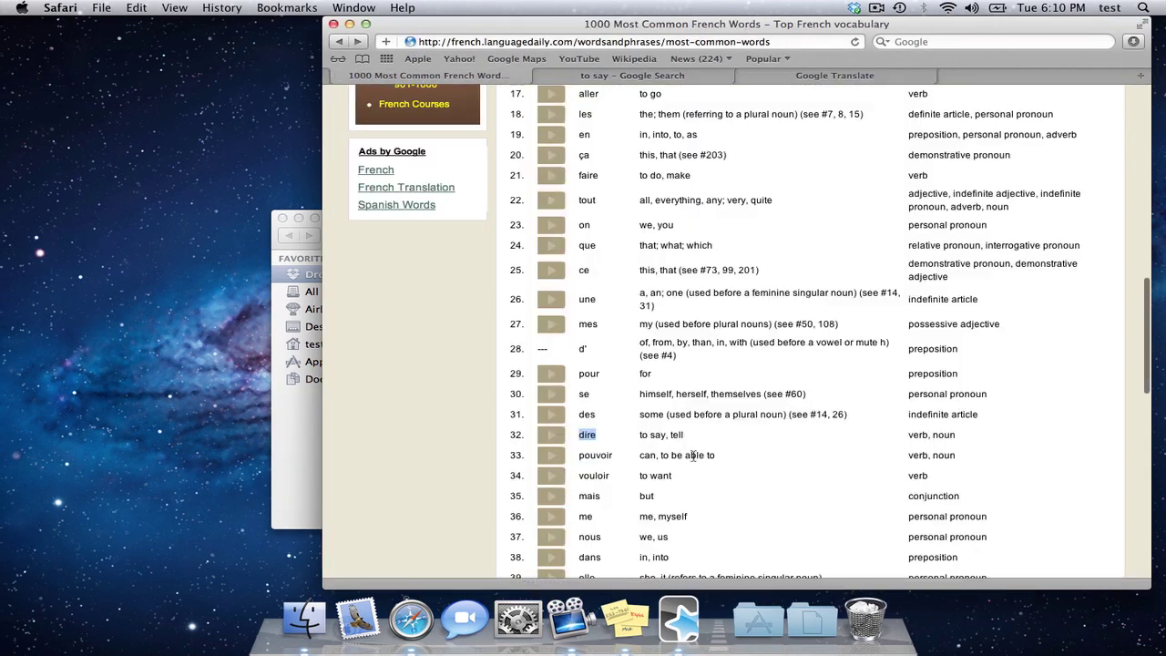
scroll(628, 437, down, 5)
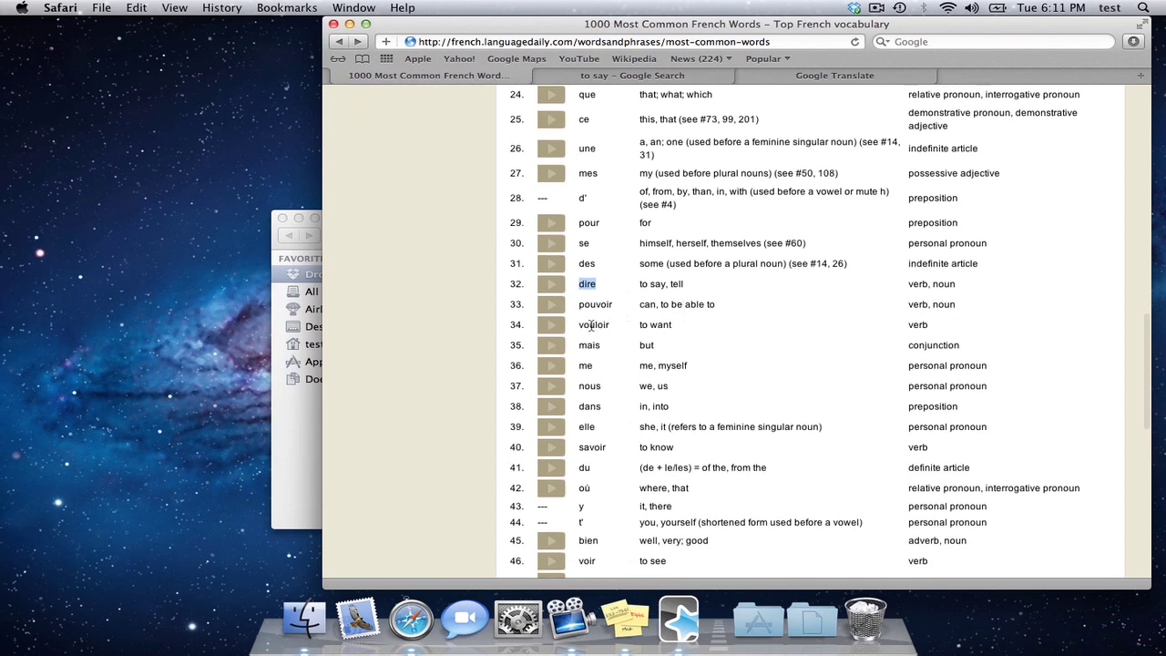
scroll(665, 321, down, 5)
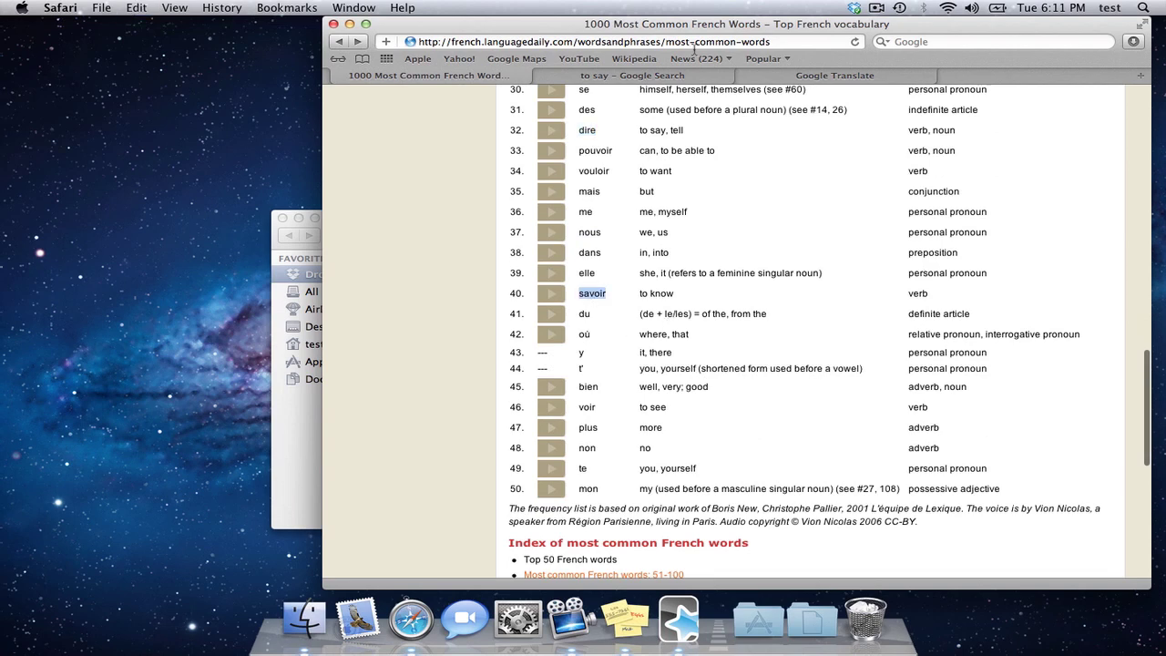
Step: Search Google Images for "savoir" and look through the first two result pages for a suitable picture
click(541, 76)
triple_click(527, 144)
text(savoir)
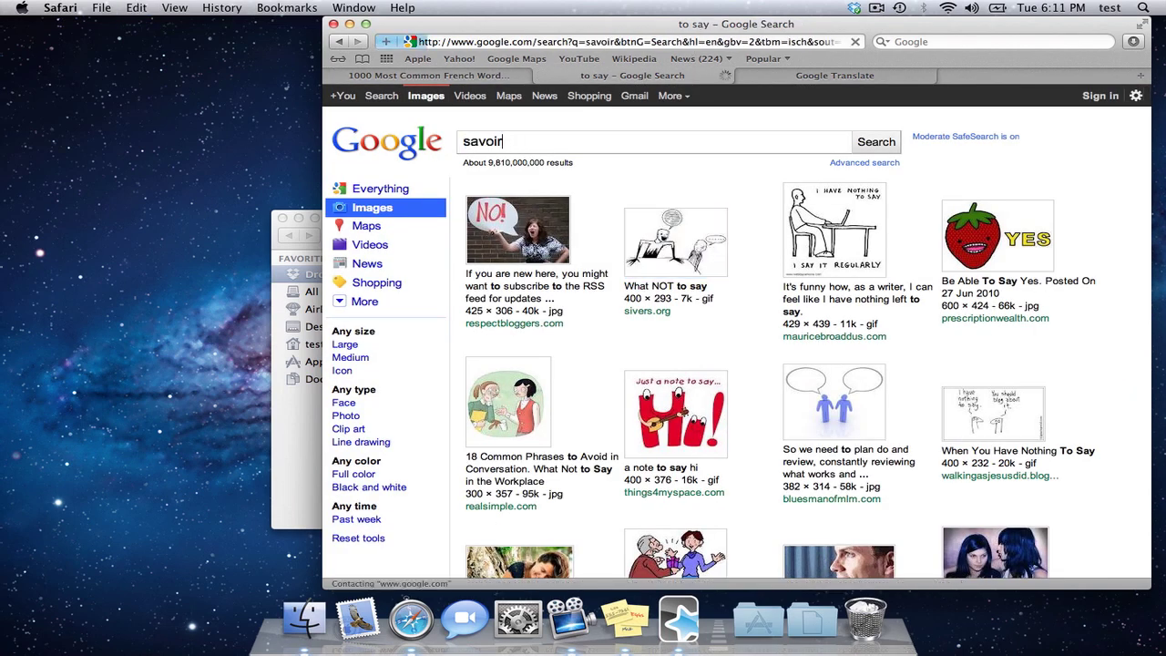
key(Return)
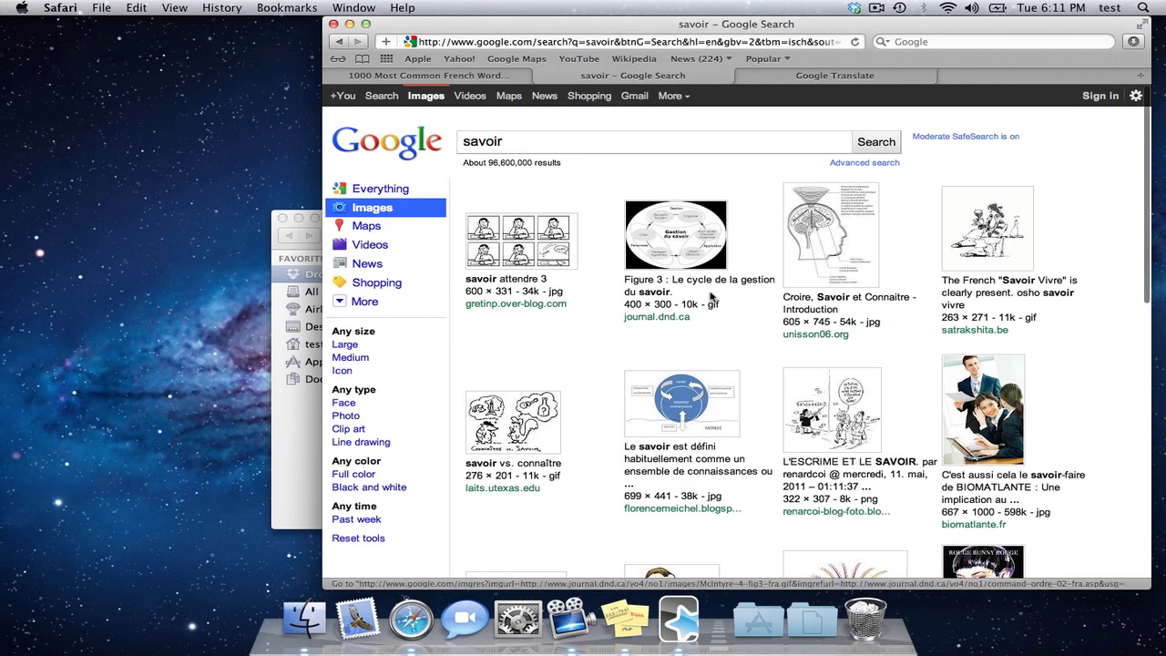
scroll(711, 297, down, 3)
scroll(711, 297, down, 10)
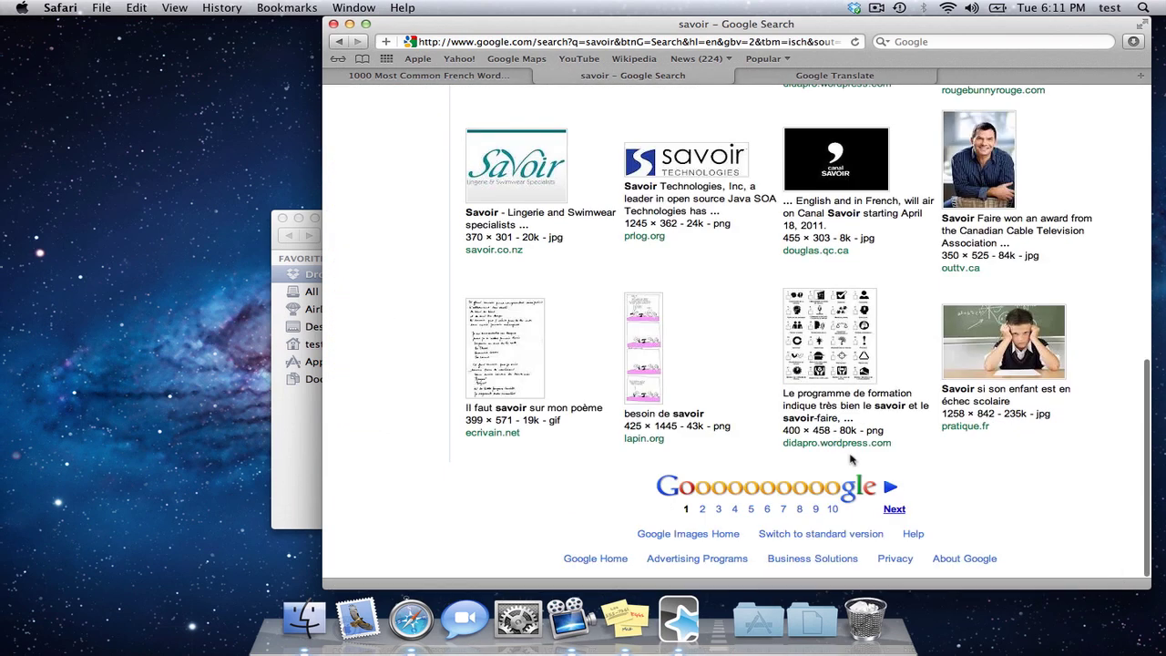
click(885, 490)
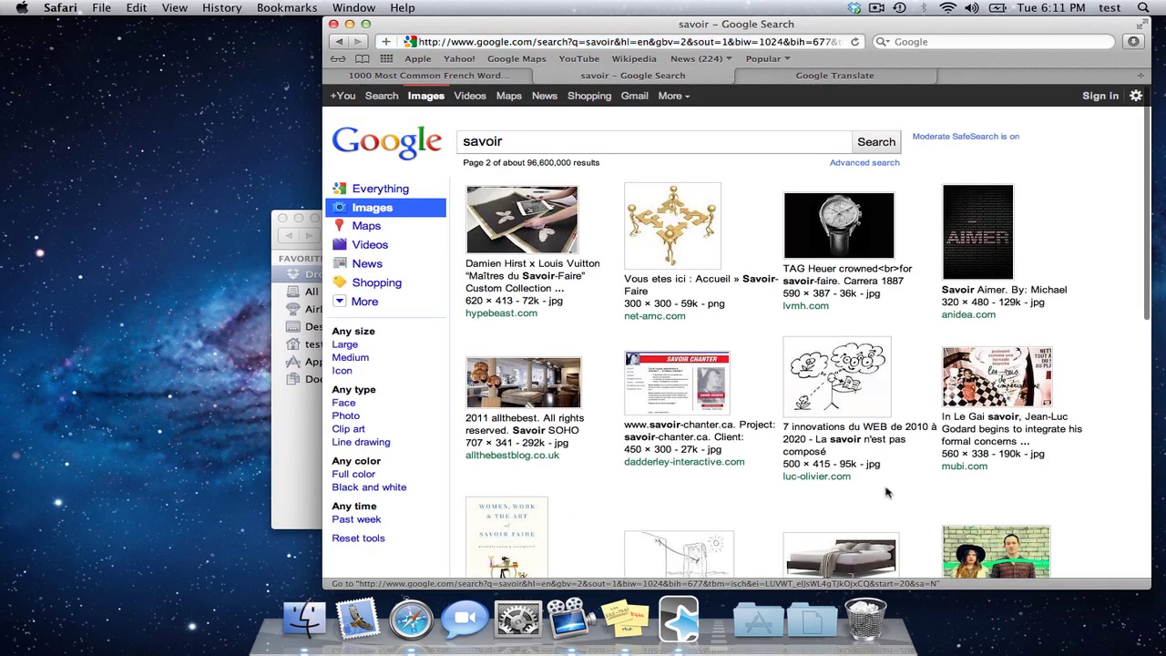
scroll(893, 342, down, 5)
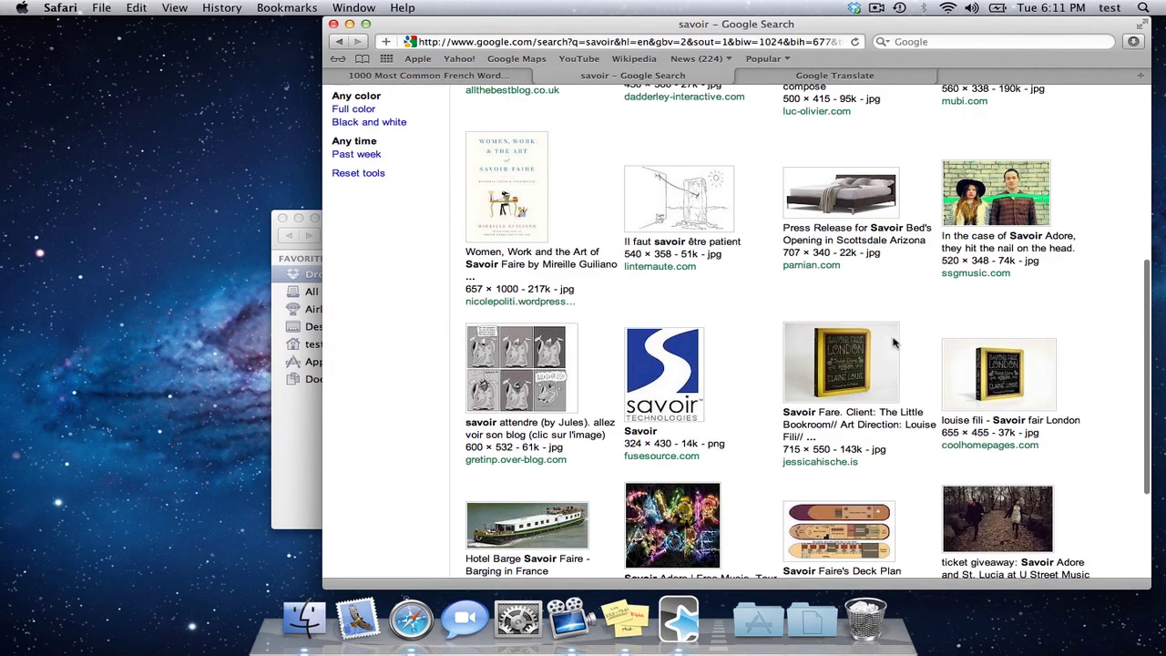
scroll(893, 342, down, 3)
scroll(893, 343, up, 10)
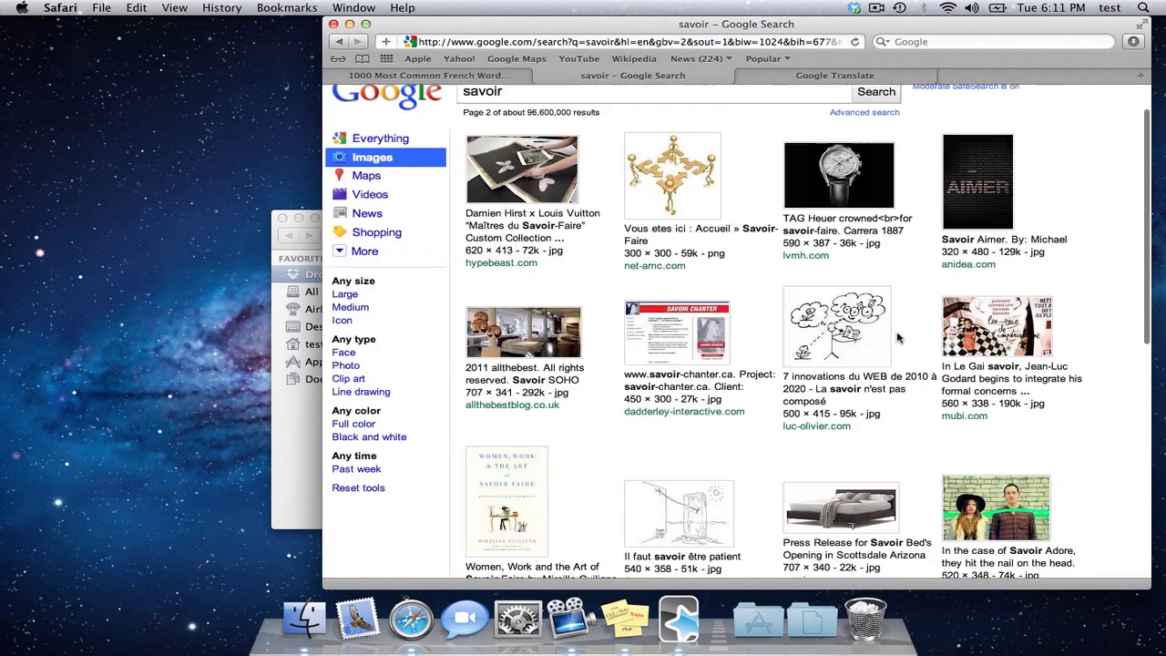
Step: Search Google Images for the English meaning "to know"
double_click(514, 144)
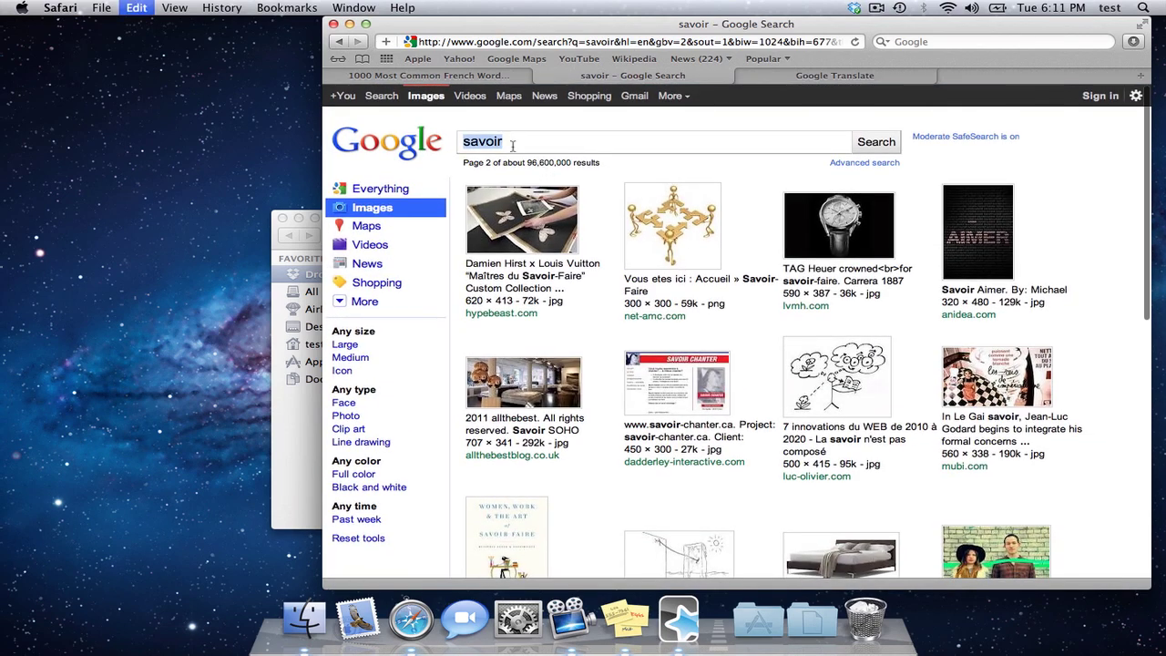
text(to know)
key(Return)
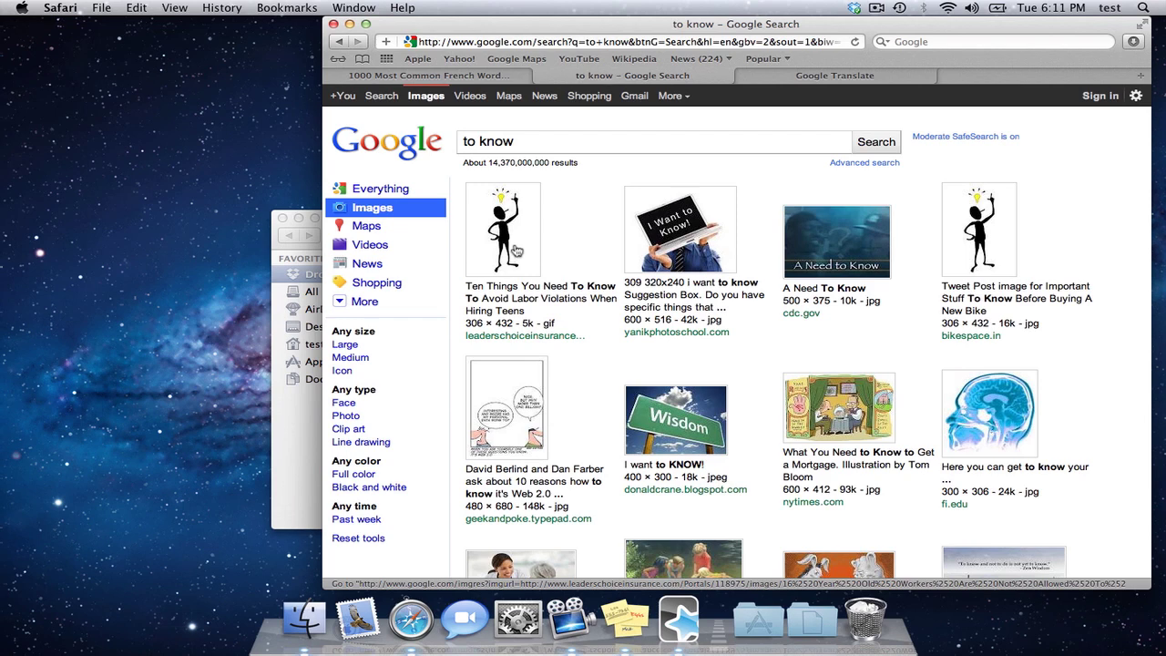
Step: Place the light-bulb stick figure picture in the card's Front field, enter "savoir" as the Back, and add the item
drag(528, 246, 719, 235)
key(super+Tab)
text(sa)
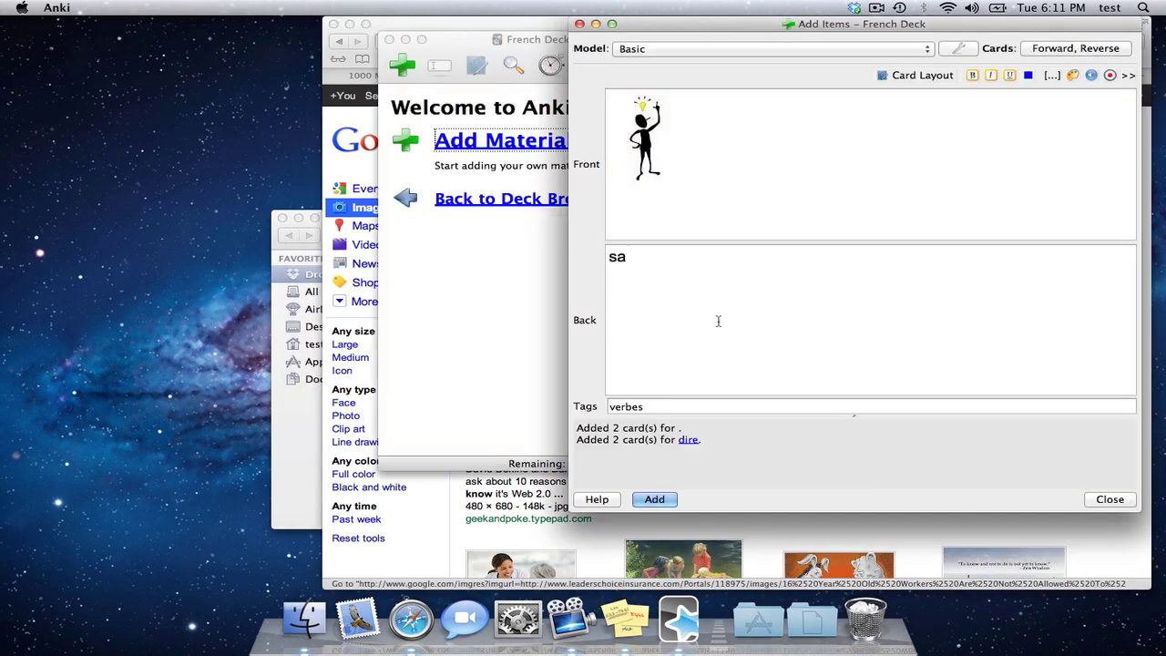
text(voir)
key(super+Return)
Step: Copy the verb "voir" from the common French words list in the browser and search Google Images for it
key(super+Tab)
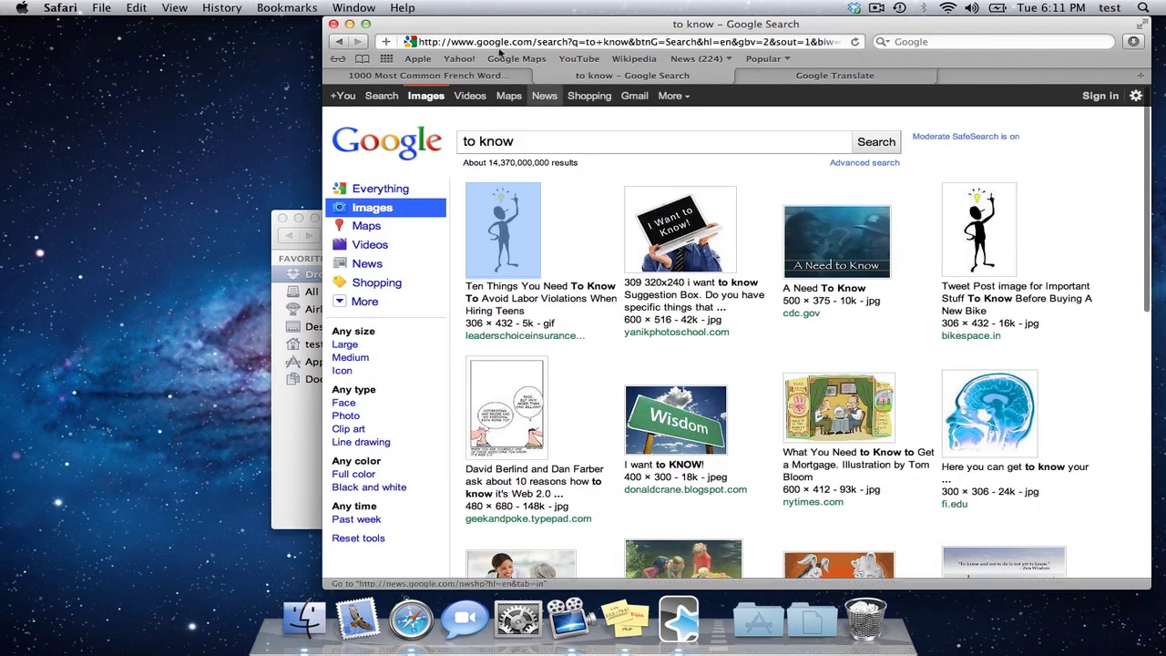
click(410, 74)
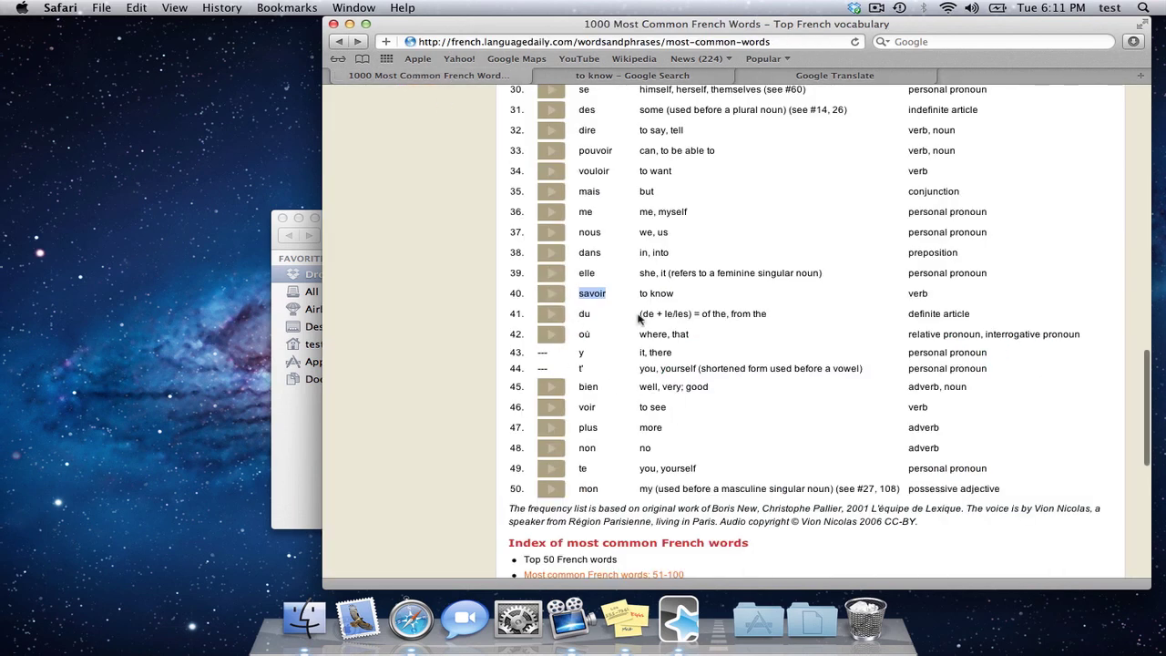
double_click(589, 417)
key(super+c)
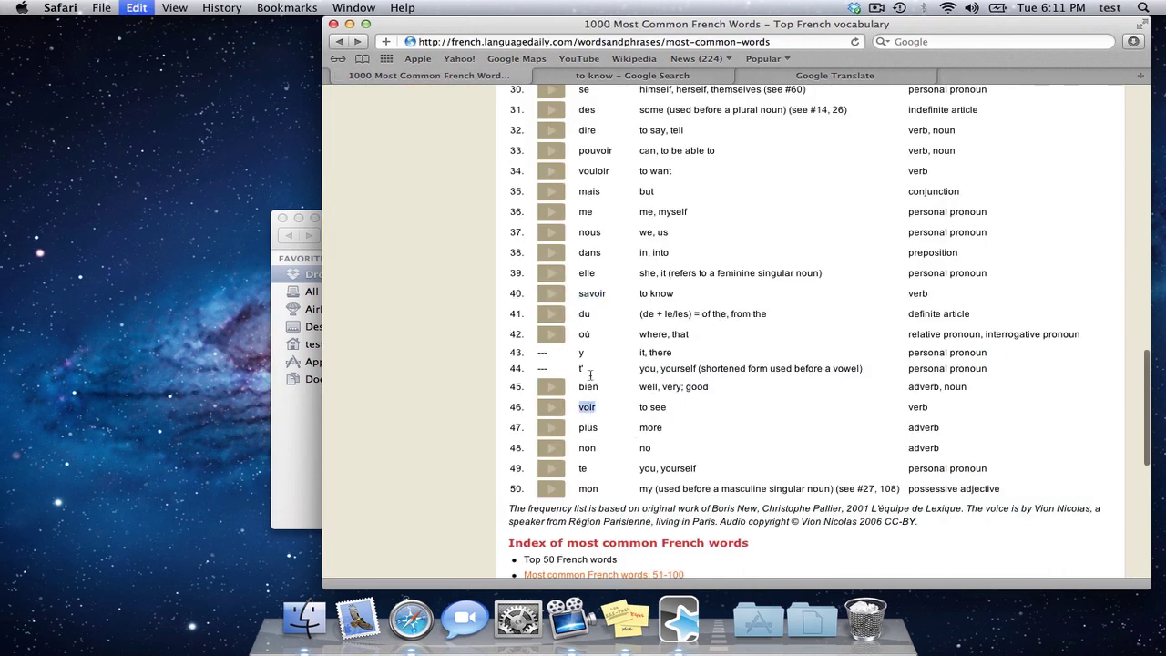
click(606, 78)
triple_click(510, 141)
key(super+v)
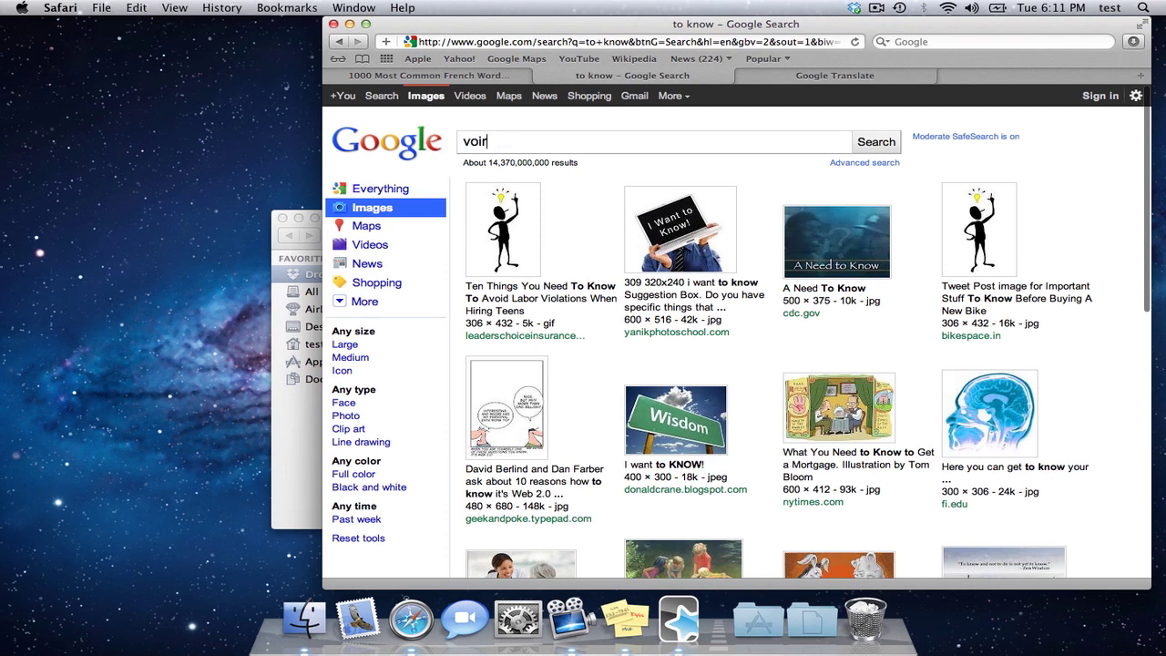
key(Return)
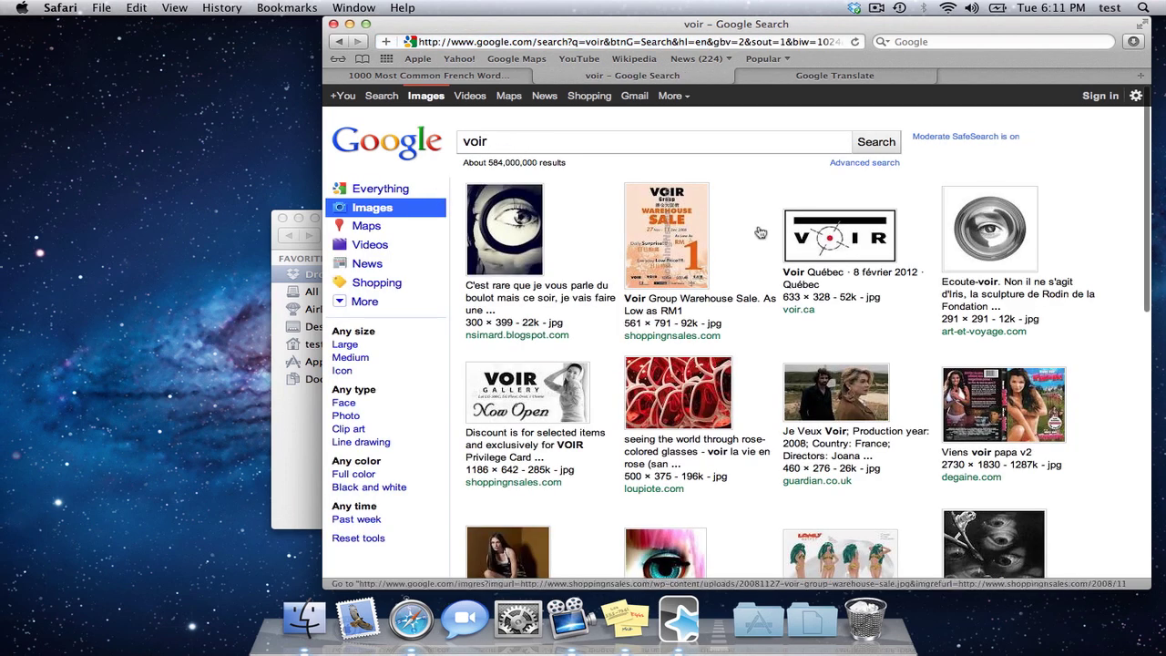
Step: Place the picture of the eye behind a magnifying glass on the Front, enter "voir" as the Back, and add the item
drag(524, 248, 804, 174)
click(752, 266)
text(voir)
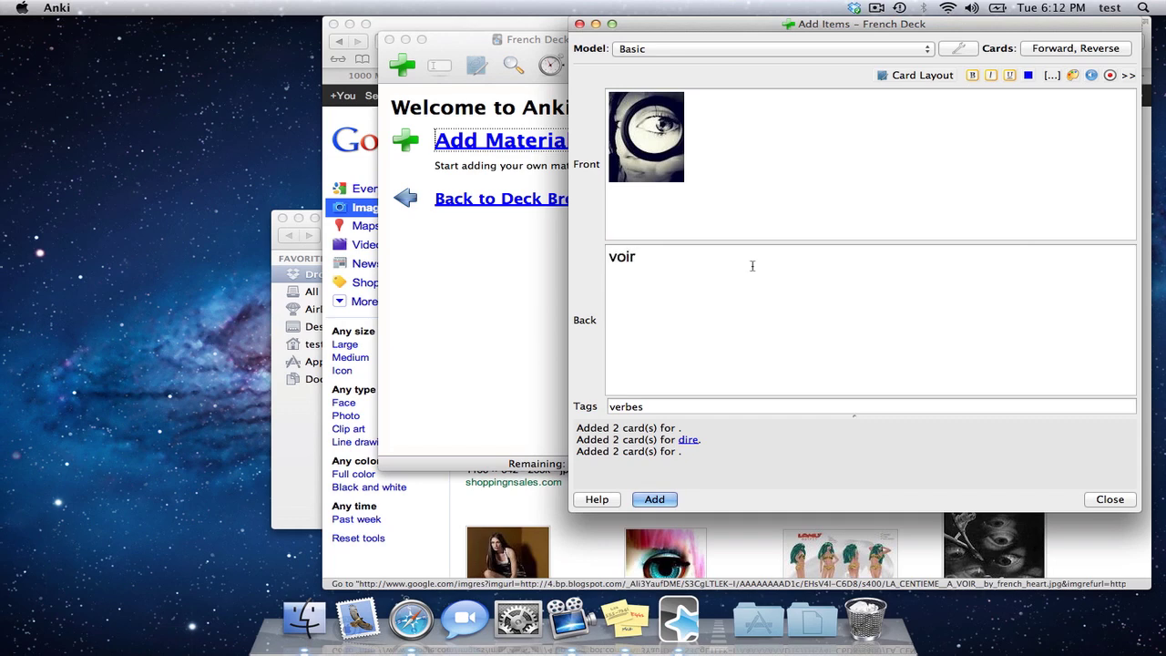
key(super+Return)
Step: Return to the common French words list in the browser and open the page of words 51-100
key(super+Tab)
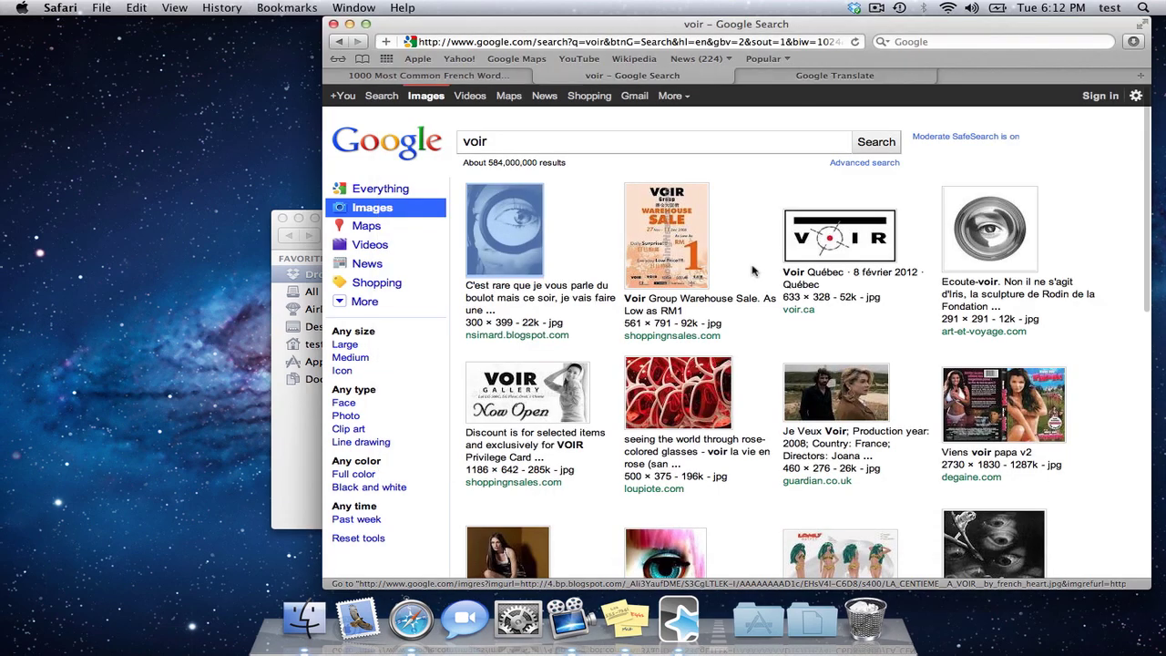
click(428, 76)
scroll(637, 437, down, 5)
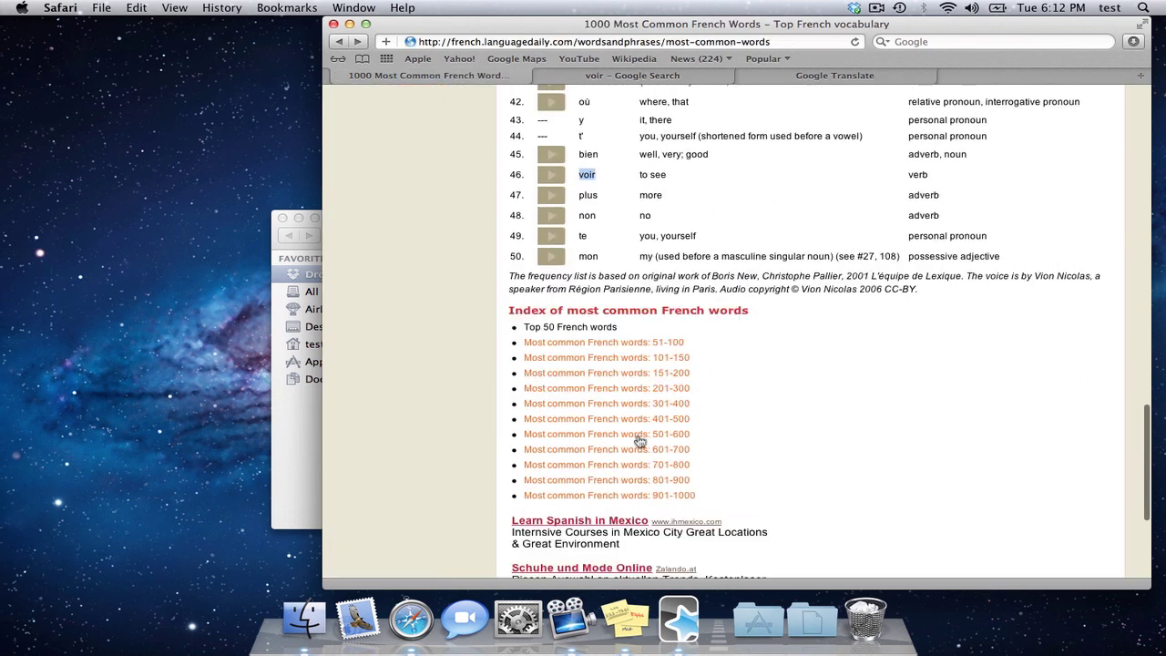
click(627, 343)
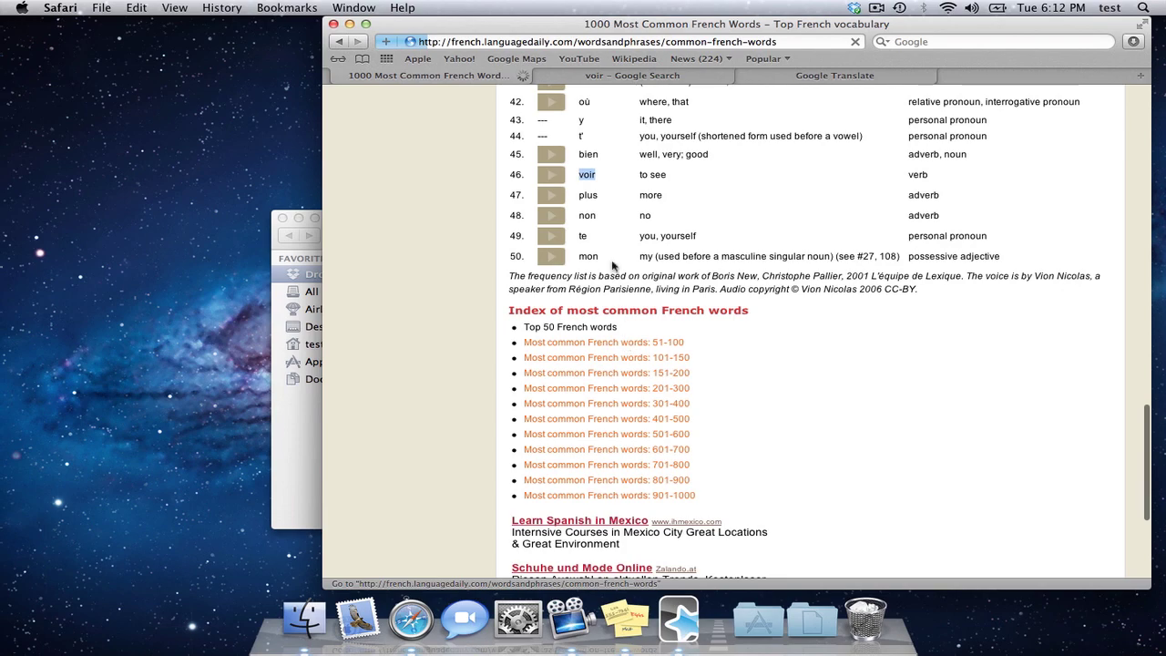
click(720, 261)
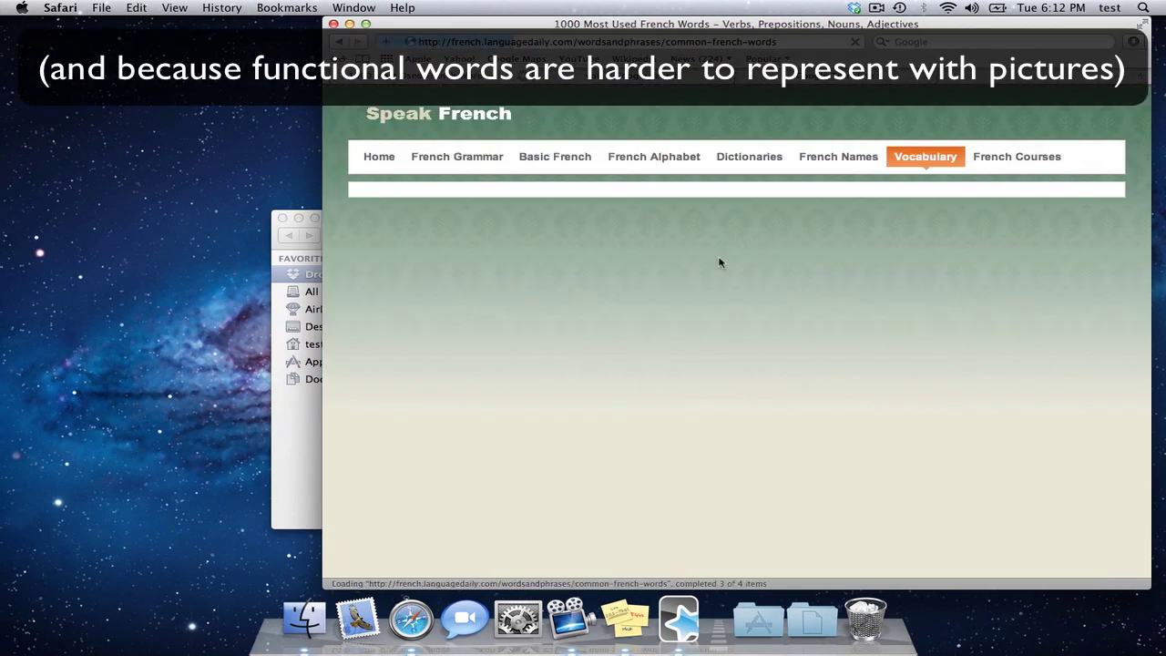
scroll(640, 424, down, 5)
scroll(641, 424, down, 1)
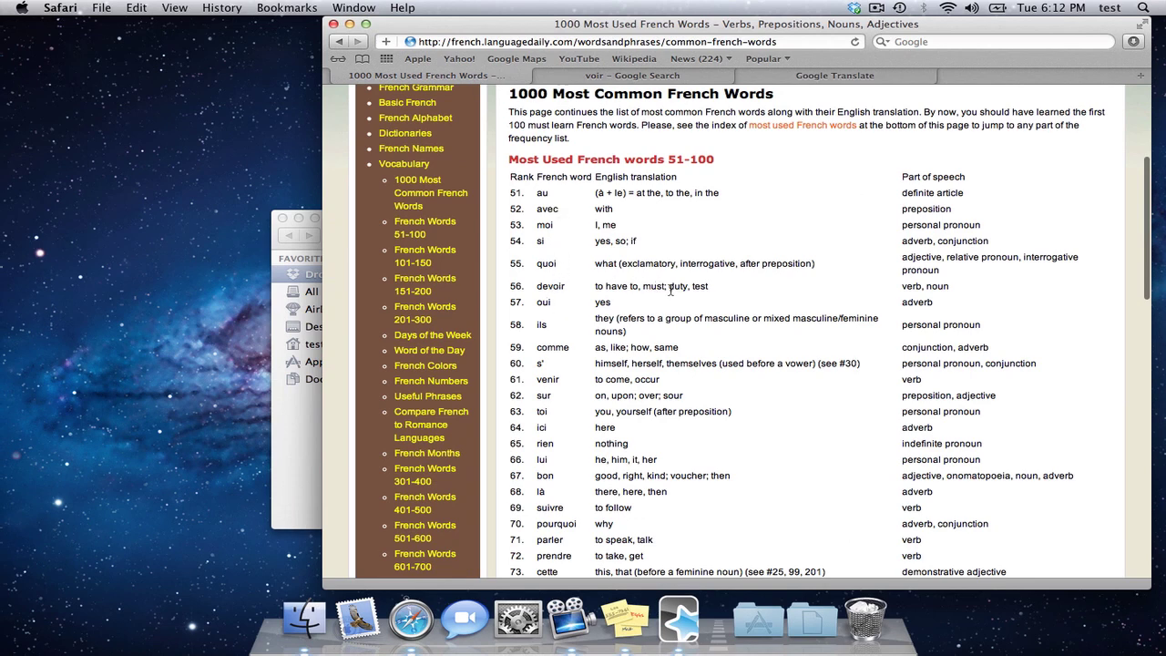
scroll(547, 328, down, 2)
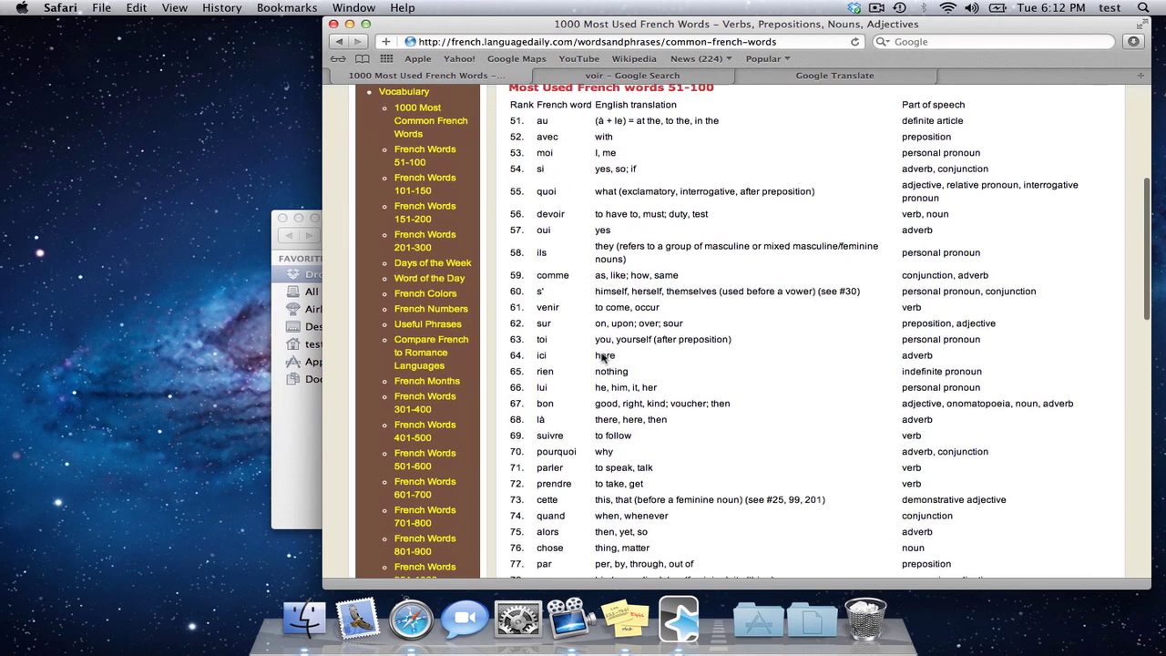
Step: Copy the verb "venir" from the words list and search Google Images for it
double_click(548, 305)
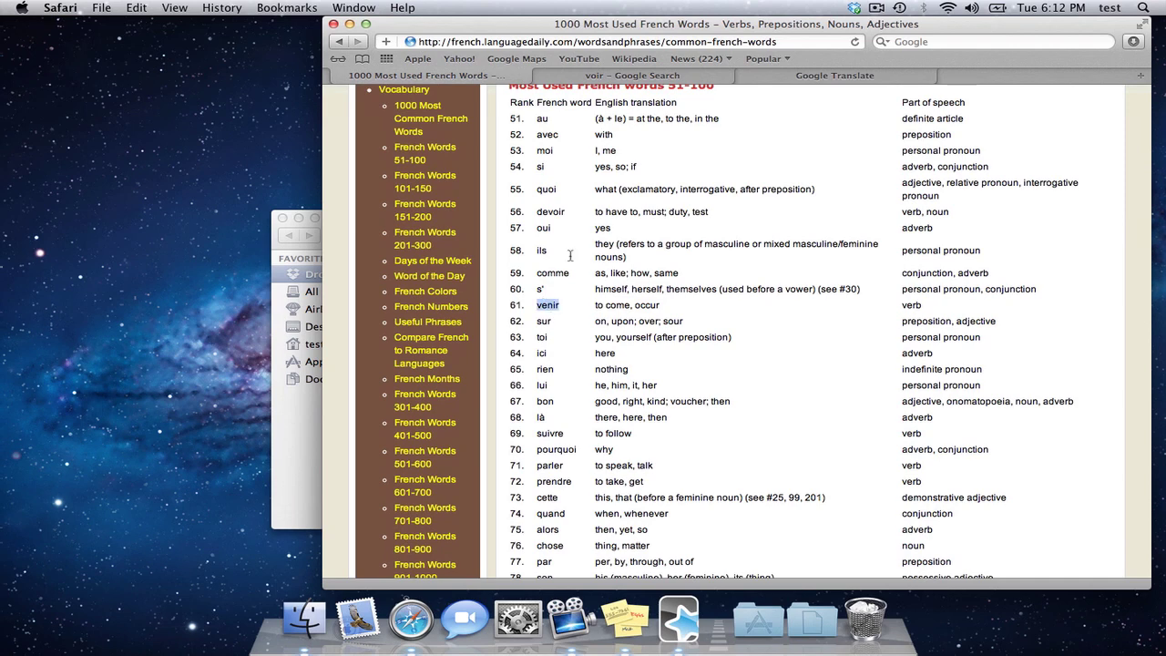
click(608, 77)
triple_click(510, 138)
key(cmd+v)
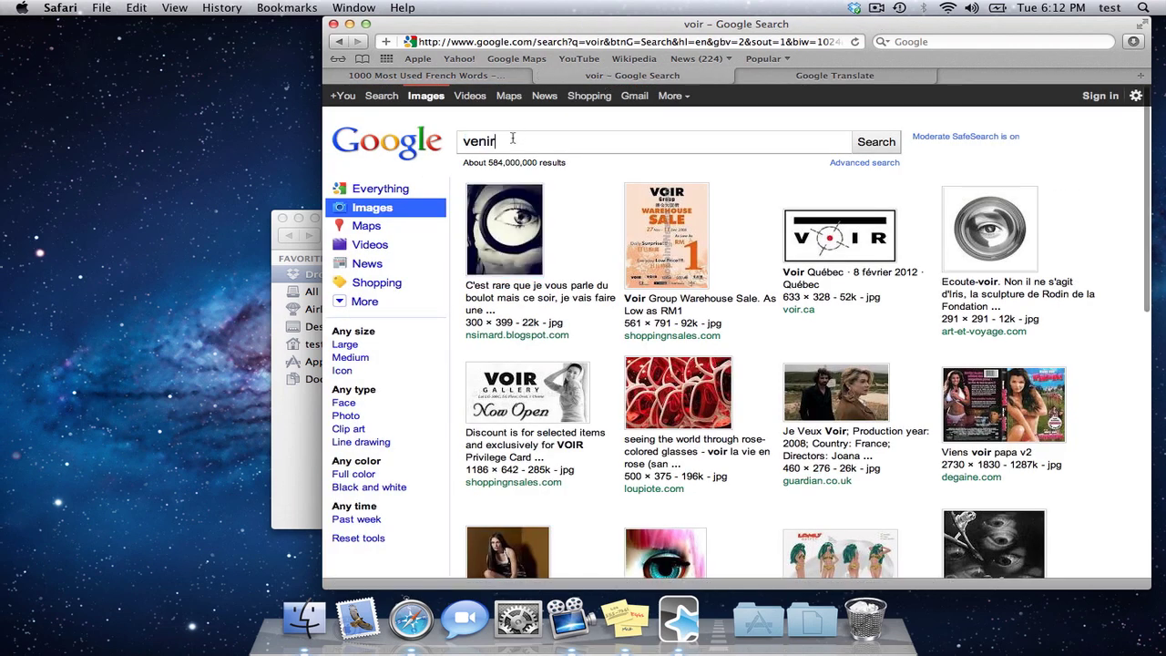
key(Return)
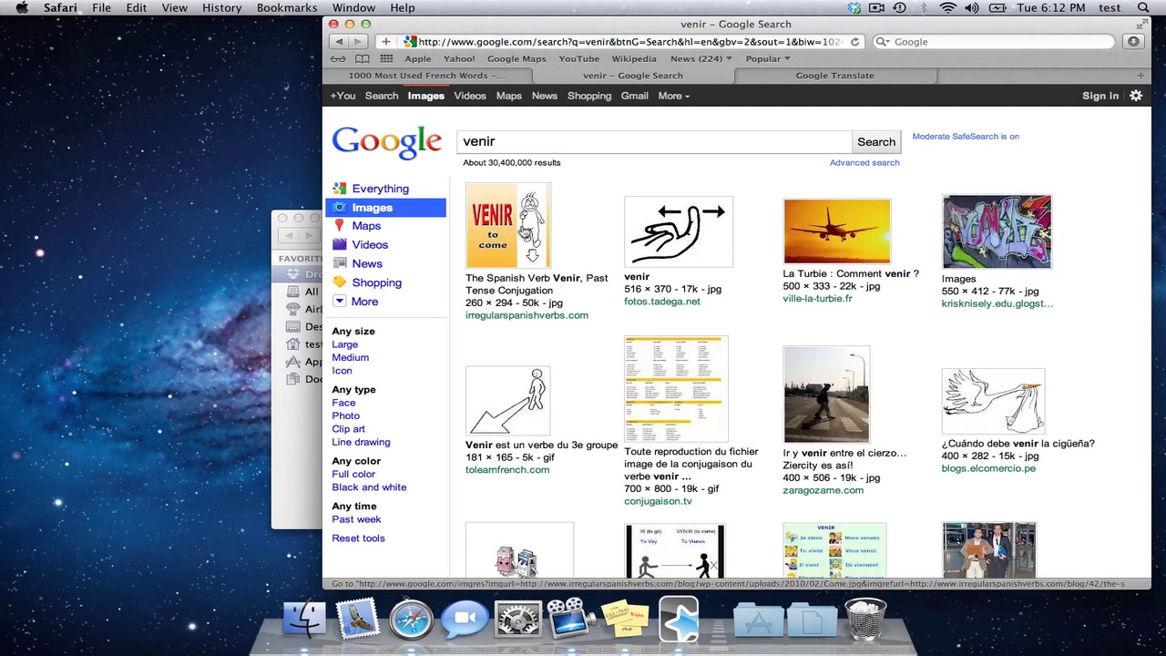
Step: Look through the "venir" images and place the drawing of the figure walking along an arrow in the Front field
scroll(597, 292, down, 5)
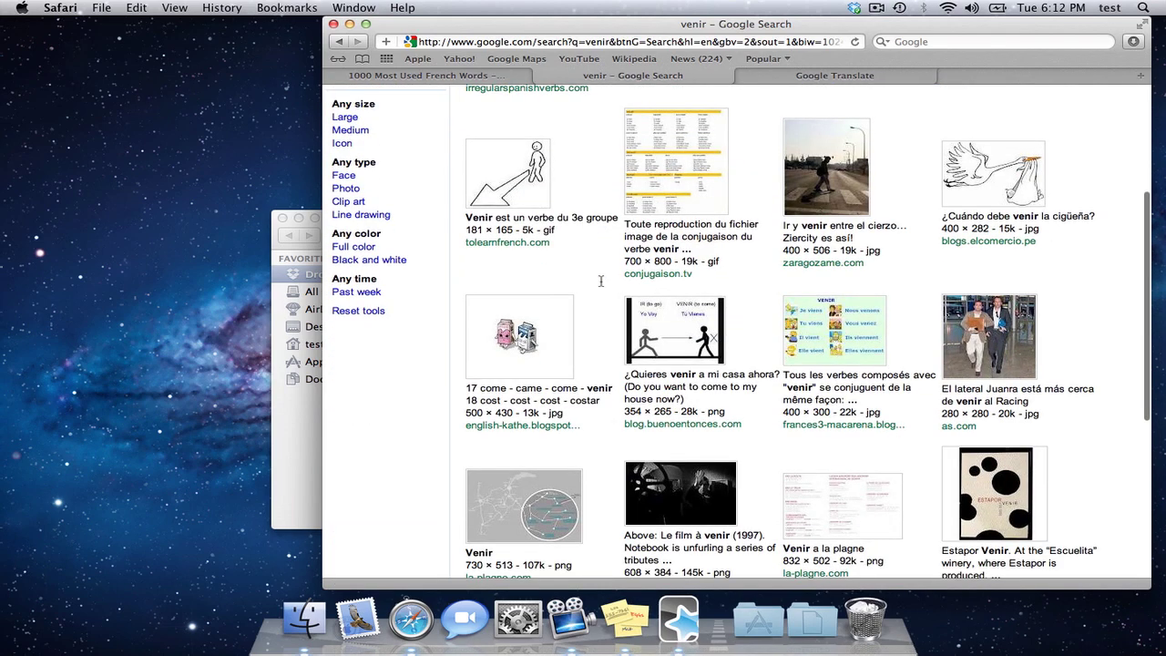
scroll(600, 280, up, 5)
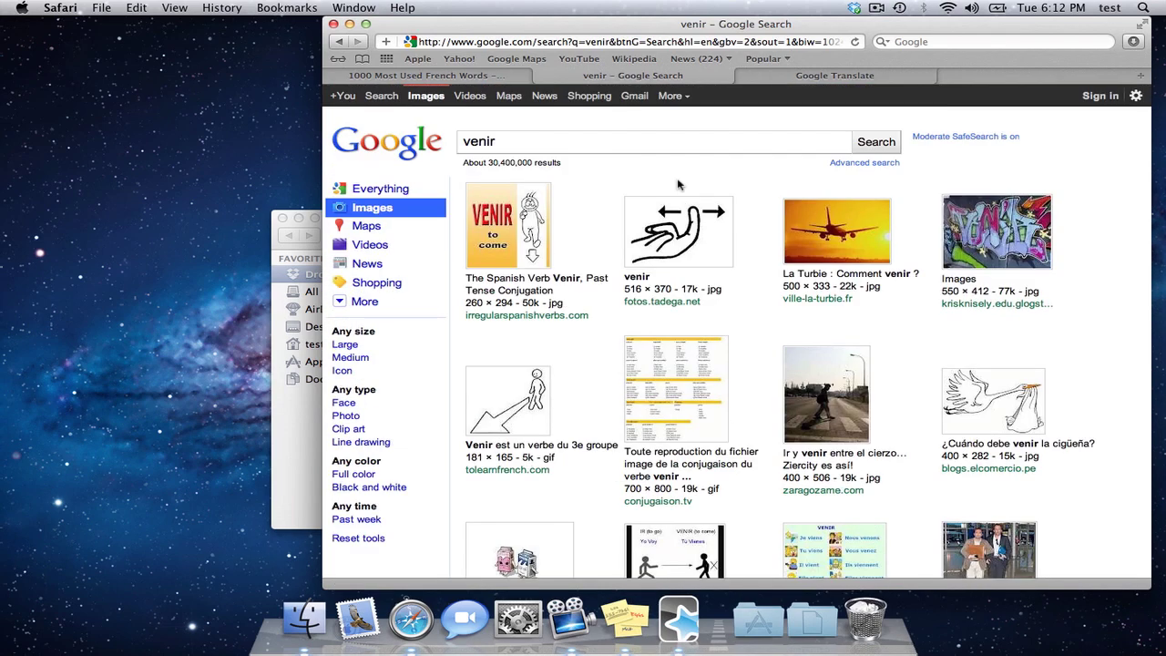
drag(524, 391, 871, 191)
Step: Capture only the walking cartoon figure from the "VENIR to come" image and paste it beside the first drawing on the Front
key(super+Tab)
click(492, 255)
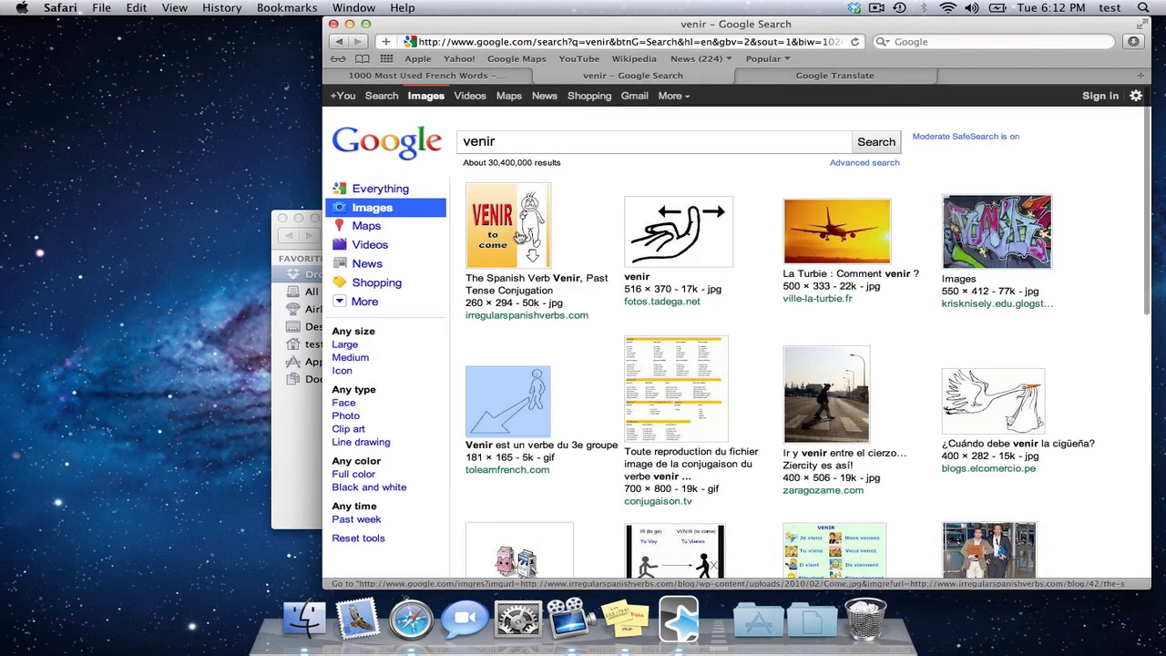
click(562, 236)
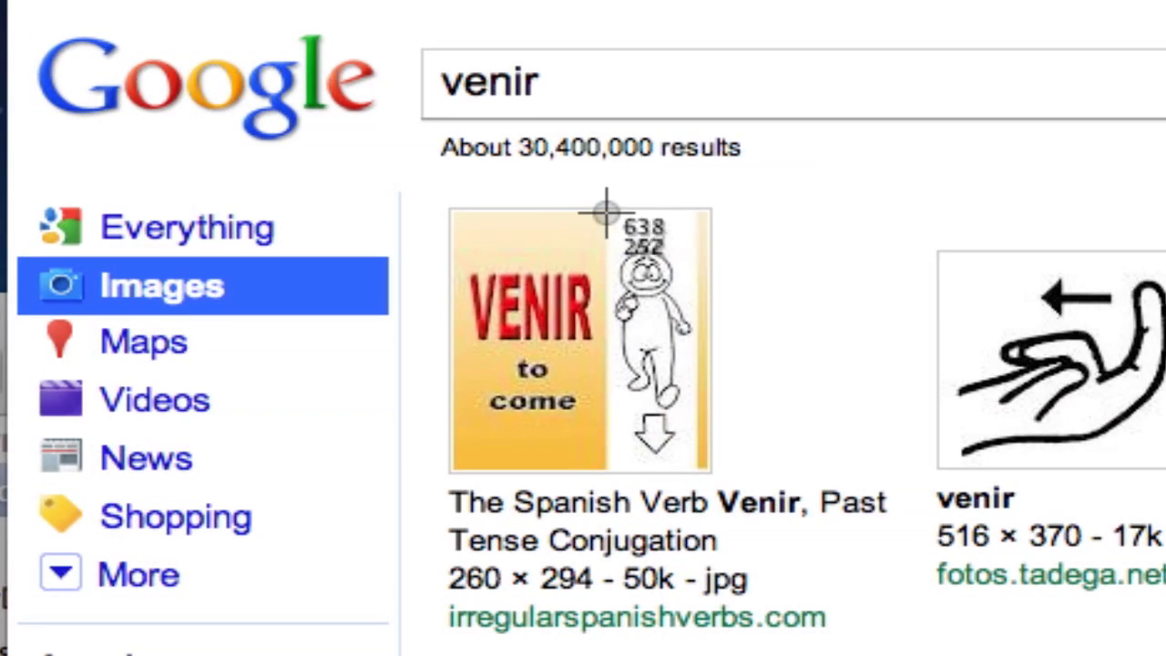
drag(517, 184, 537, 250)
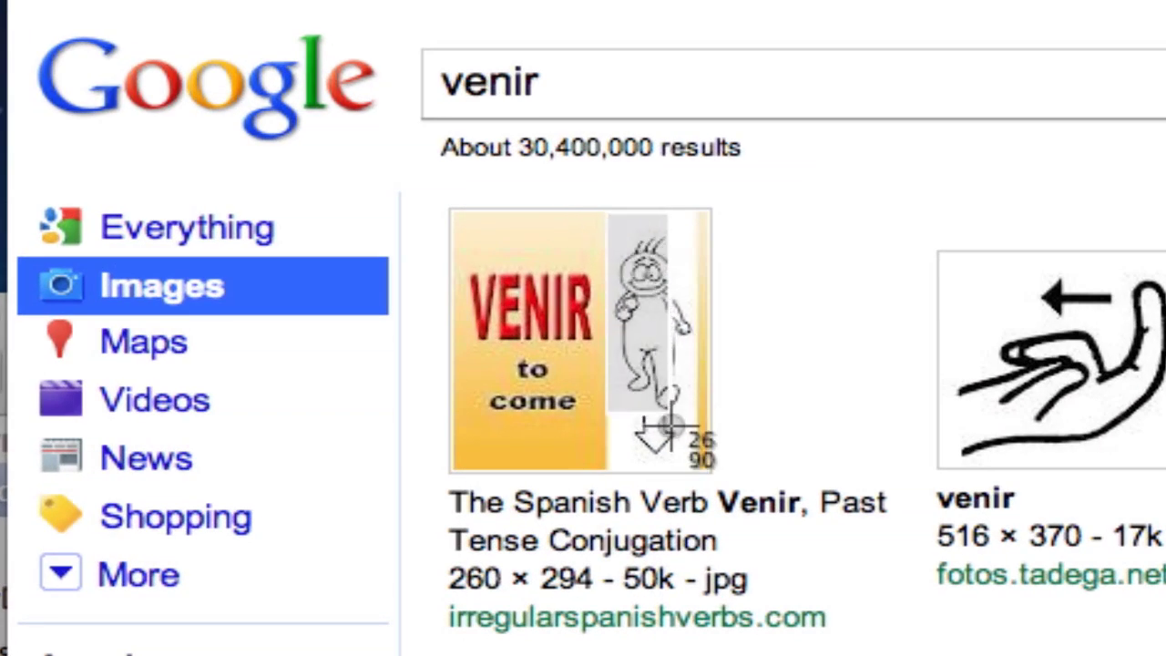
drag(669, 424, 699, 480)
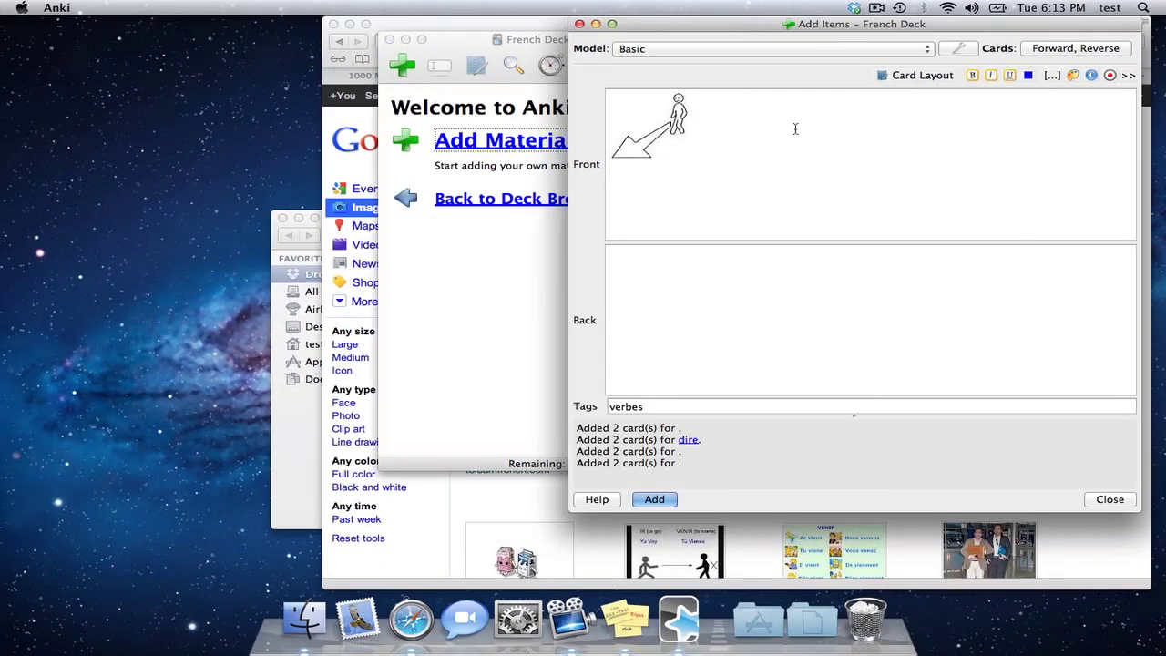
key(super+v)
Step: Enter "Venir" as the Back of the card and add the item to the French Deck
click(775, 249)
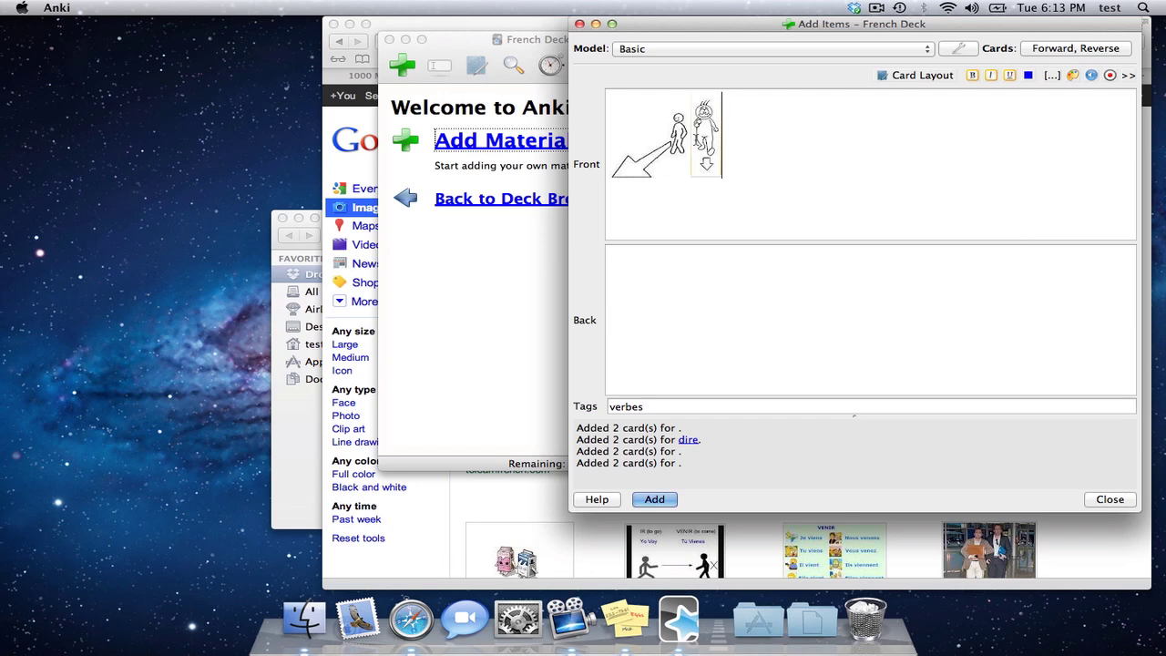
text(Venir)
key(super+Return)
Step: Return to the common French words list in the browser and select the word "bon"
key(super+Tab)
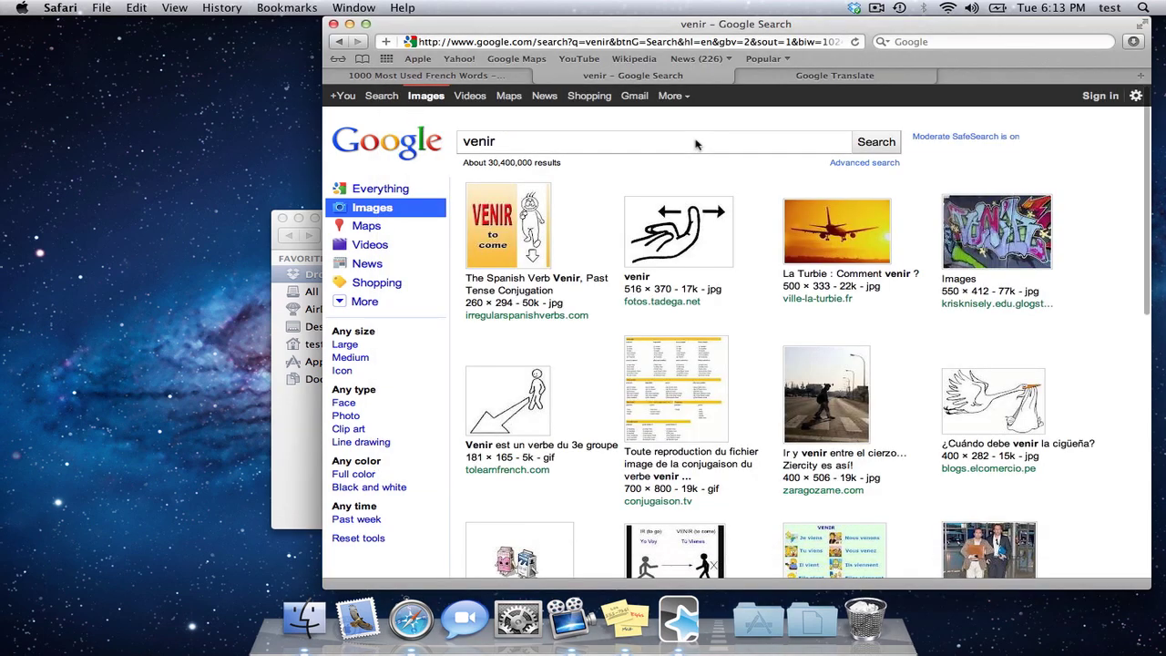
click(428, 75)
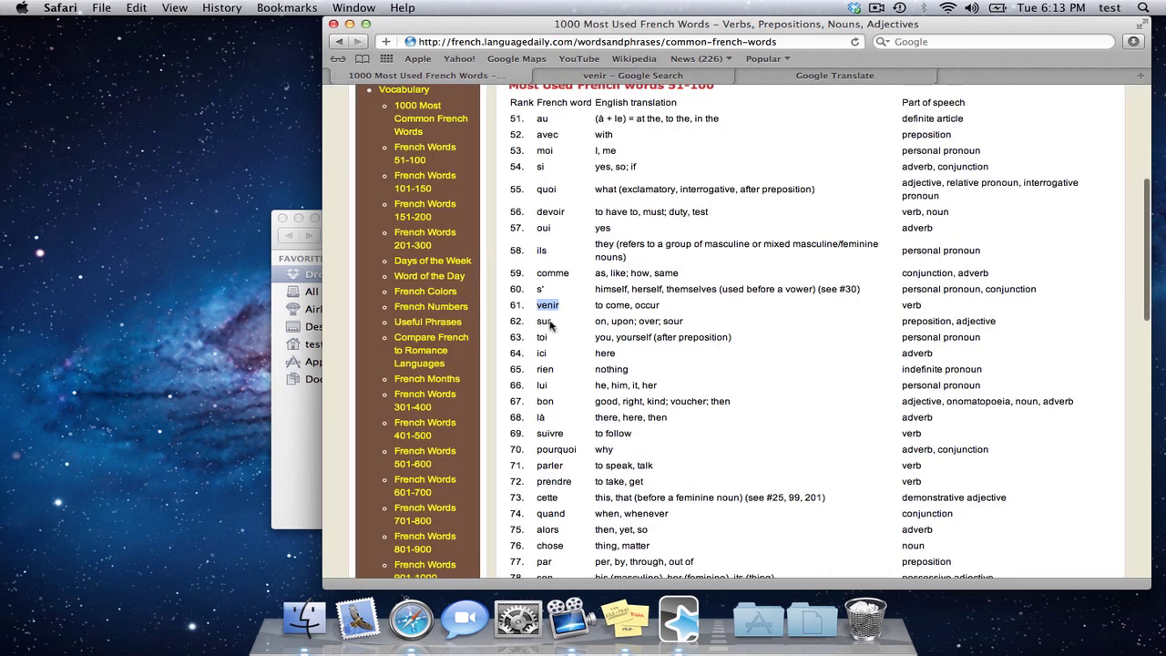
double_click(544, 401)
Step: Copy the verb "suivre" from the words list and search Google Images for it
scroll(544, 401, down, 5)
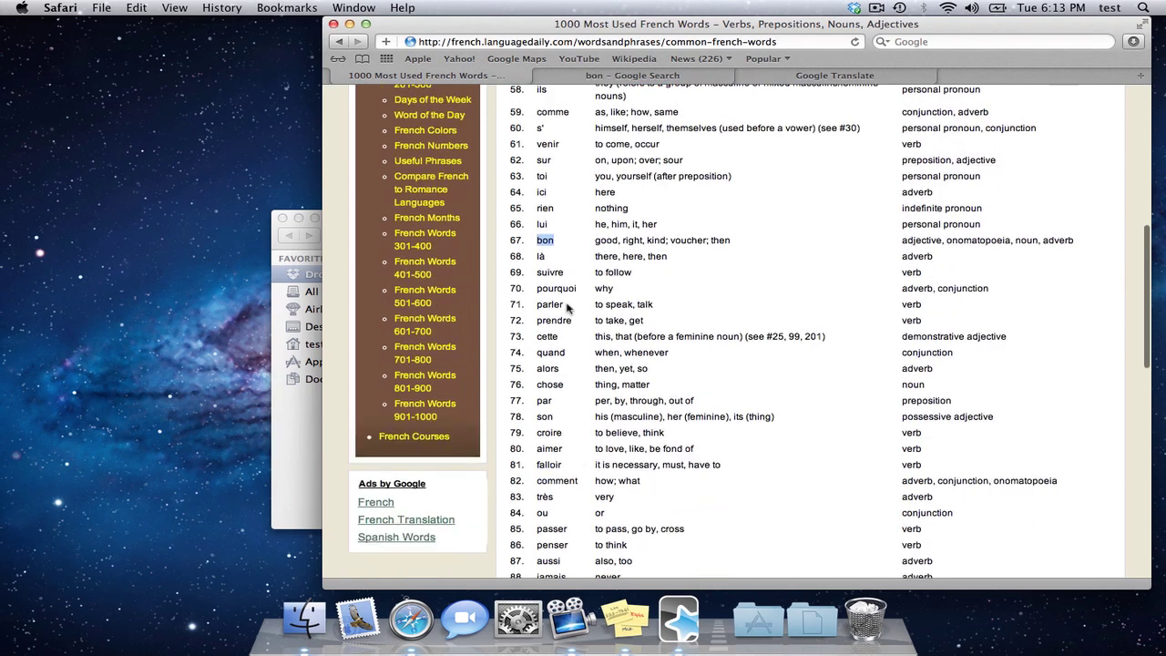
double_click(549, 272)
key(cmd+c)
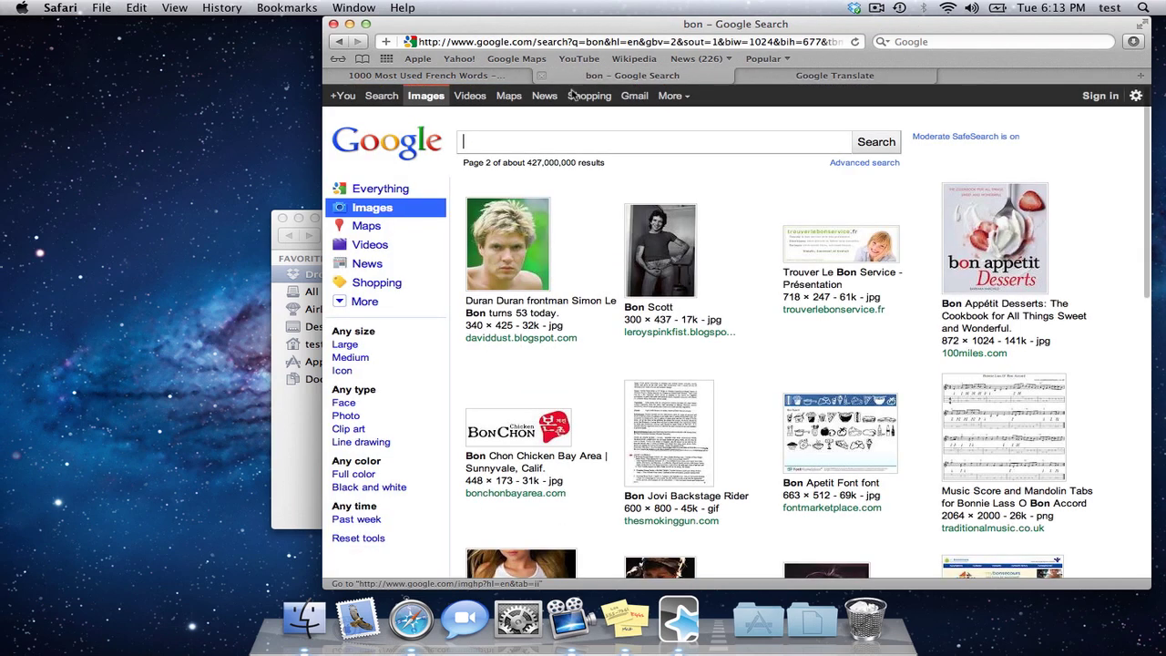
click(587, 77)
key(cmd+v)
key(Return)
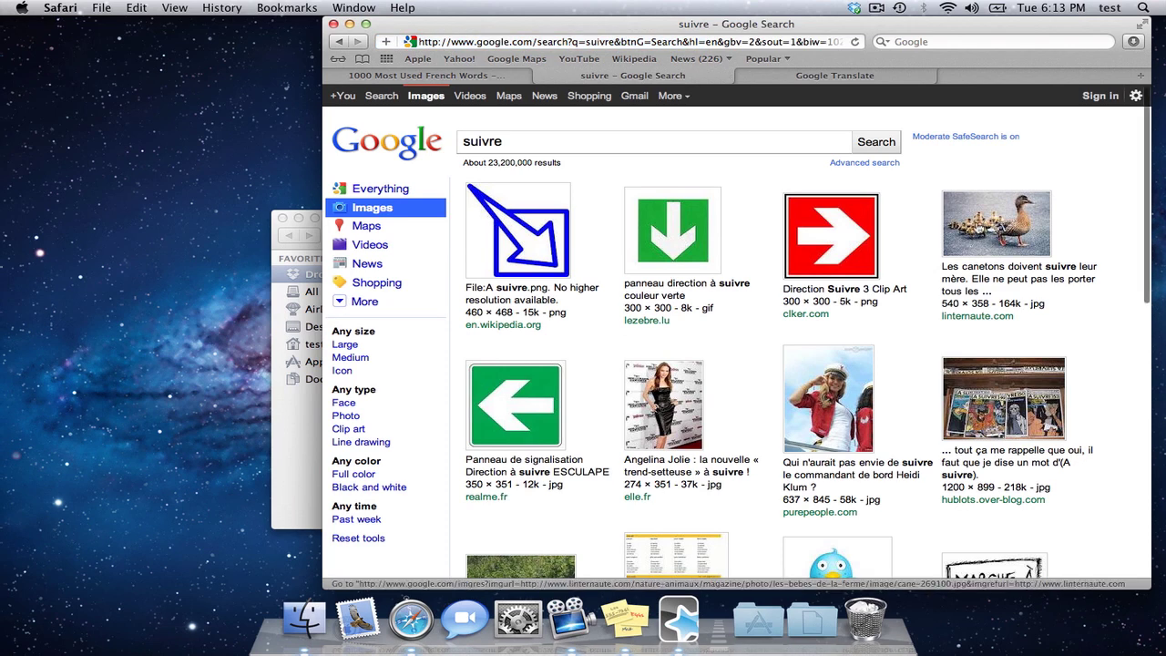
Step: Place the picture of the duck with its ducklings on the Front, enter "suivre" as the Back, and add the item
drag(994, 224, 801, 231)
key(super+Tab)
click(737, 303)
text(suivre)
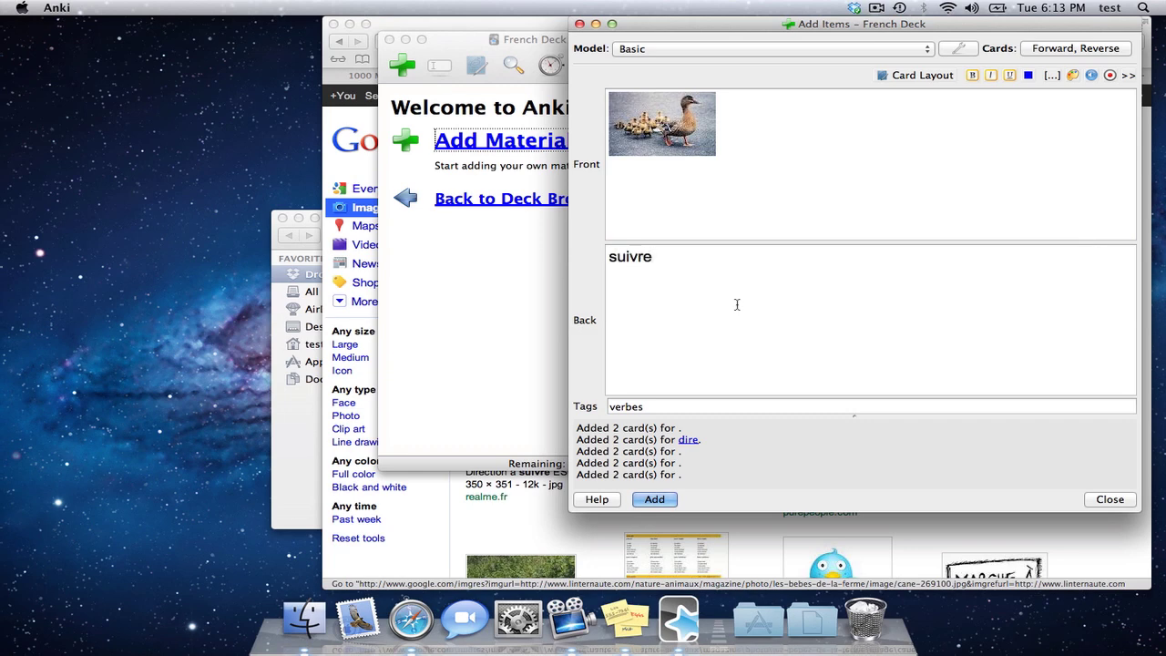
key(super+Return)
Step: Copy the verb "parler" from the common French words list in the browser and search Google Images for it
key(super+Tab)
key(ctrl+shift+Tab)
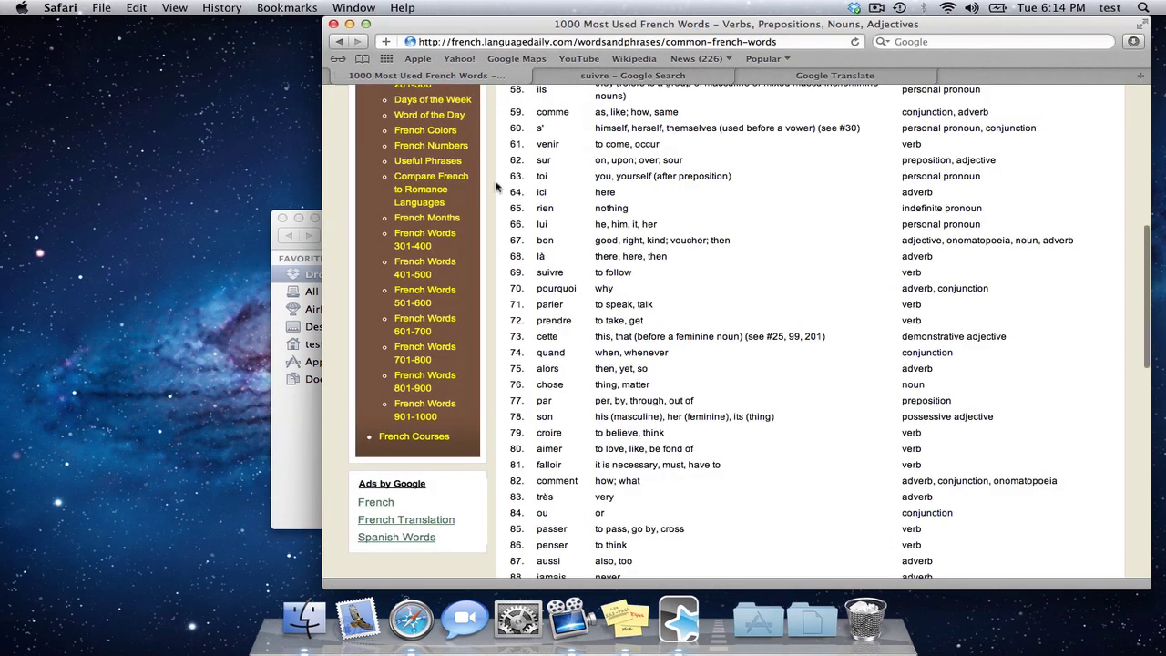
double_click(549, 305)
key(super+c)
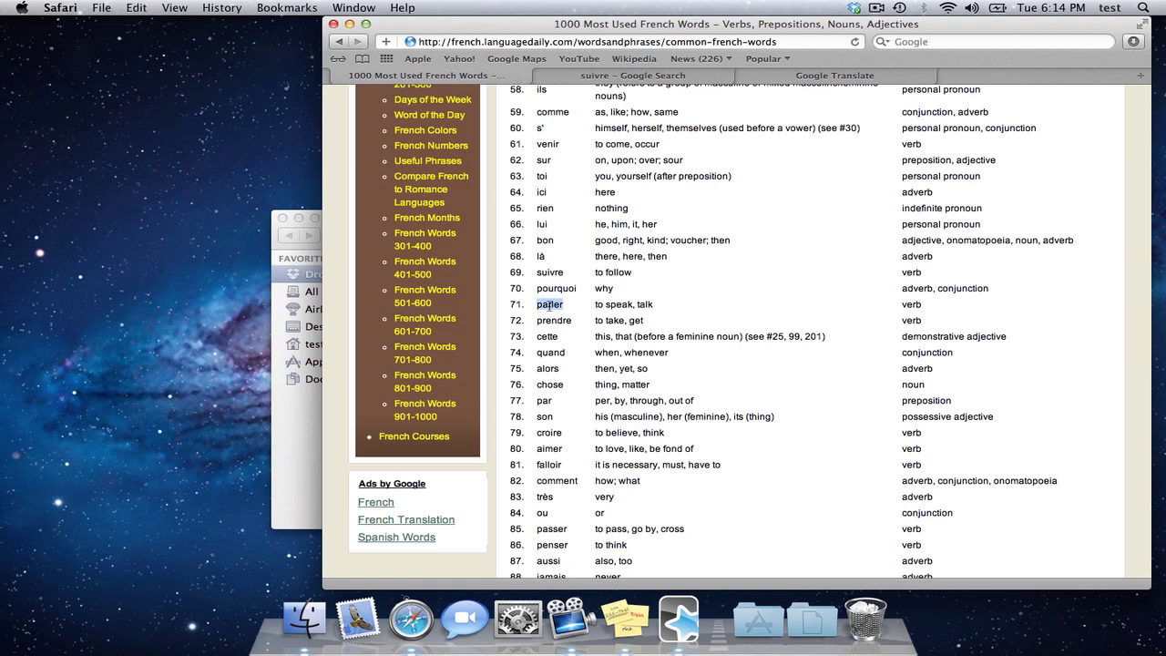
key(super+Tab)
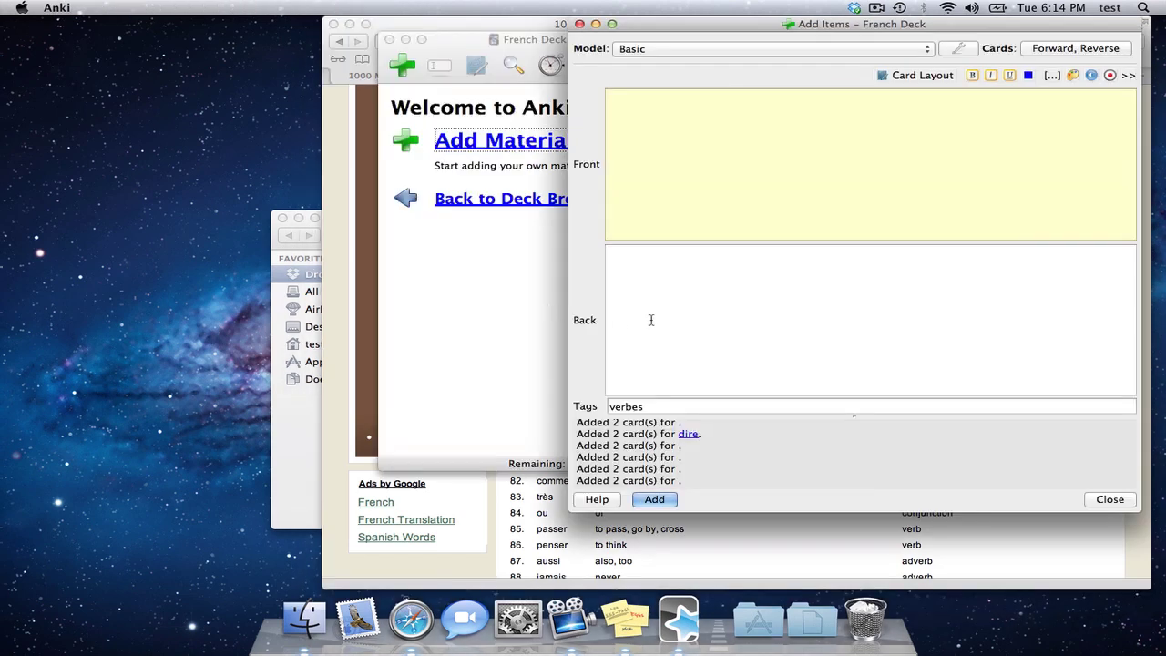
key(super+Tab)
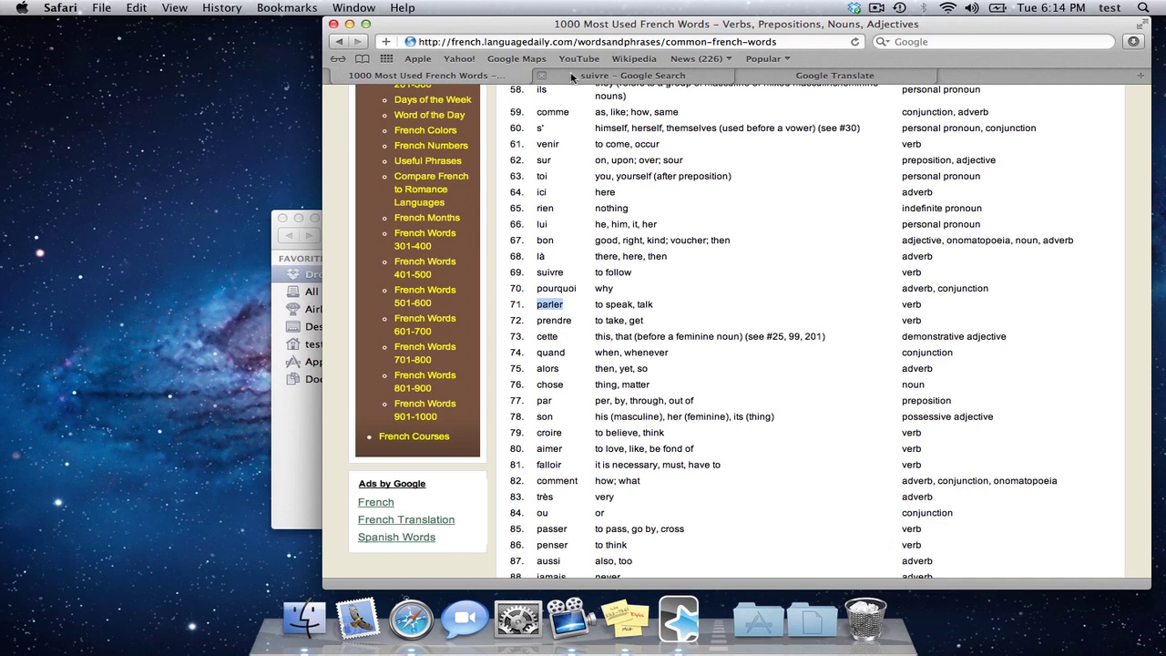
click(572, 77)
double_click(510, 144)
key(super+v)
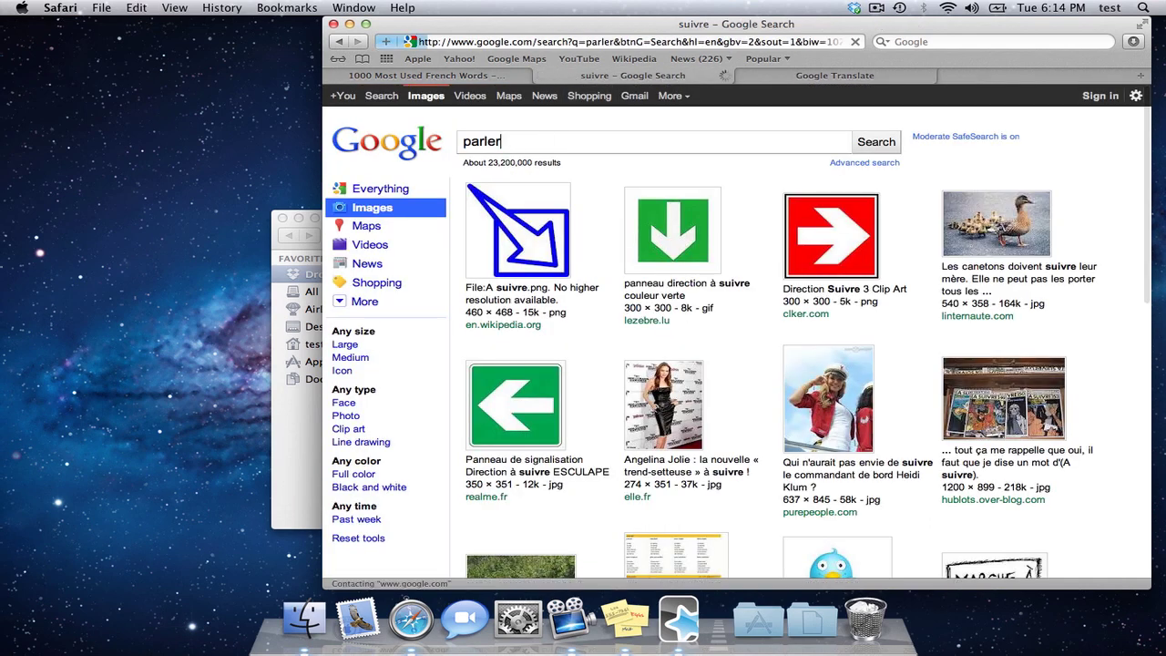
key(Return)
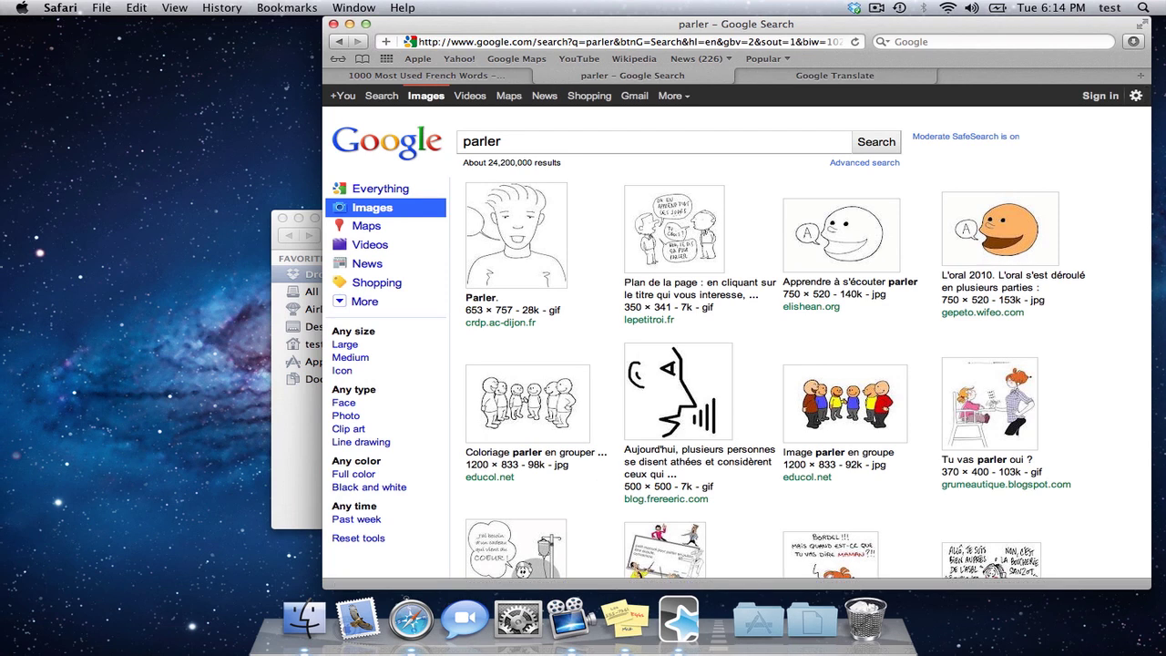
Step: Copy the verb "prendre" from the common French words list and search Google Images for it
scroll(719, 338, down, 5)
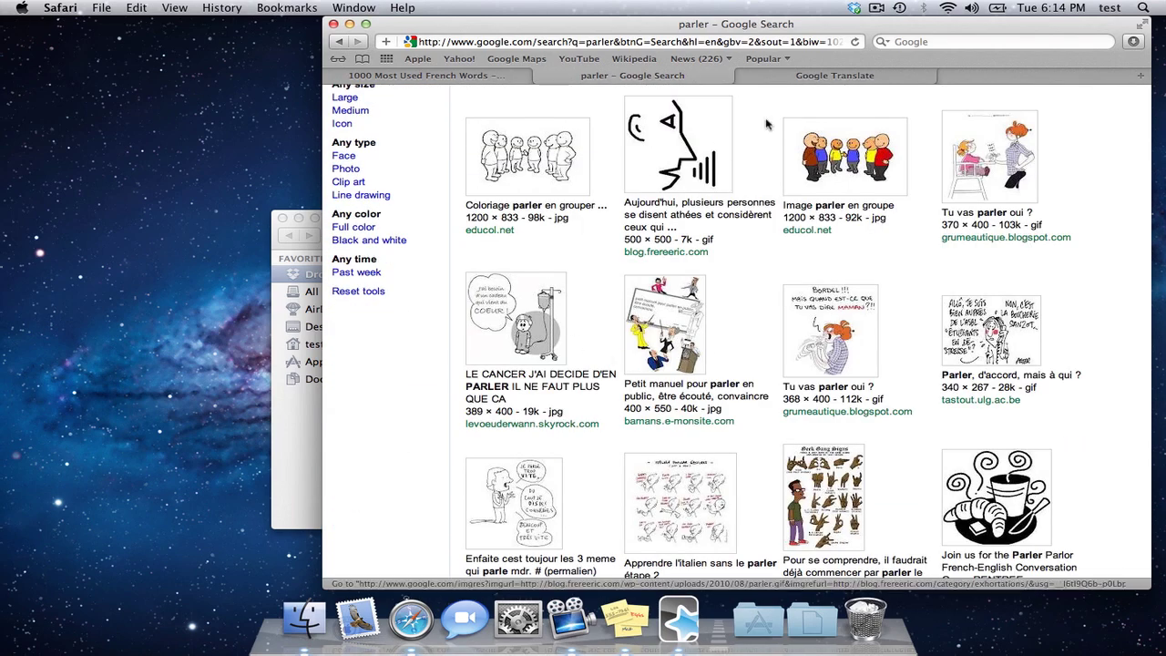
click(463, 78)
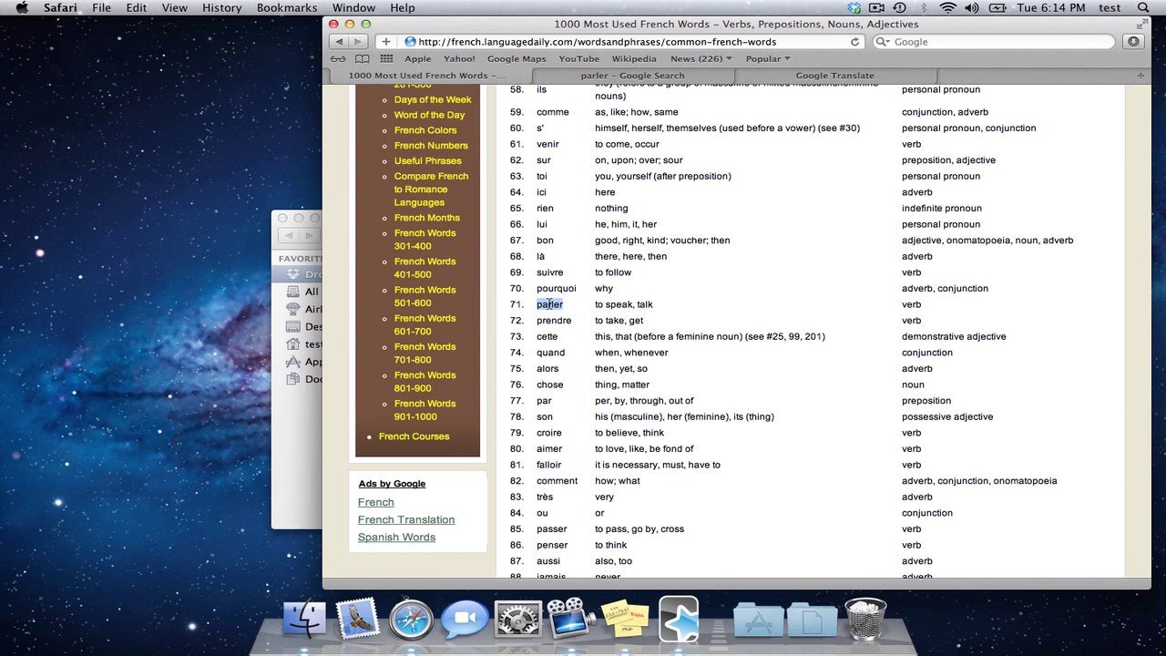
double_click(546, 319)
key(super+c)
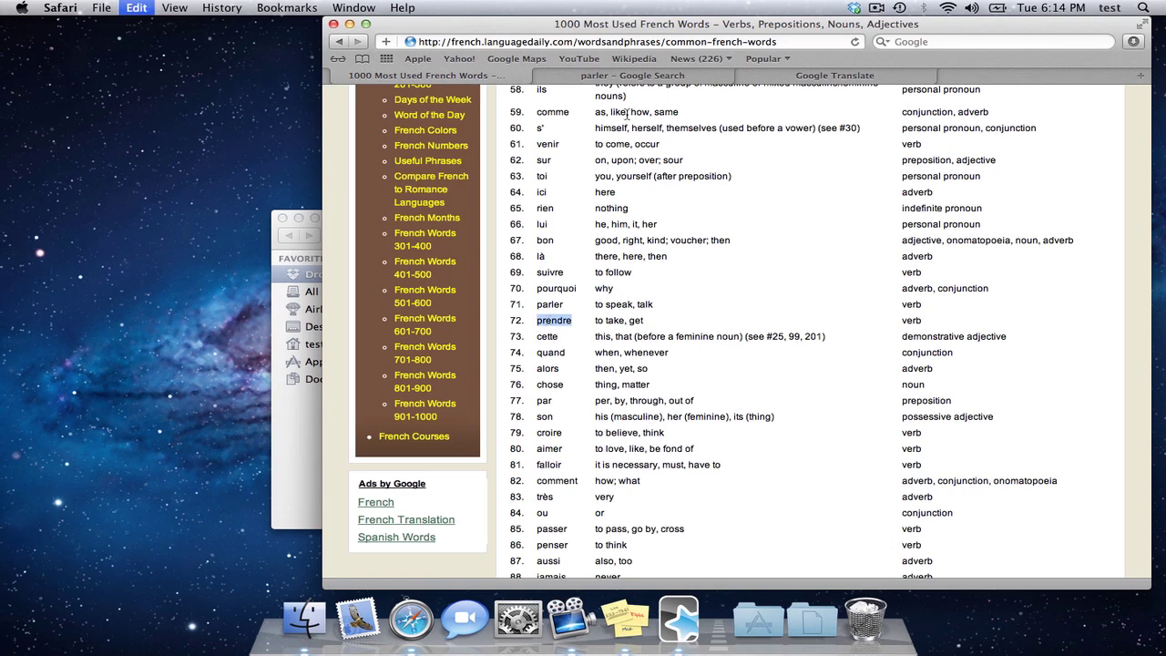
click(598, 75)
scroll(478, 164, up, 5)
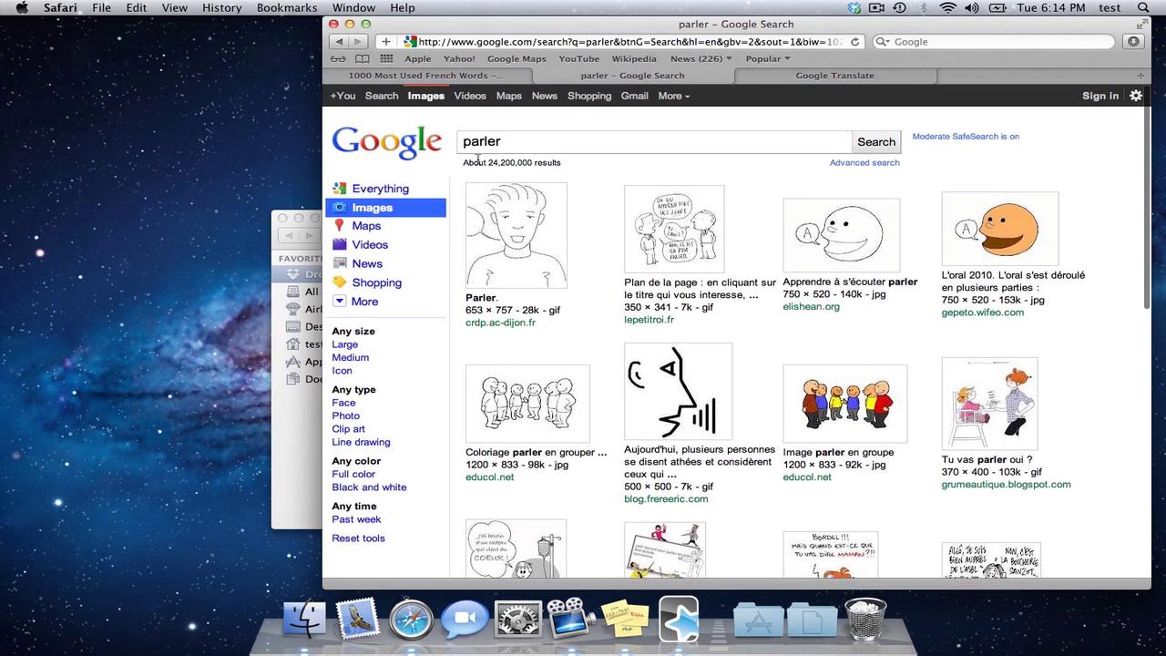
click(477, 141)
key(super+a)
key(super+v)
key(Return)
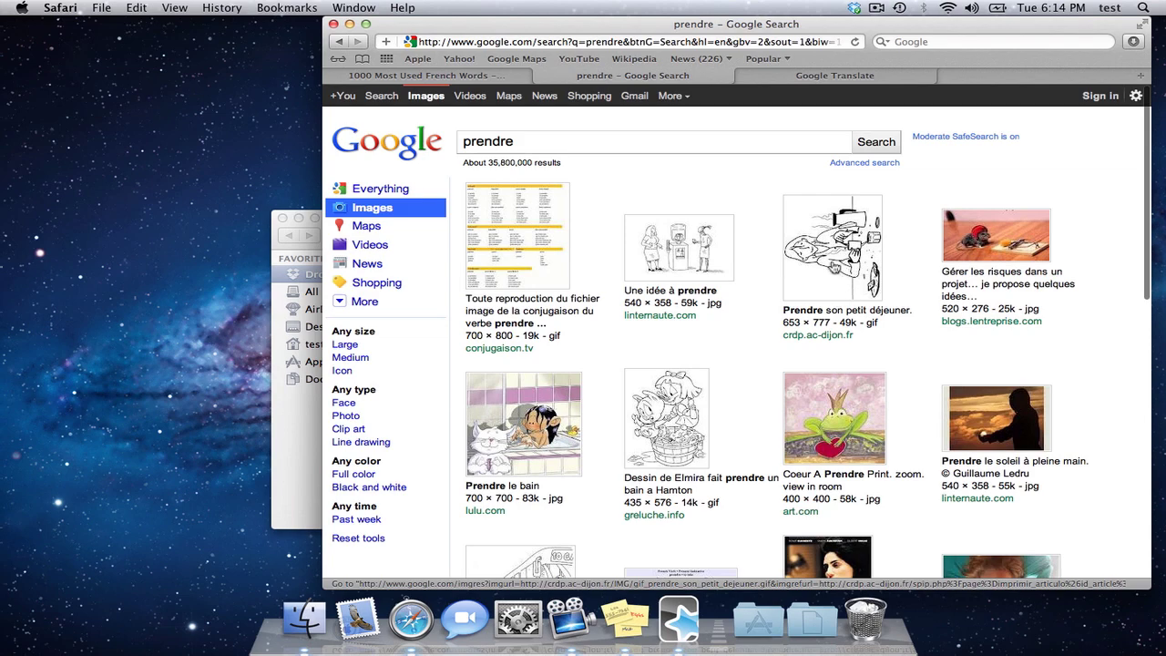
Step: Look through the prendre images for a usable picture, and enter its caption "prendre le bain" on the Front of a new Anki item
scroll(833, 266, down, 4)
scroll(523, 264, down, 7)
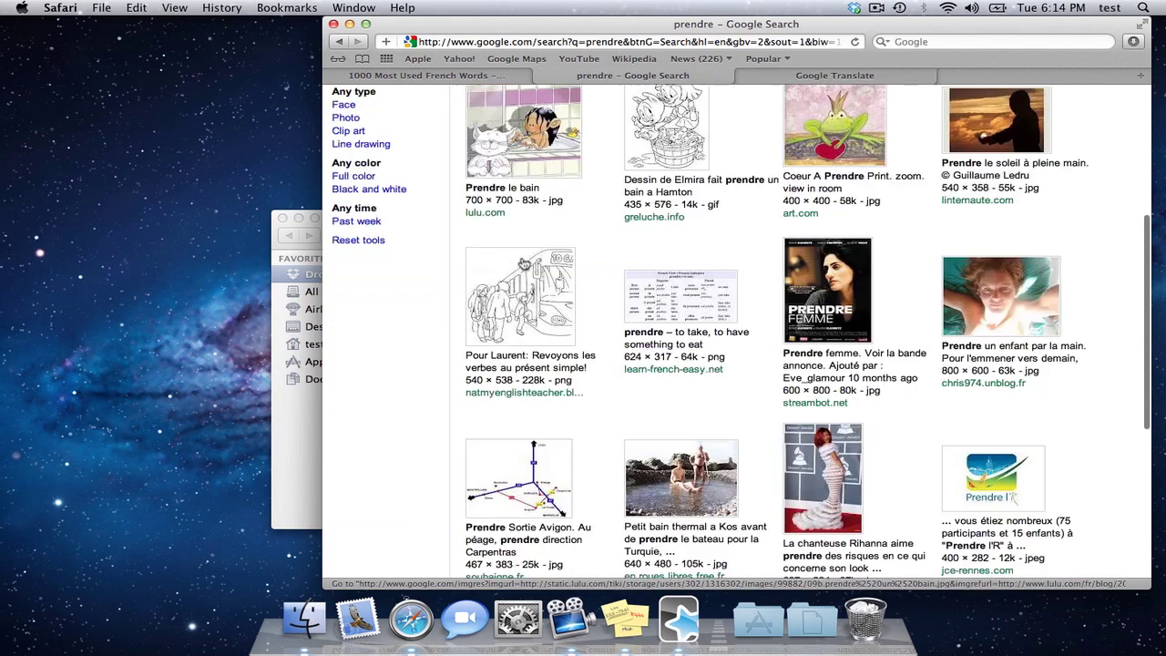
scroll(524, 264, up, 9)
drag(509, 382, 541, 382)
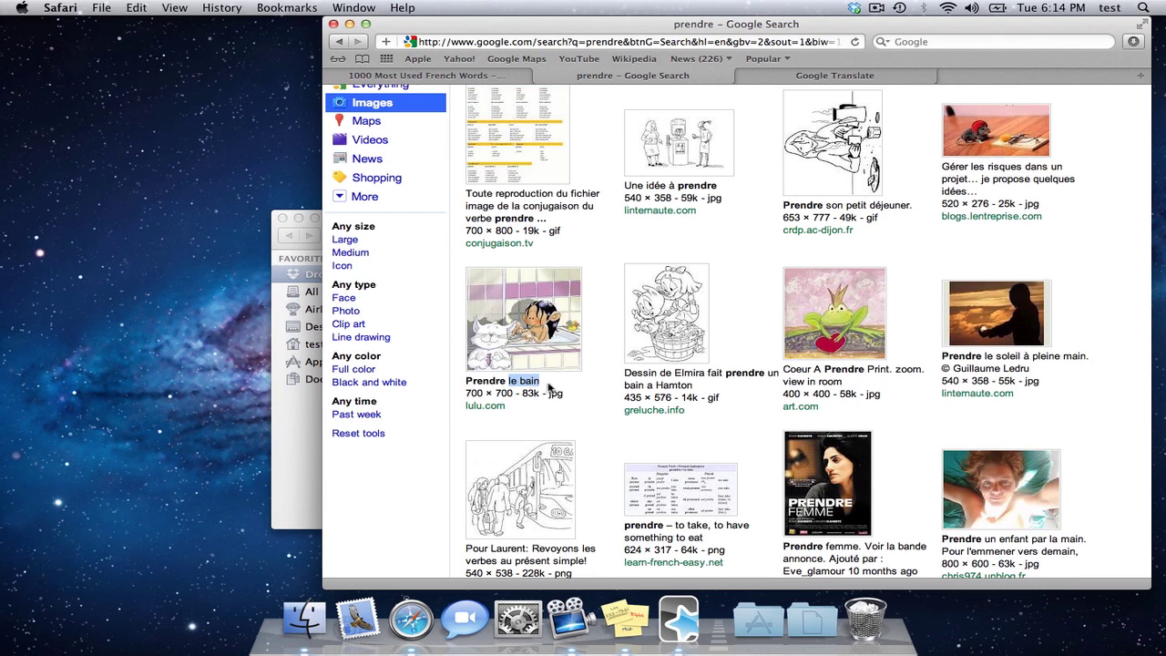
click(549, 387)
double_click(530, 380)
click(549, 384)
key(super+Tab)
click(721, 161)
text(prendre)
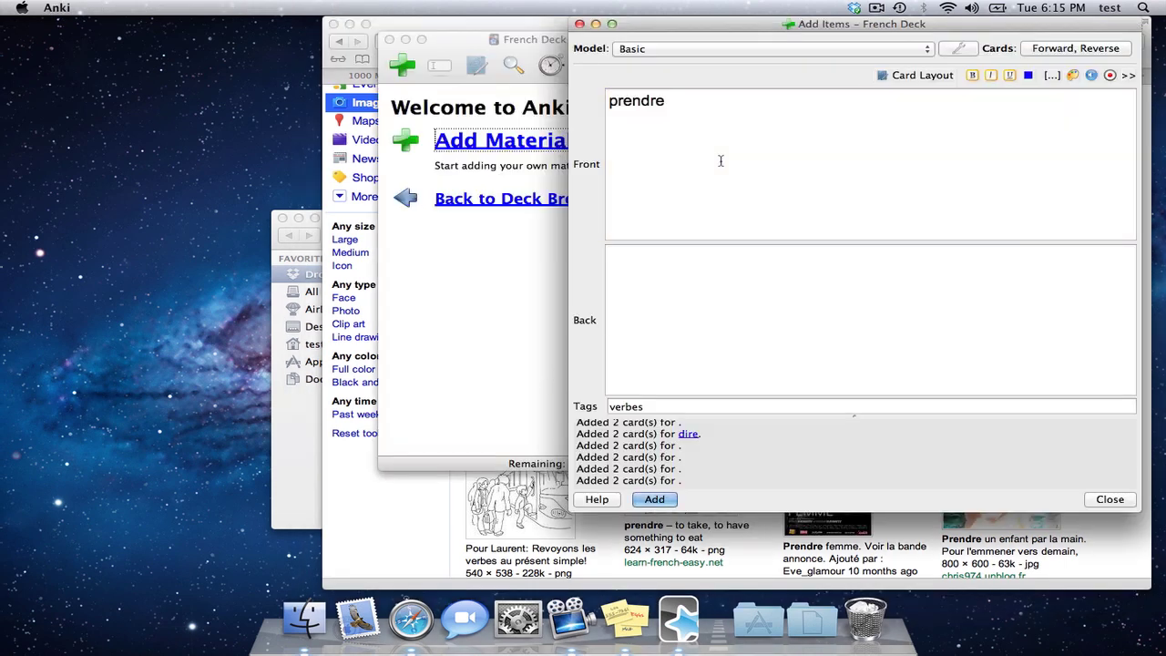
text( le bain)
Step: Place the "Prendre le bain" bath picture from the image results below the phrase on the Front
key(super+Tab)
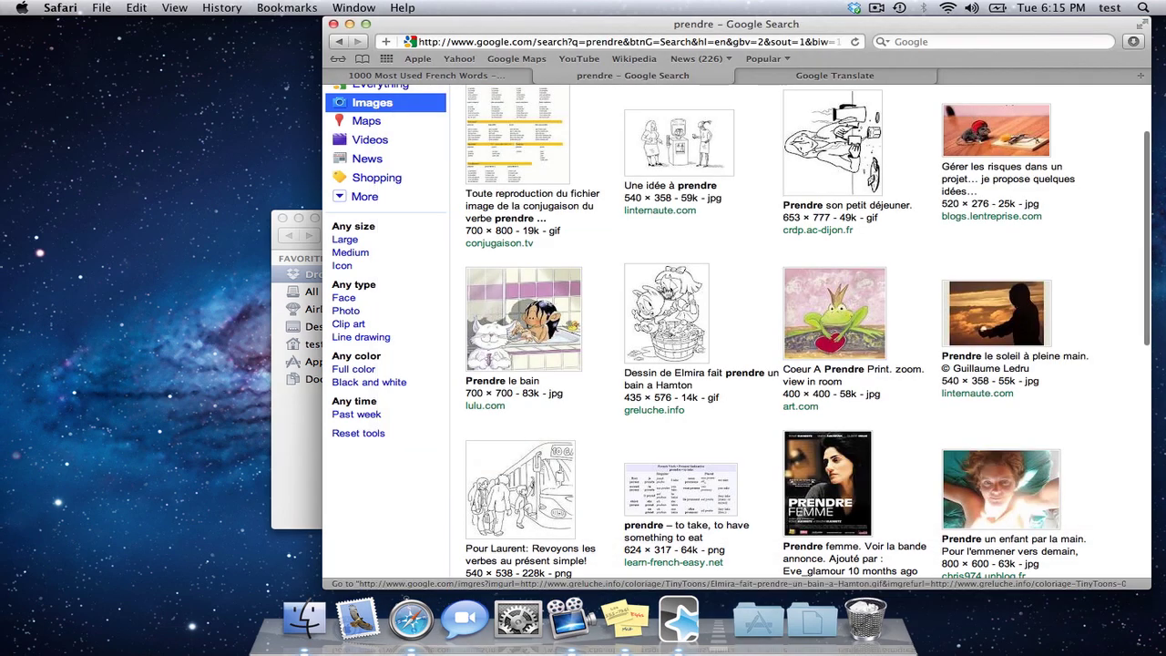
drag(580, 299, 666, 186)
key(super+Tab)
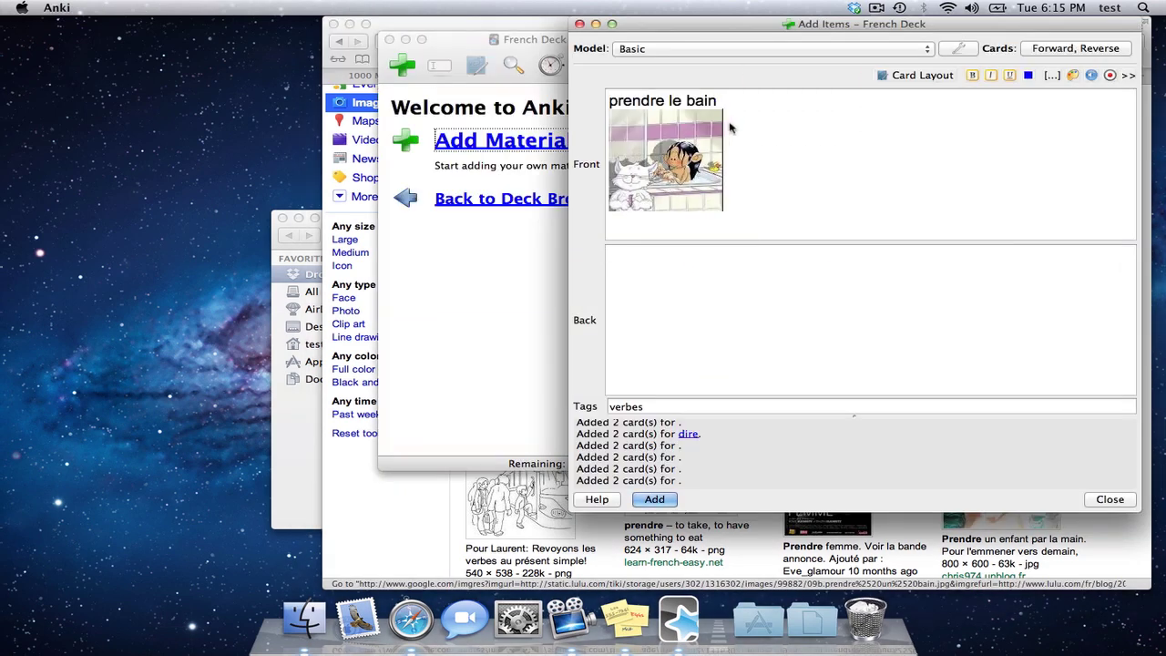
Step: Turn the word "prendre" on the Front into a cloze deletion and replace the whole Back with "prendre"
double_click(640, 100)
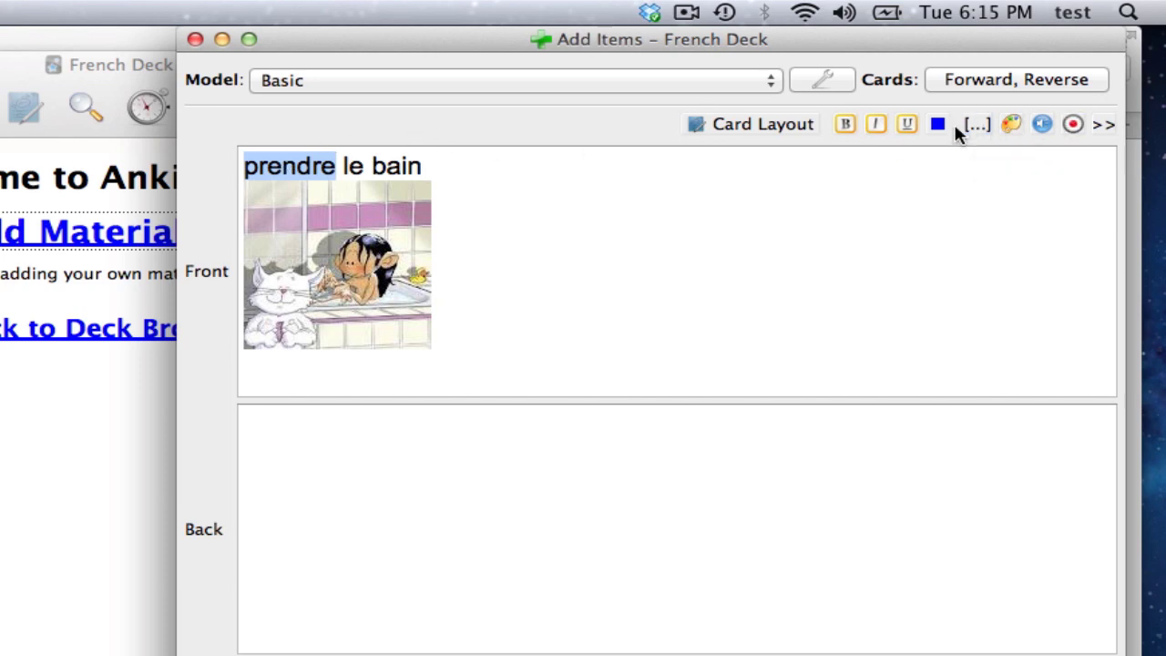
click(971, 130)
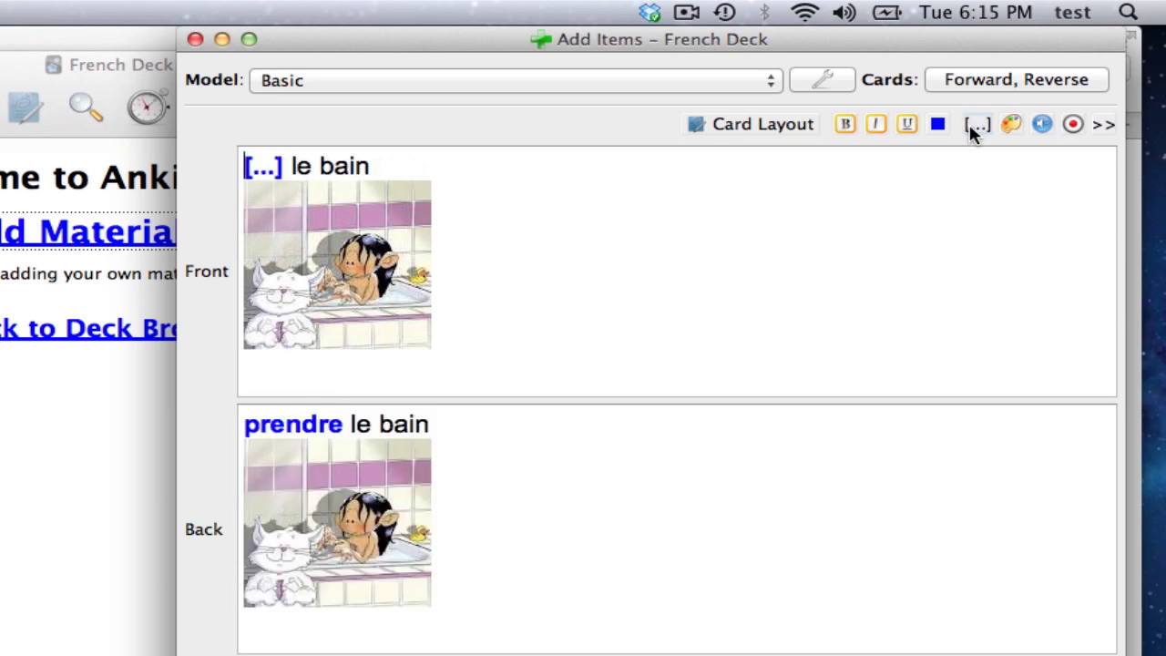
click(535, 529)
key(super+a)
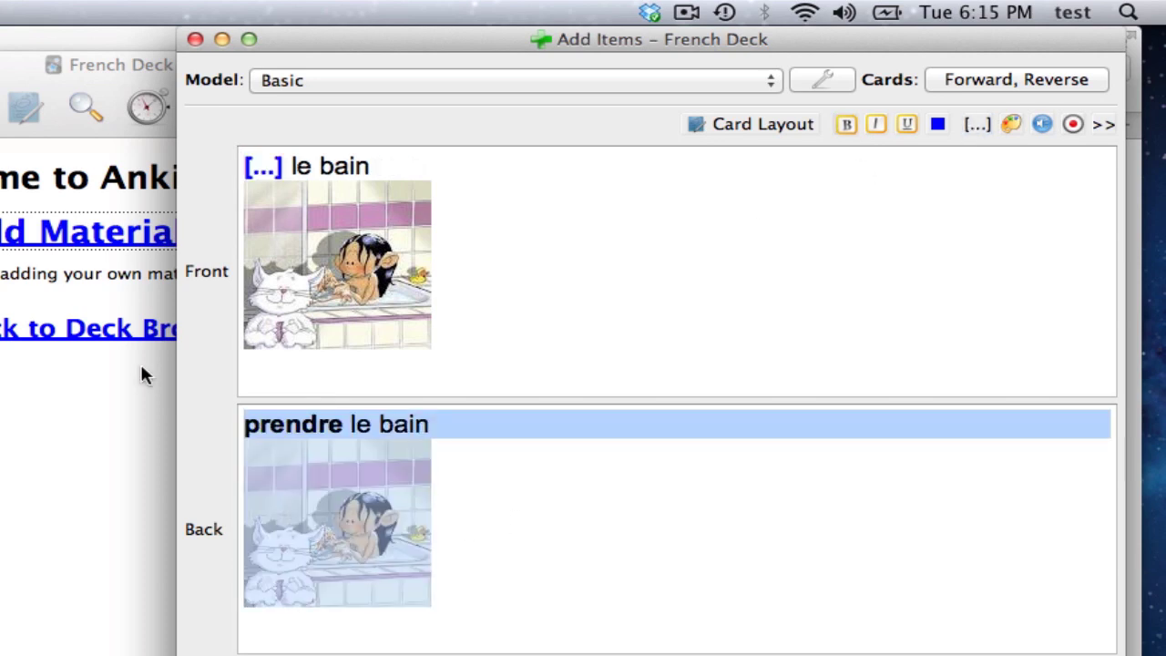
text(prendre)
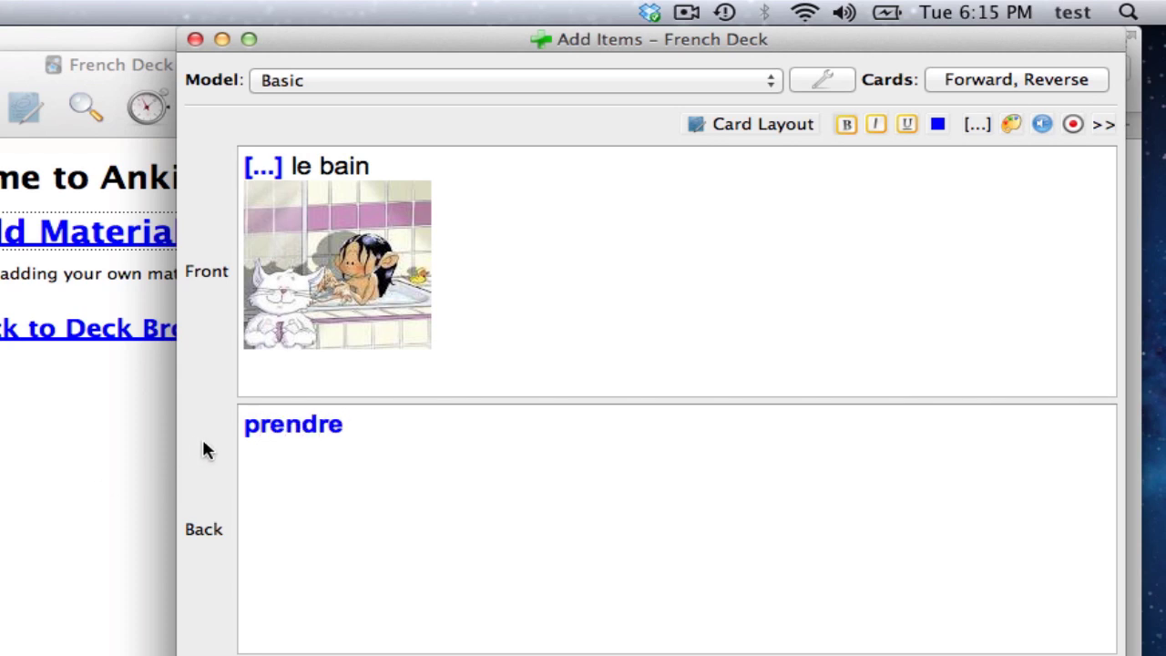
Step: Check the blue cloze formatting of "prendre" on the Back and add the item to the deck
double_click(273, 419)
click(326, 433)
drag(379, 429, 145, 418)
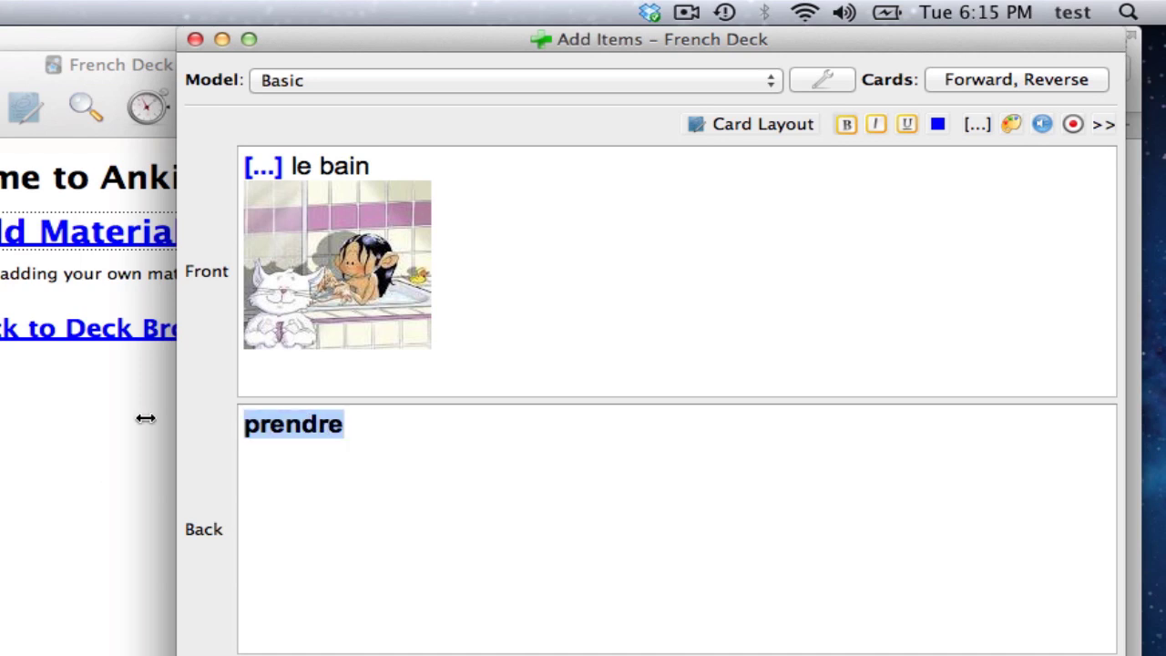
click(339, 429)
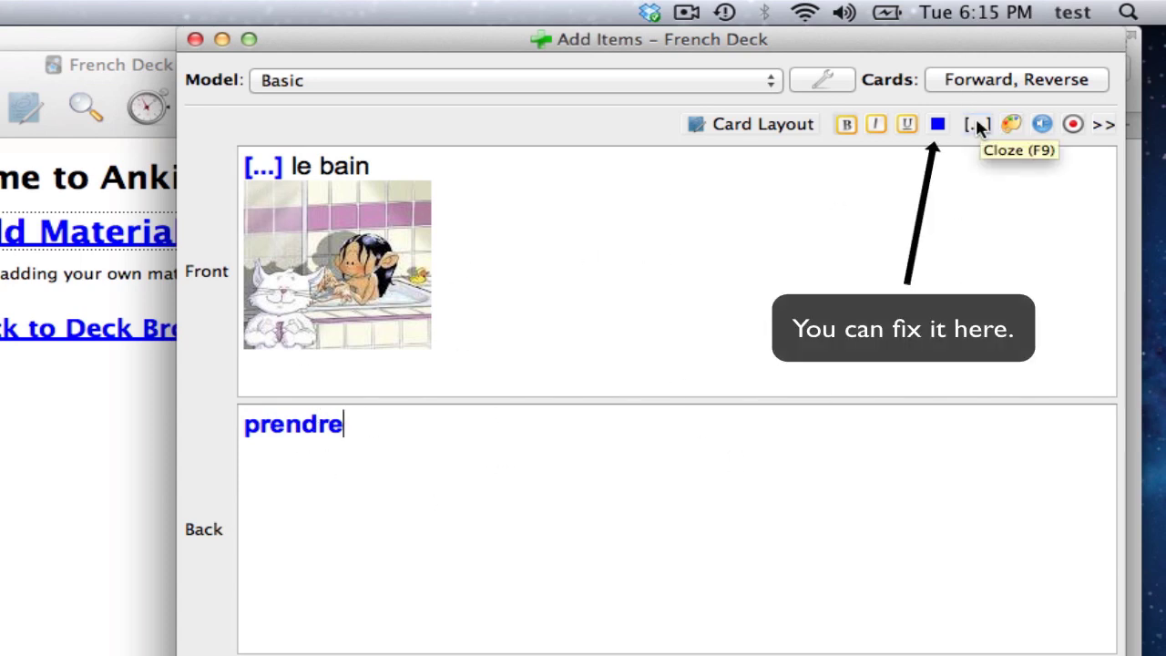
double_click(303, 425)
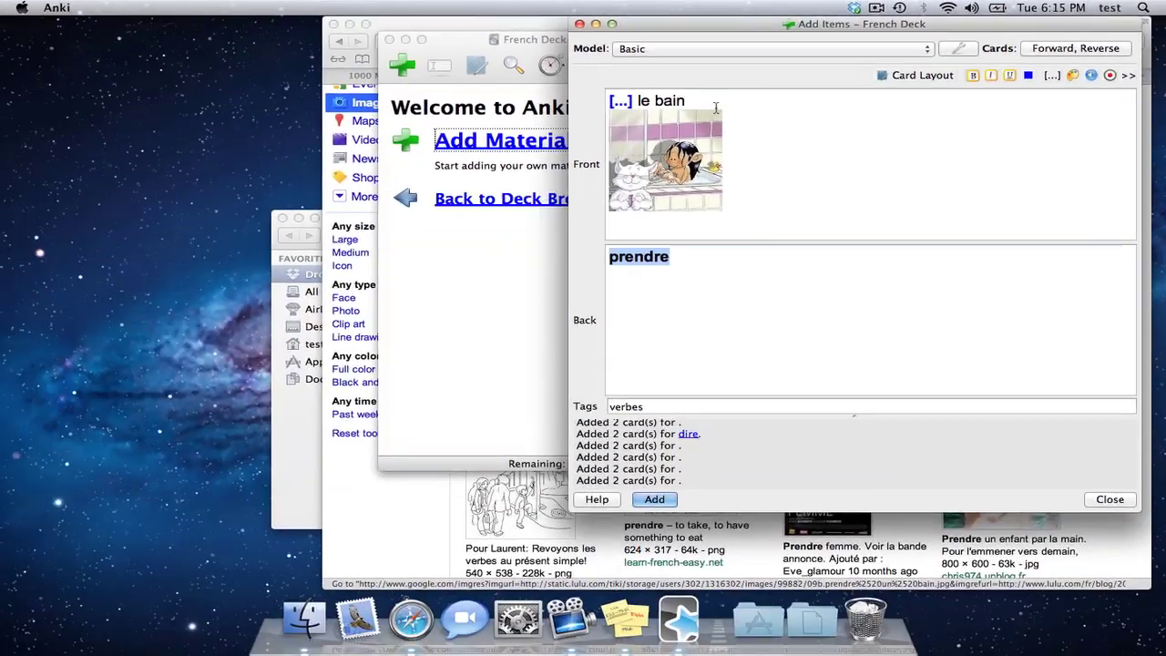
key(super+Return)
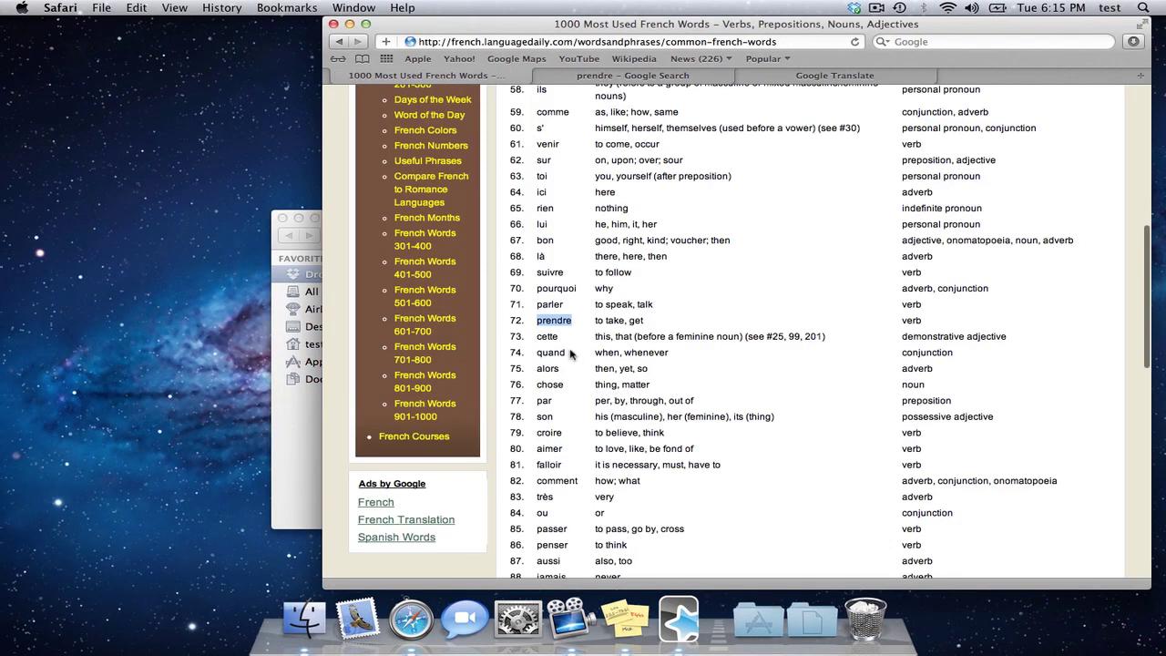
Step: Copy the noun "chose" from the words list in the browser, search Google Images for it and look through the pictures
double_click(550, 385)
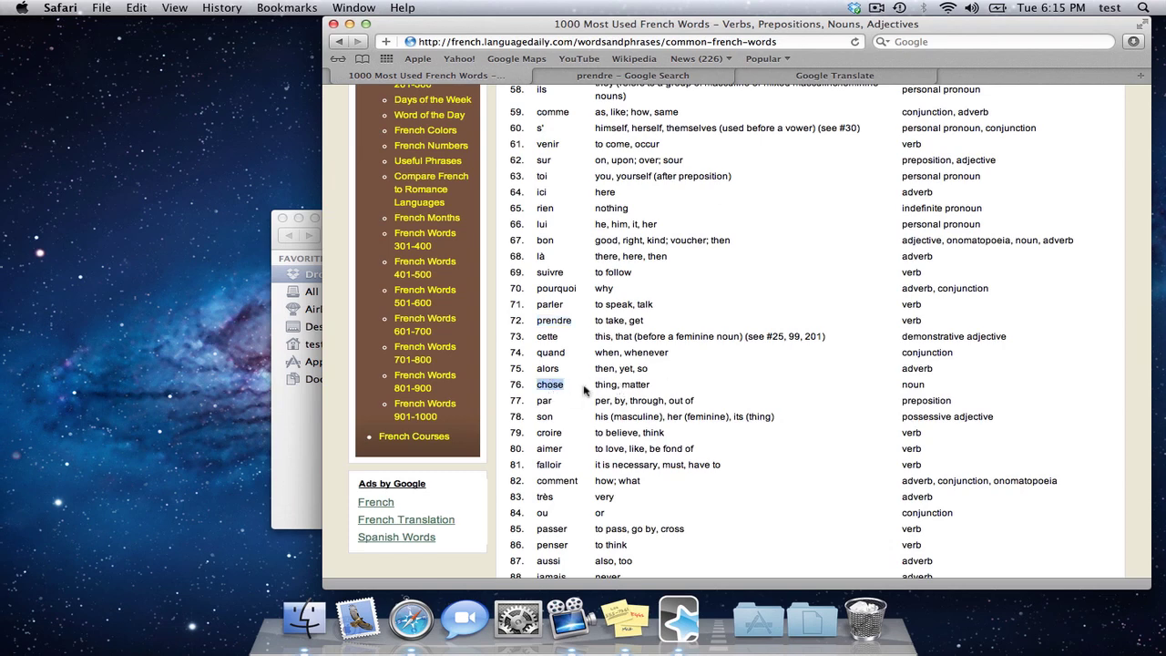
click(625, 76)
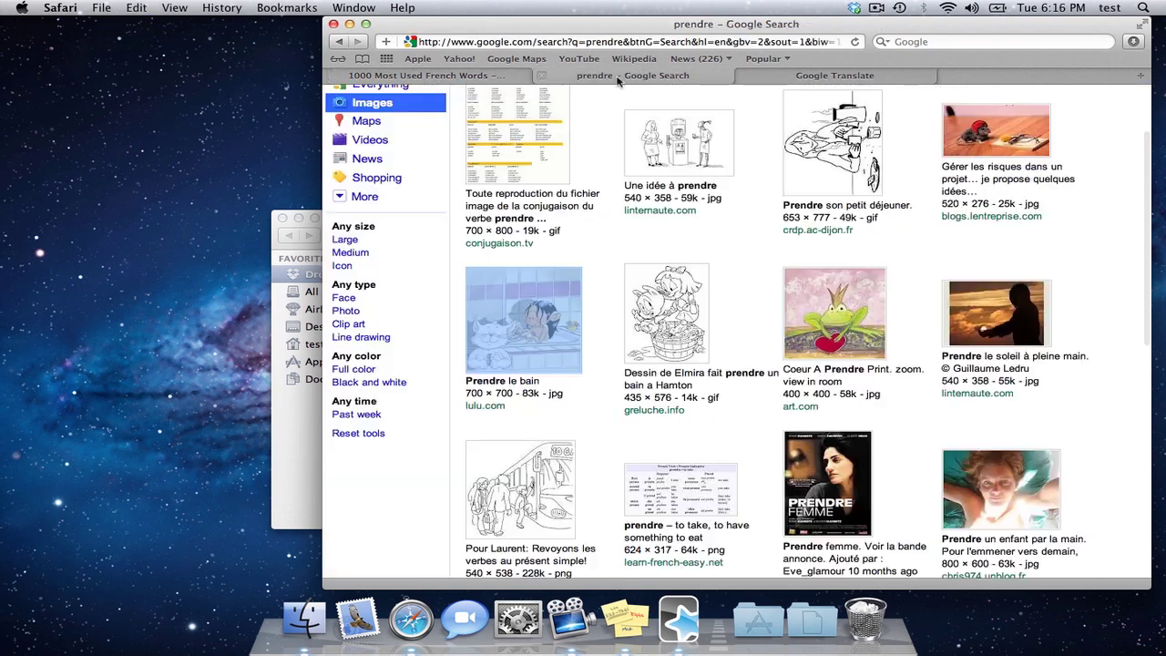
scroll(524, 141, up, 4)
key(super+a)
key(super+v)
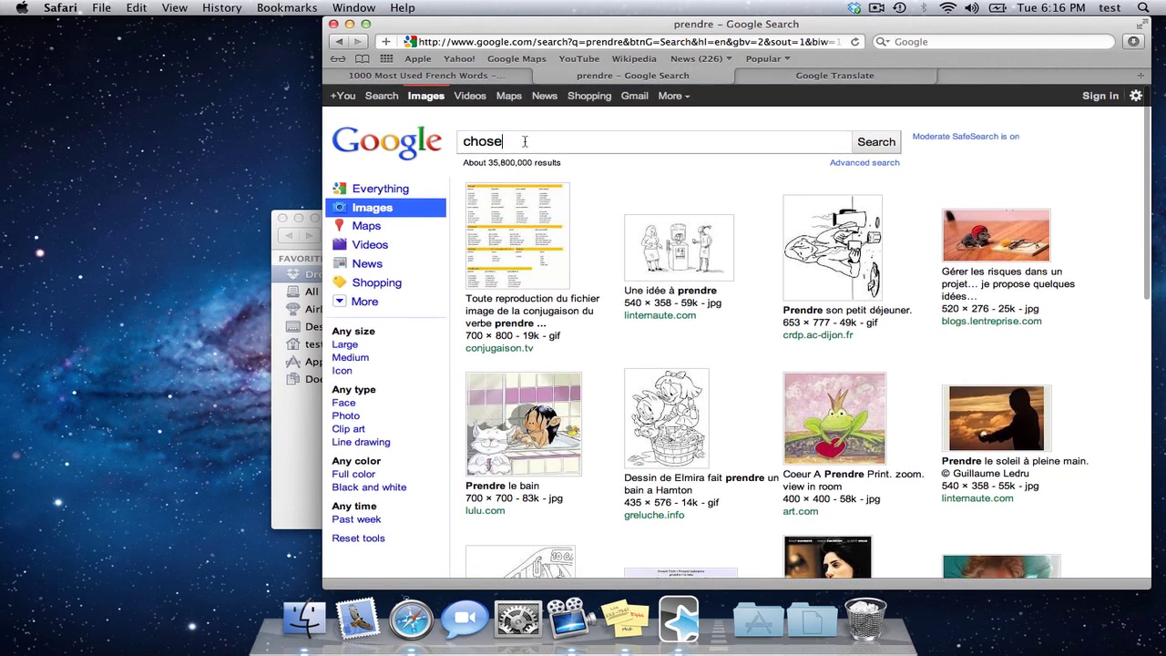
key(Return)
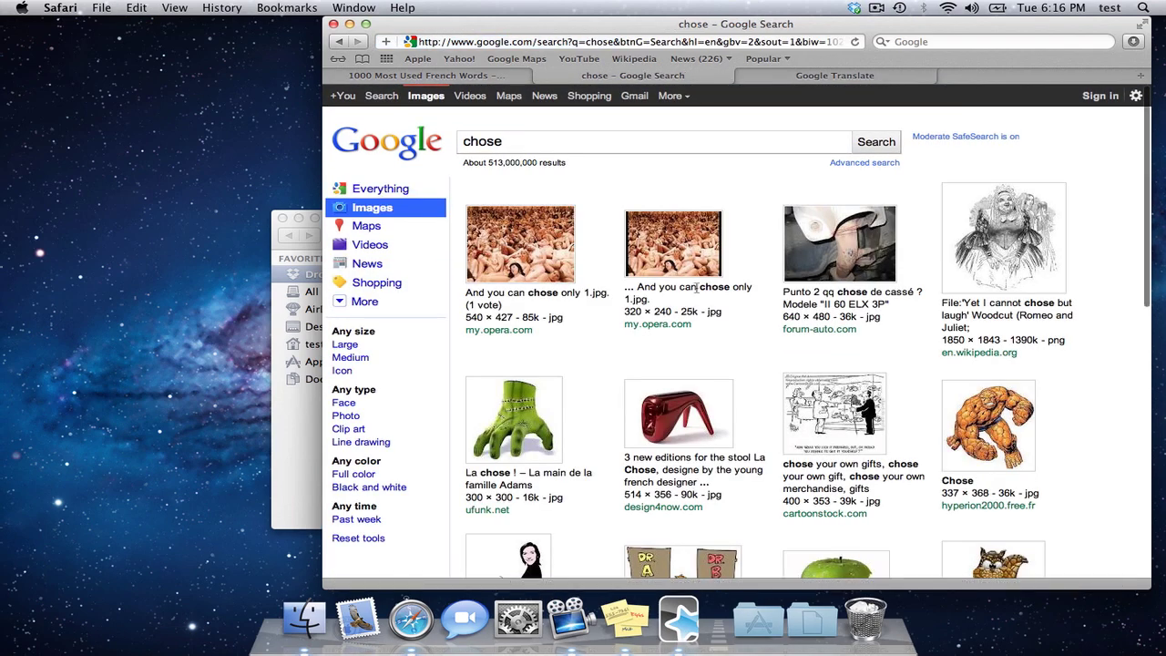
scroll(736, 331, down, 5)
scroll(557, 132, down, 5)
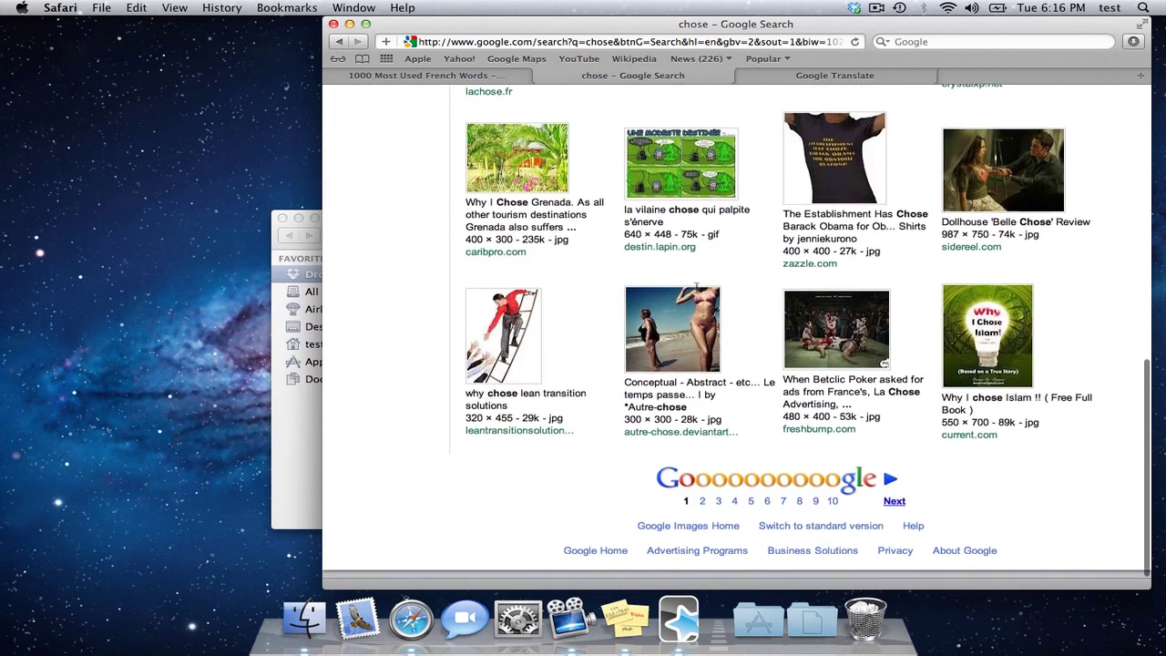
scroll(558, 131, up, 10)
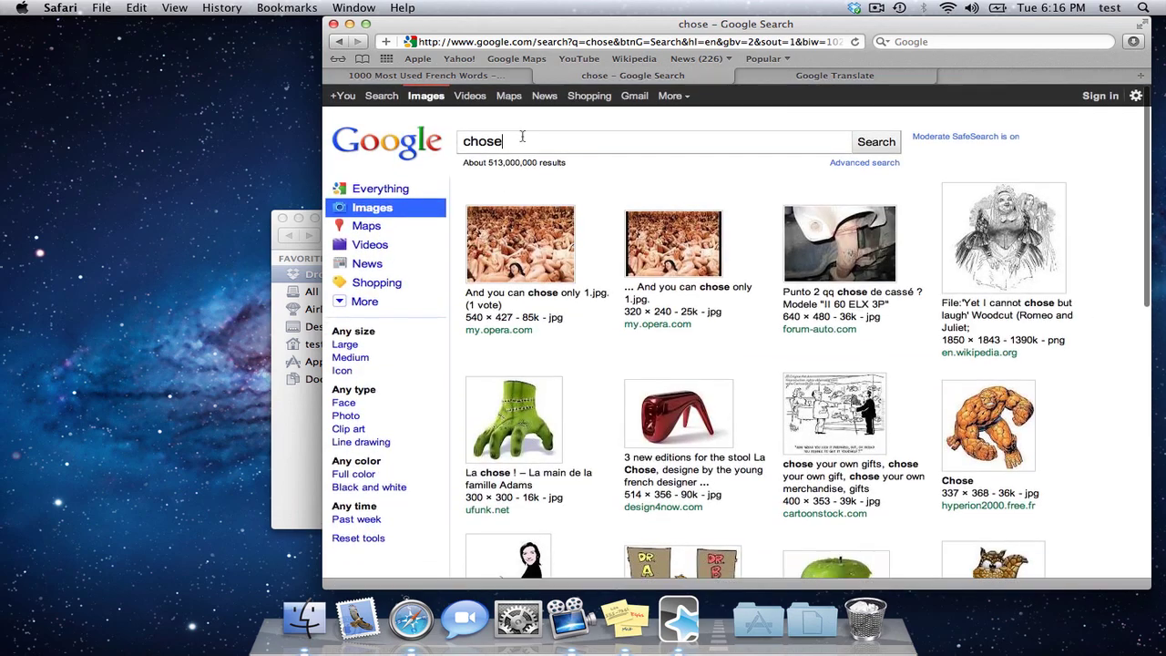
Step: Search Google Images for the plural "choses" and look through the pictures
text(s)
key(Return)
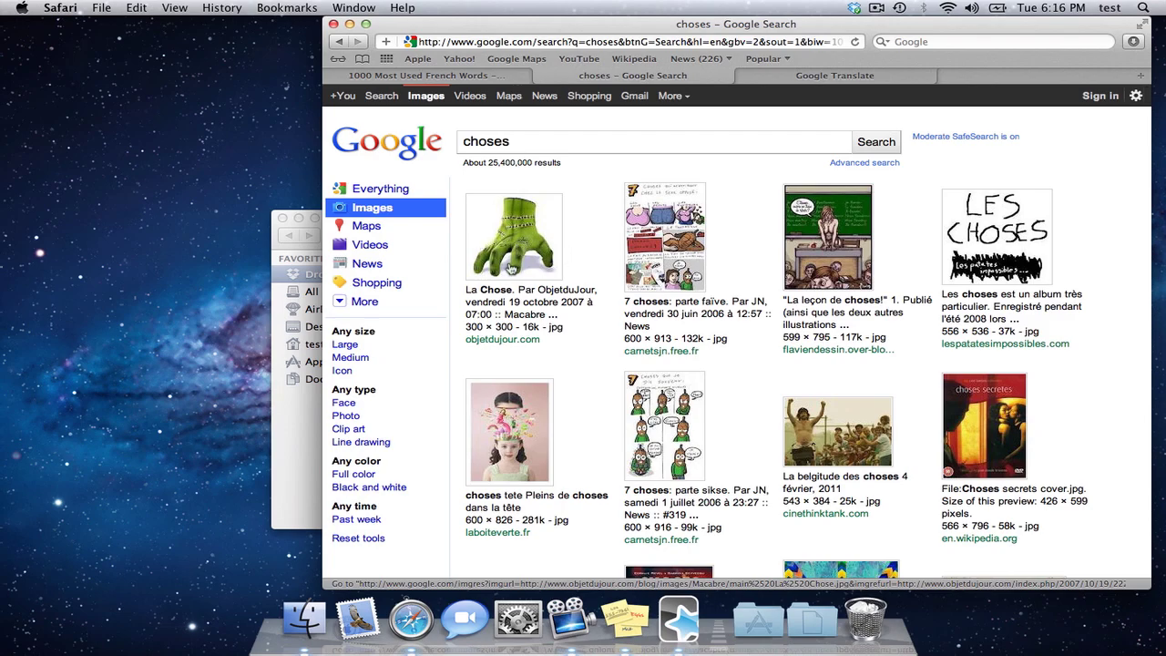
scroll(651, 387, down, 10)
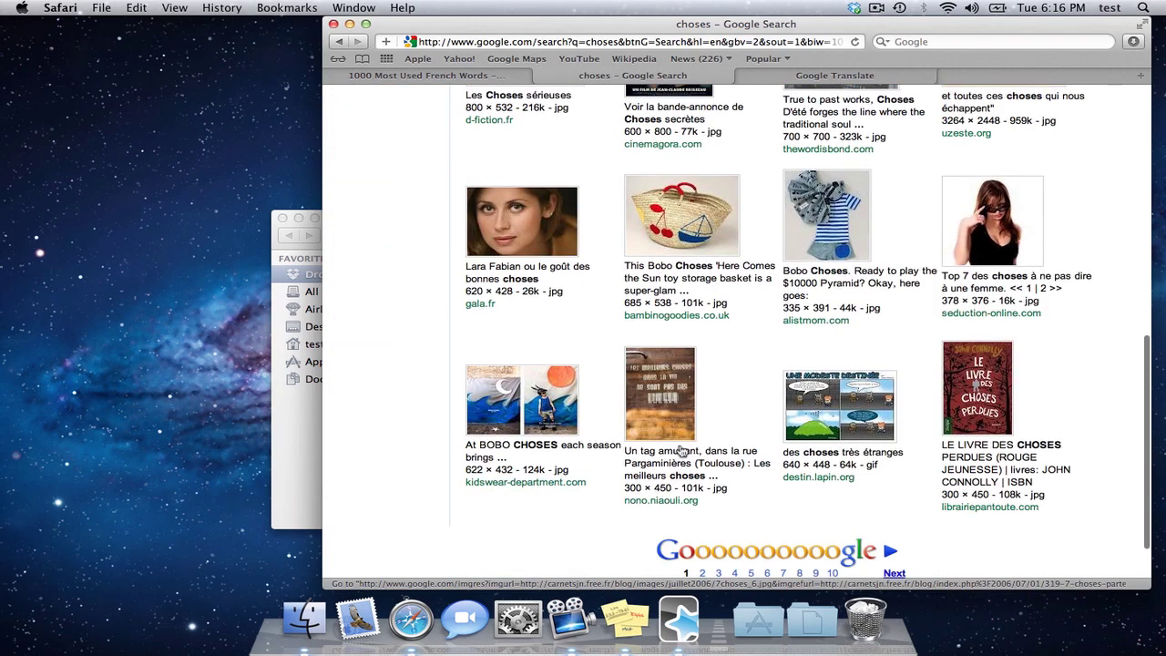
scroll(681, 452, up, 12)
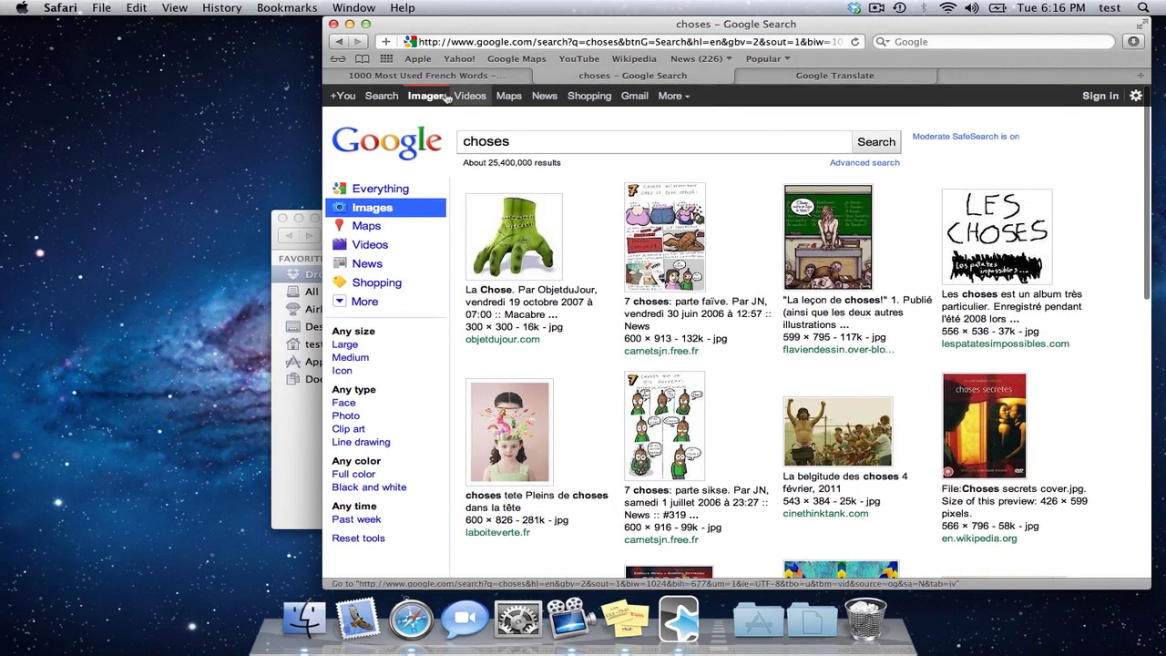
Step: Copy the verb "aimer" from the common French words list and search Google Images for it
click(412, 76)
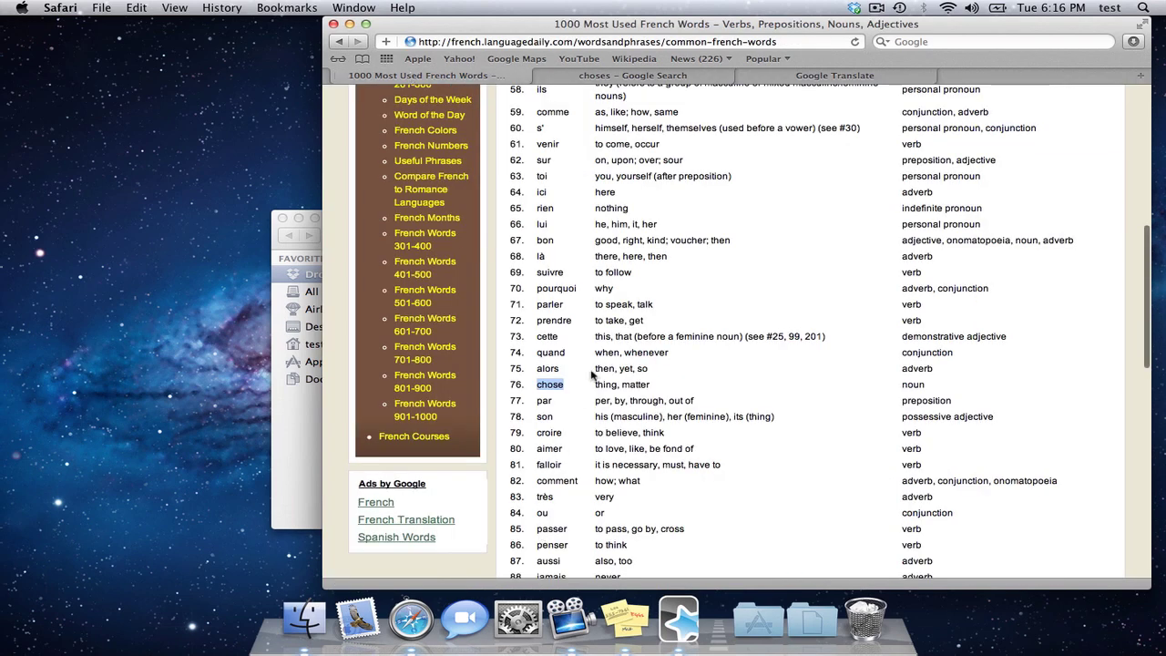
scroll(590, 373, down, 7)
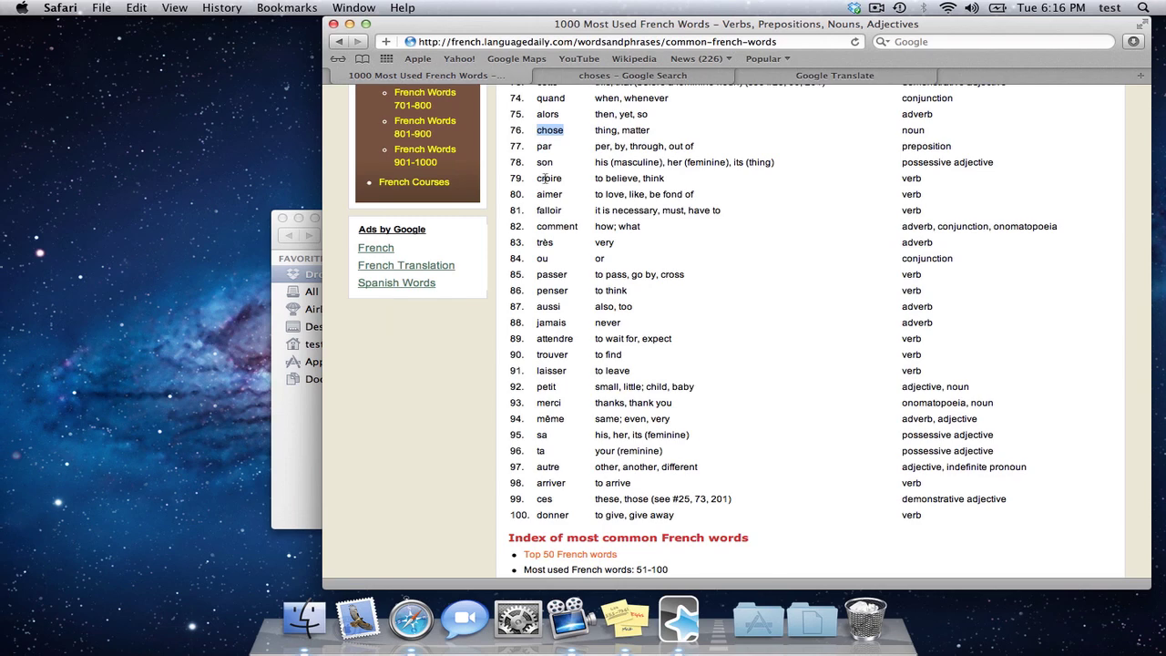
double_click(549, 194)
key(super+c)
click(620, 76)
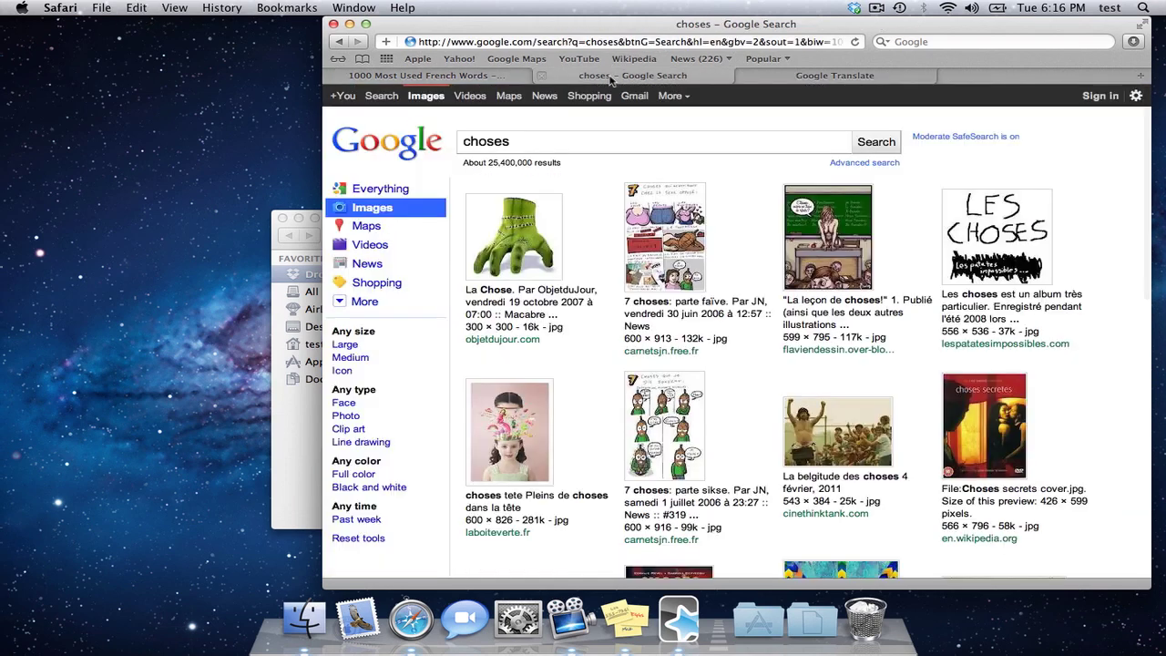
double_click(528, 141)
key(super+v)
key(Return)
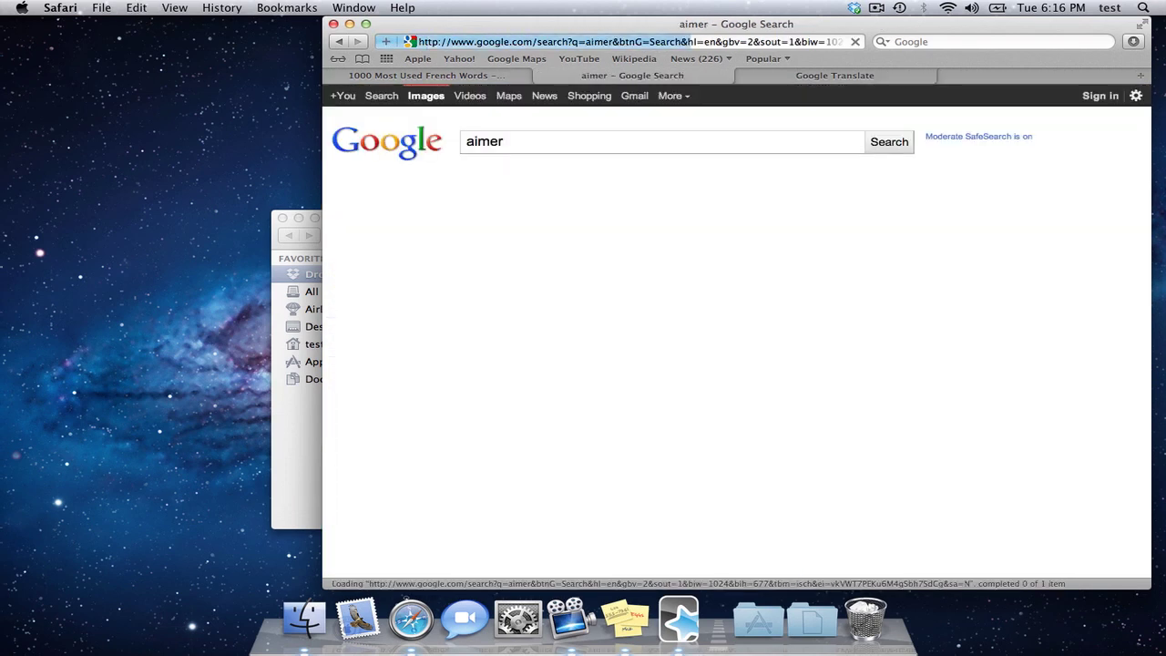
Step: Place the picture of two ladybugs with a heart balloon on the Front of the Anki item and enter "aimer" as the Back
scroll(768, 290, down, 10)
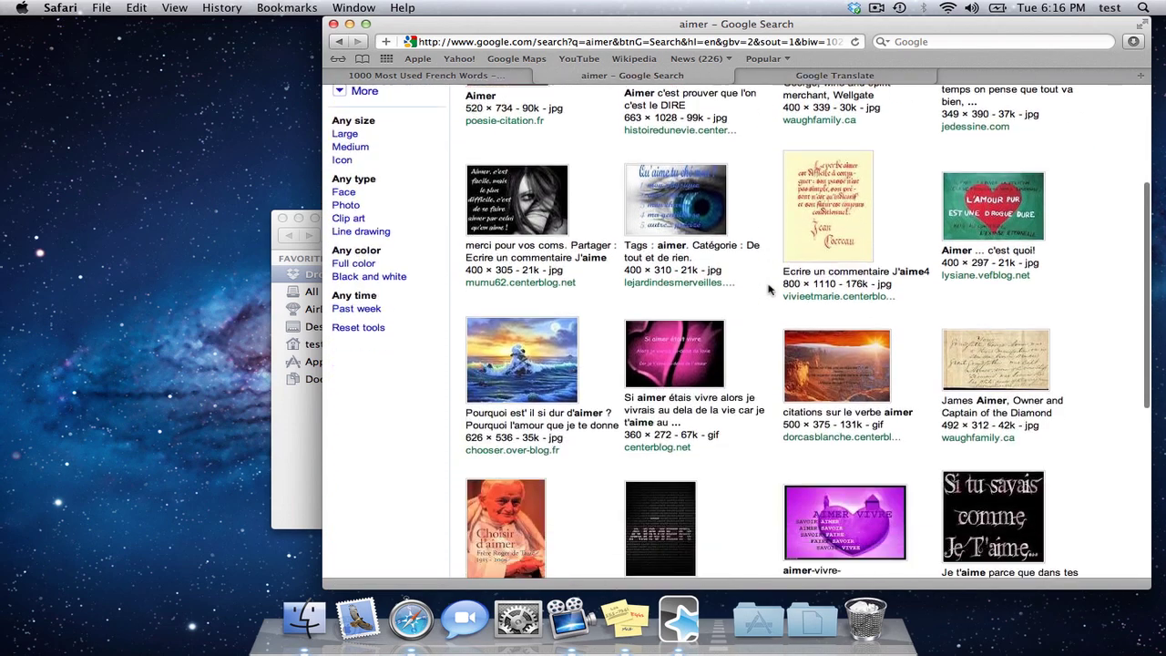
scroll(768, 289, down, 4)
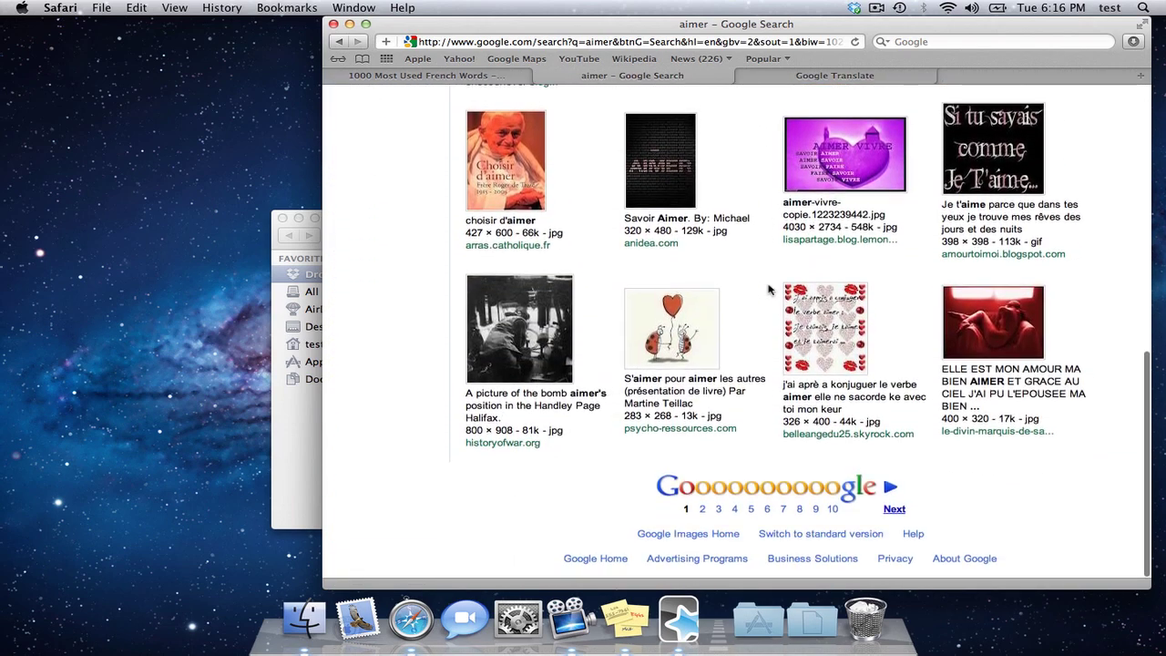
drag(653, 348, 762, 157)
key(super+Tab)
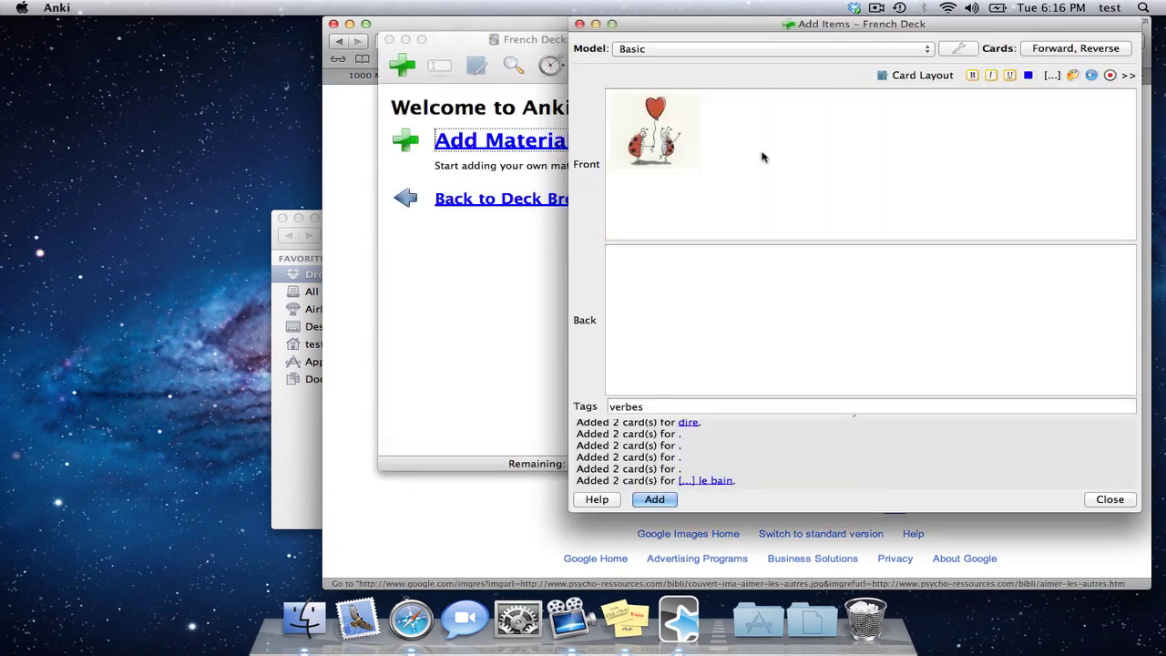
click(761, 298)
text(aimer)
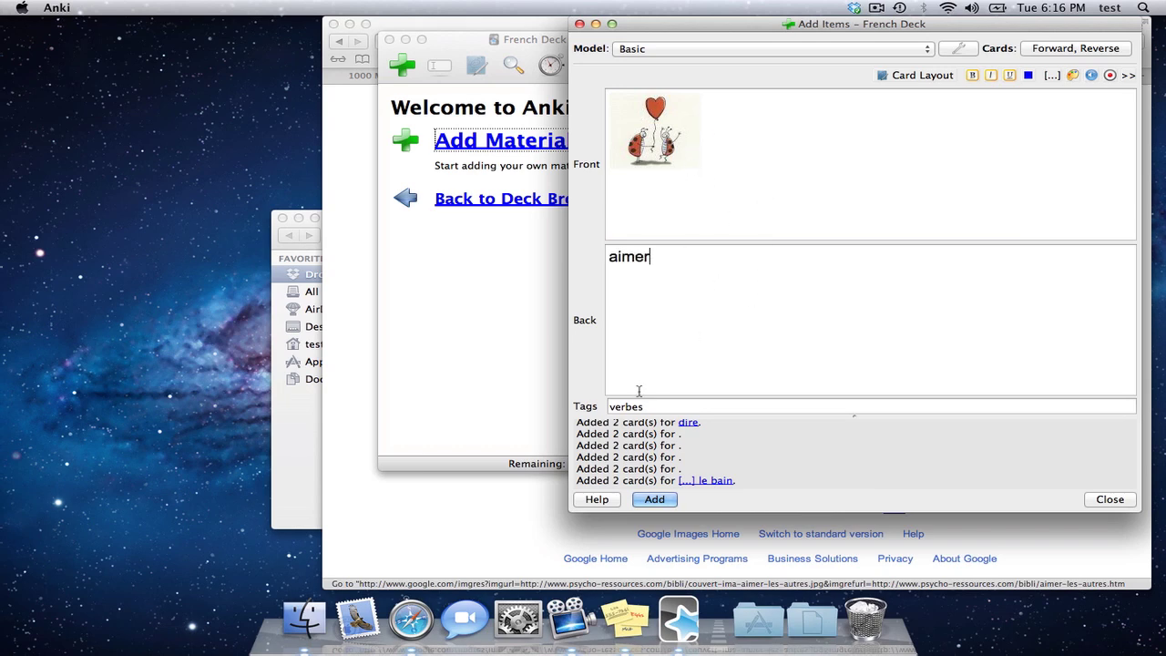
Step: Add the "aimer" item to the deck and copy the adjective "petit" from the common French words list in the browser
key(super+Return)
key(super+Tab)
click(394, 76)
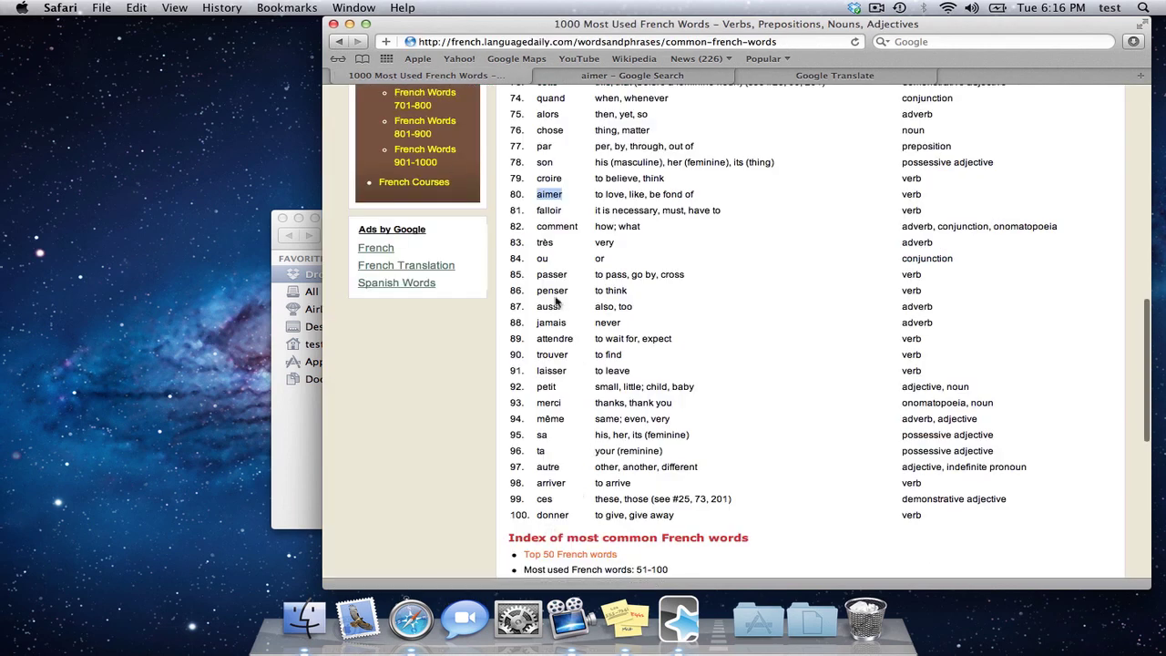
double_click(545, 385)
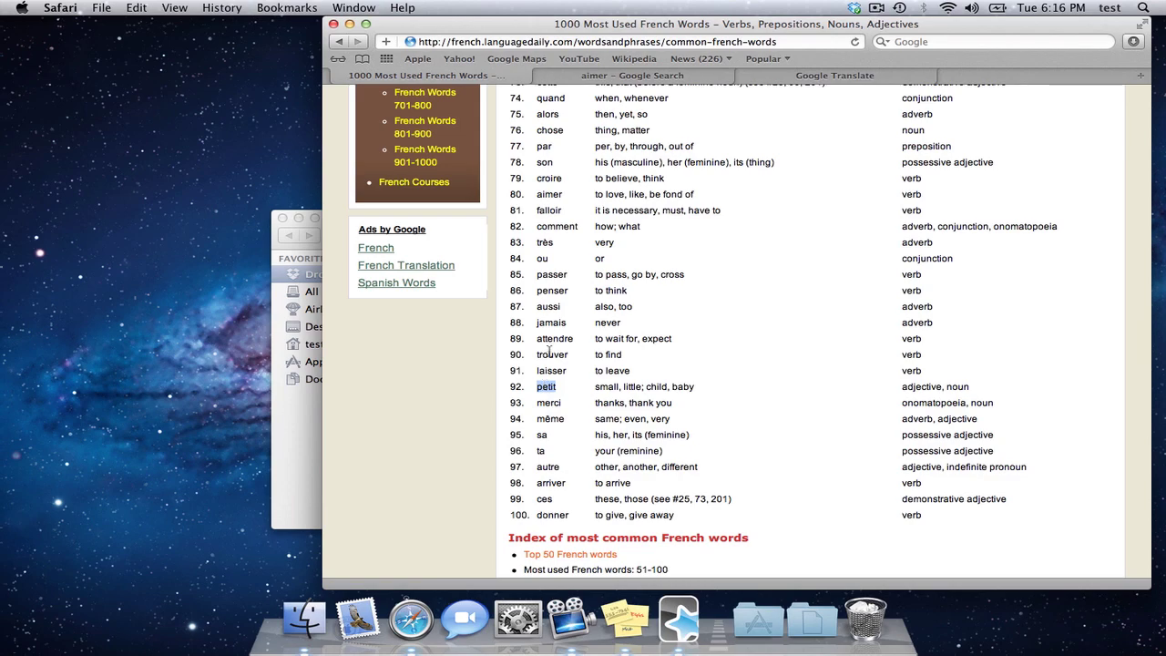
Step: Search Google Images for "petit" and look through the pictures
click(597, 76)
click(670, 570)
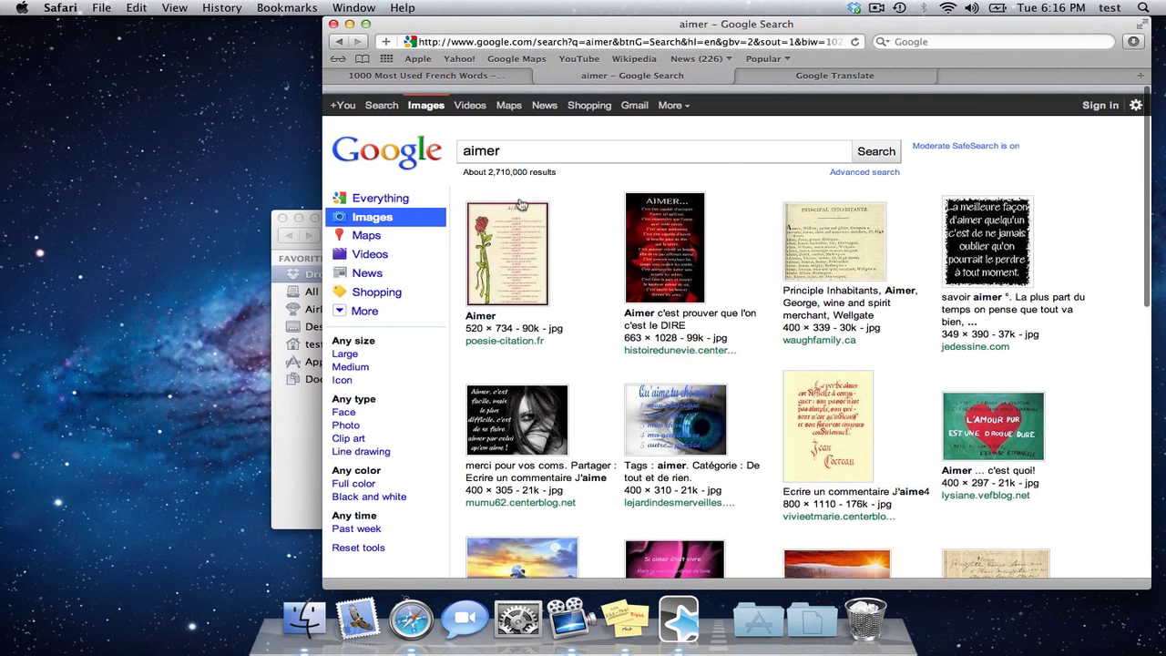
key(super+a)
key(super+v)
key(Return)
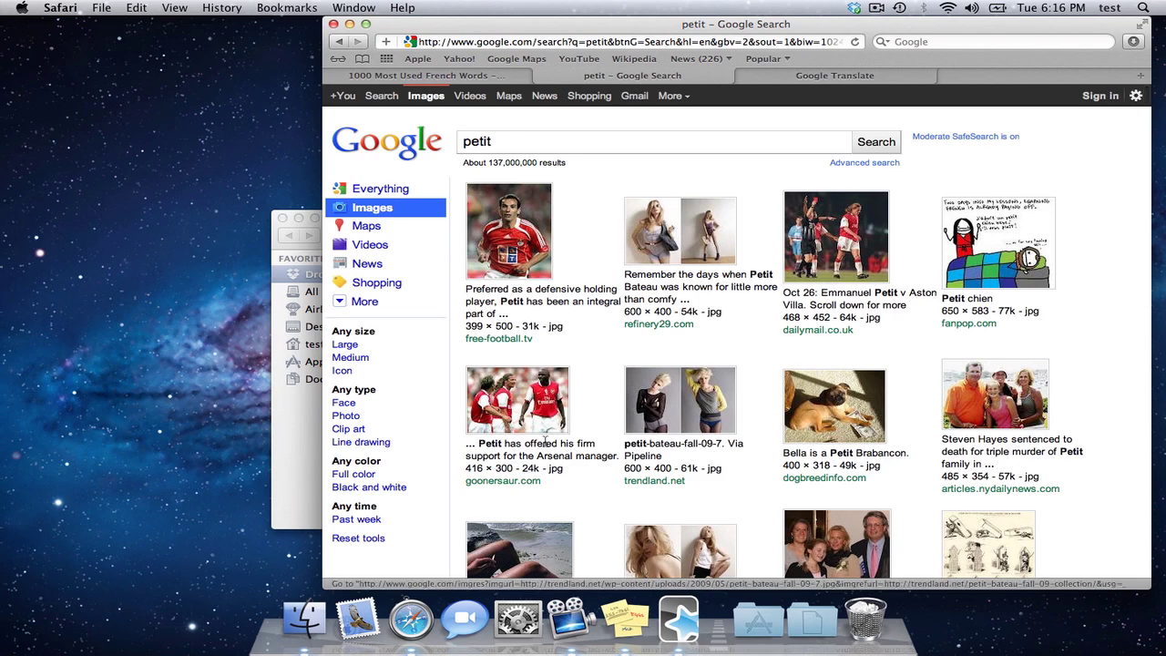
scroll(801, 343, down, 10)
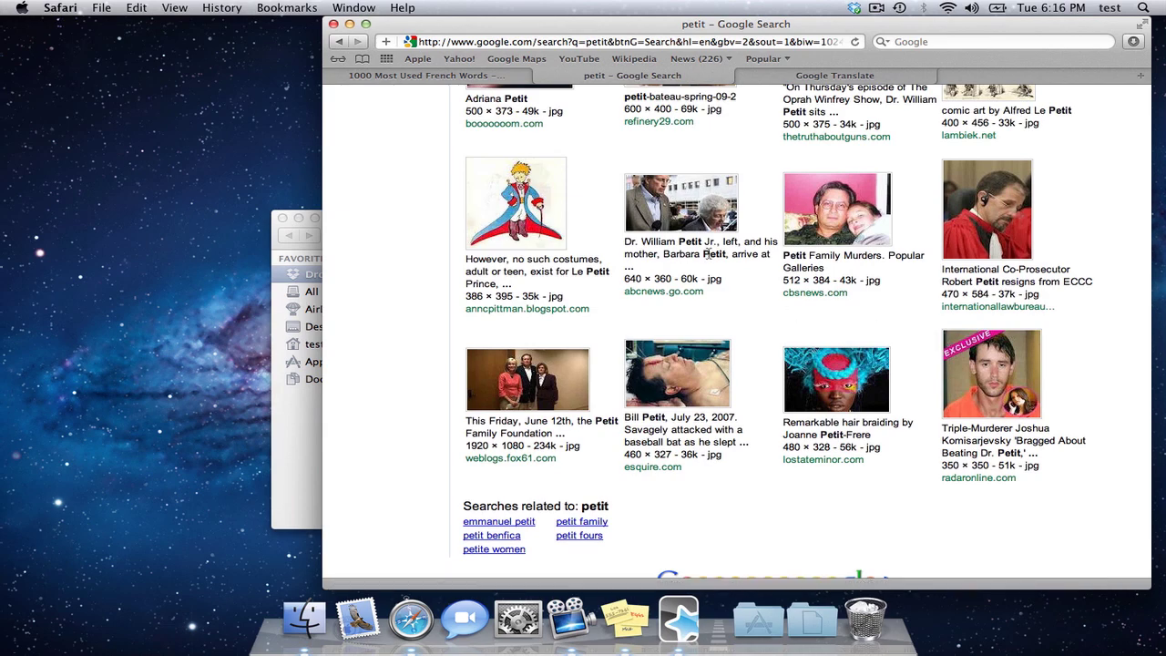
scroll(638, 274, up, 10)
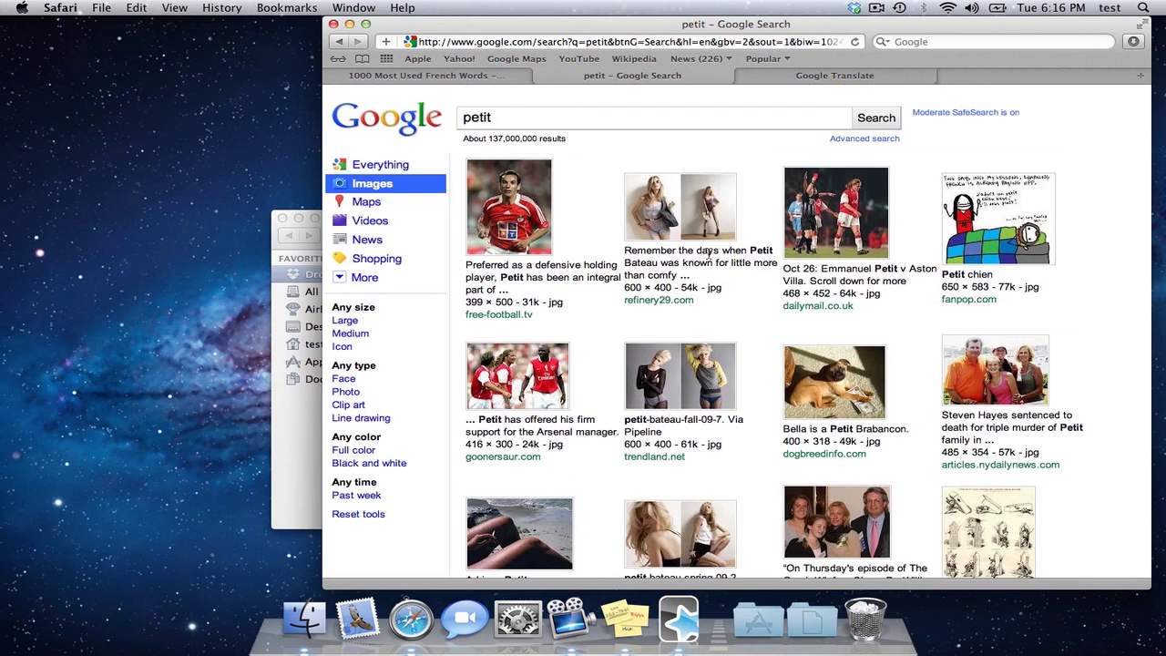
Step: Search Google Images for the English word "small" instead
double_click(518, 109)
text(small)
key(Return)
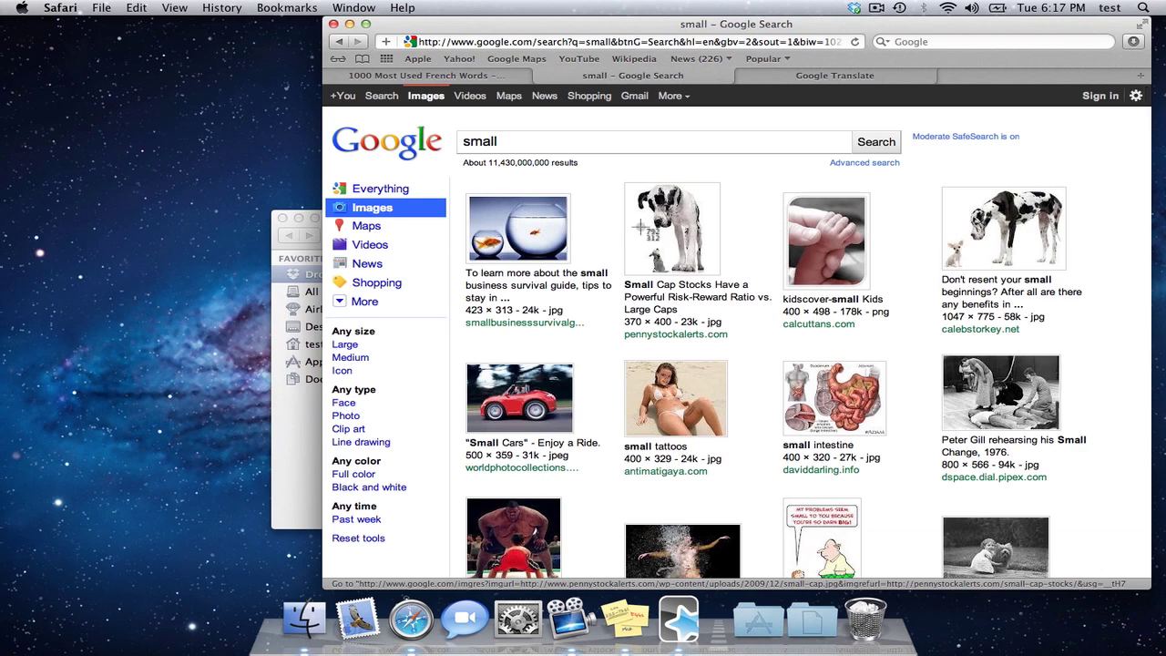
Step: Capture the small animal beside the large spotted dog's legs and paste the picture on the Front of the Anki item
drag(625, 215, 683, 277)
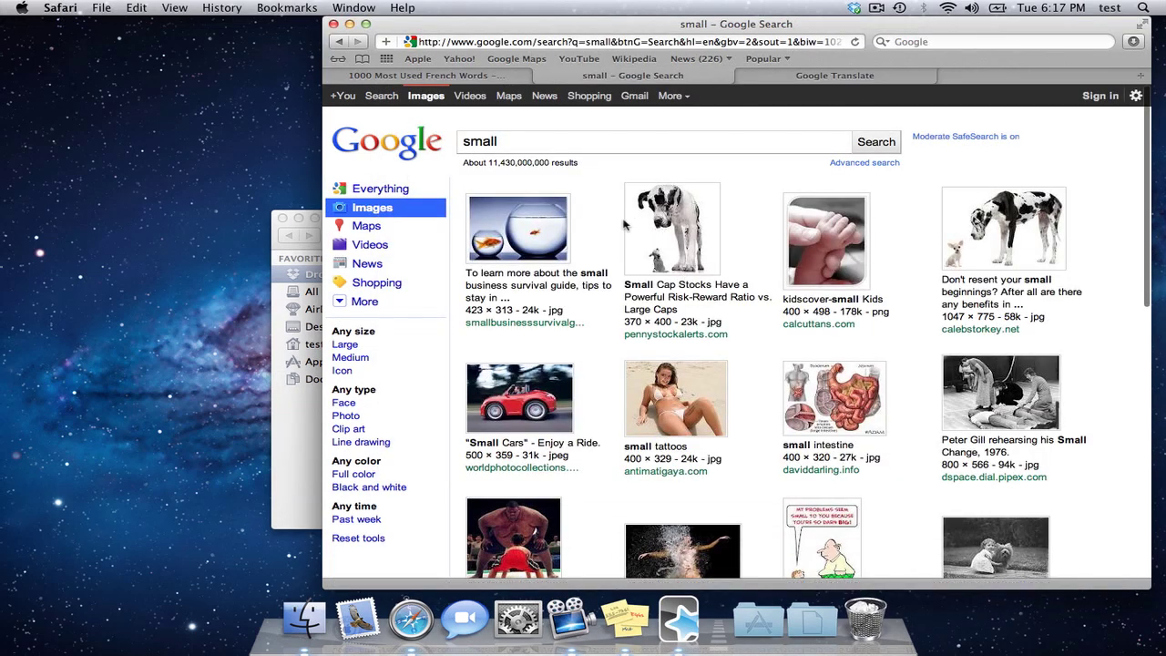
key(super+Tab)
key(super+v)
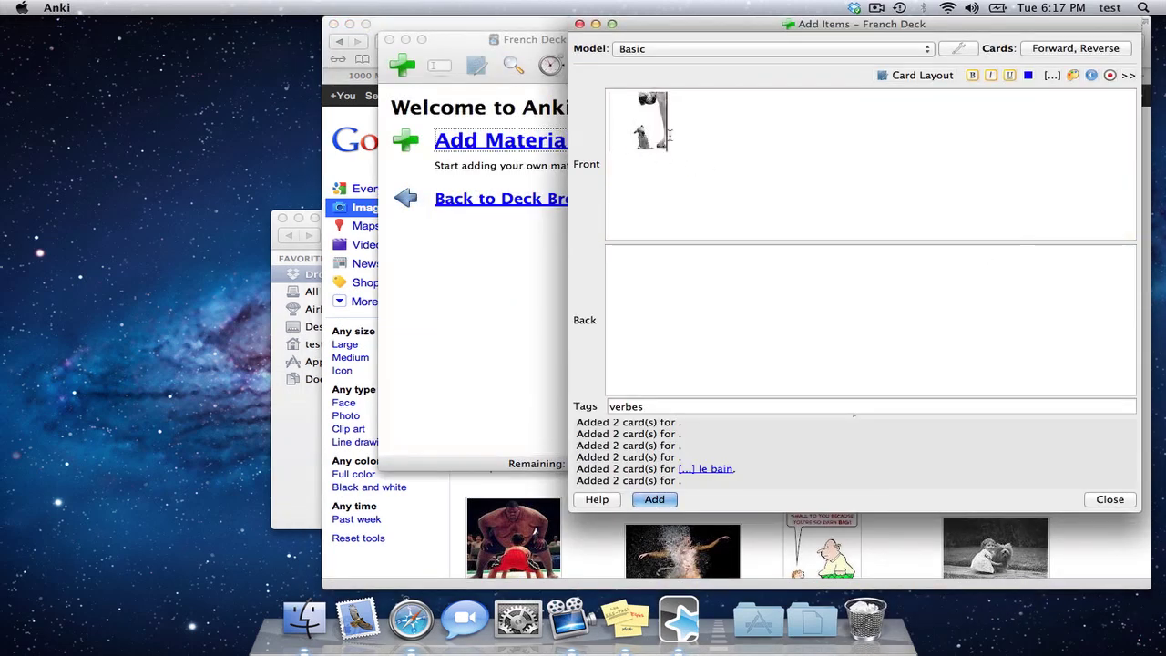
Step: Copy the verb "donner" from the common French words list in the browser and search Google Images for it
key(super+Tab)
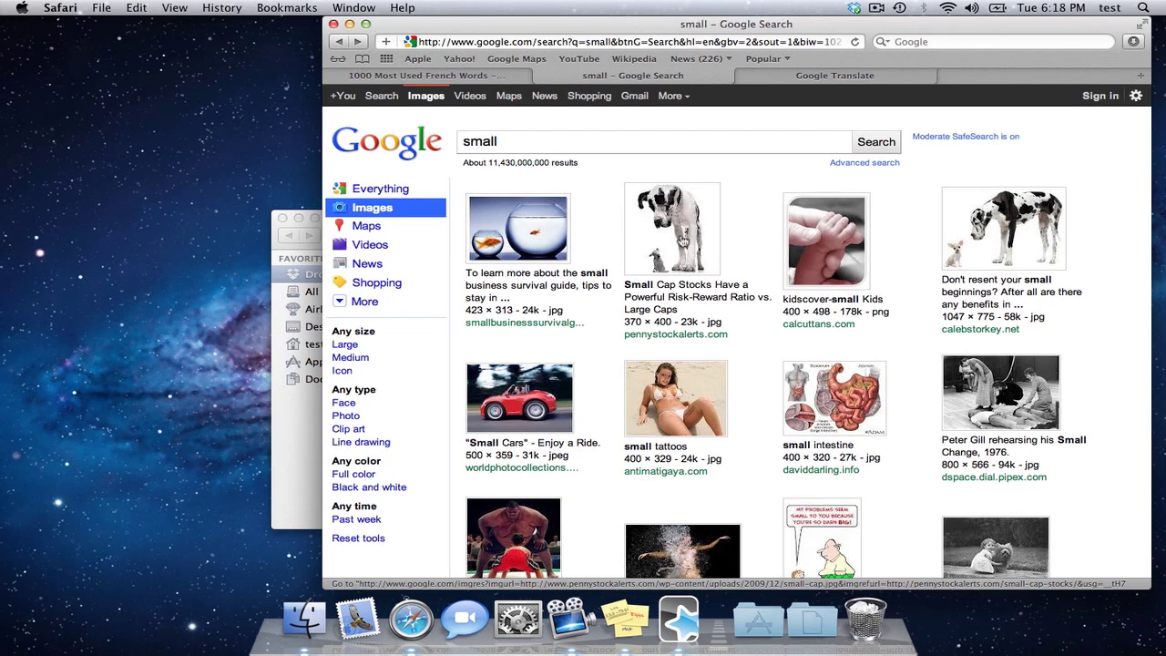
click(433, 76)
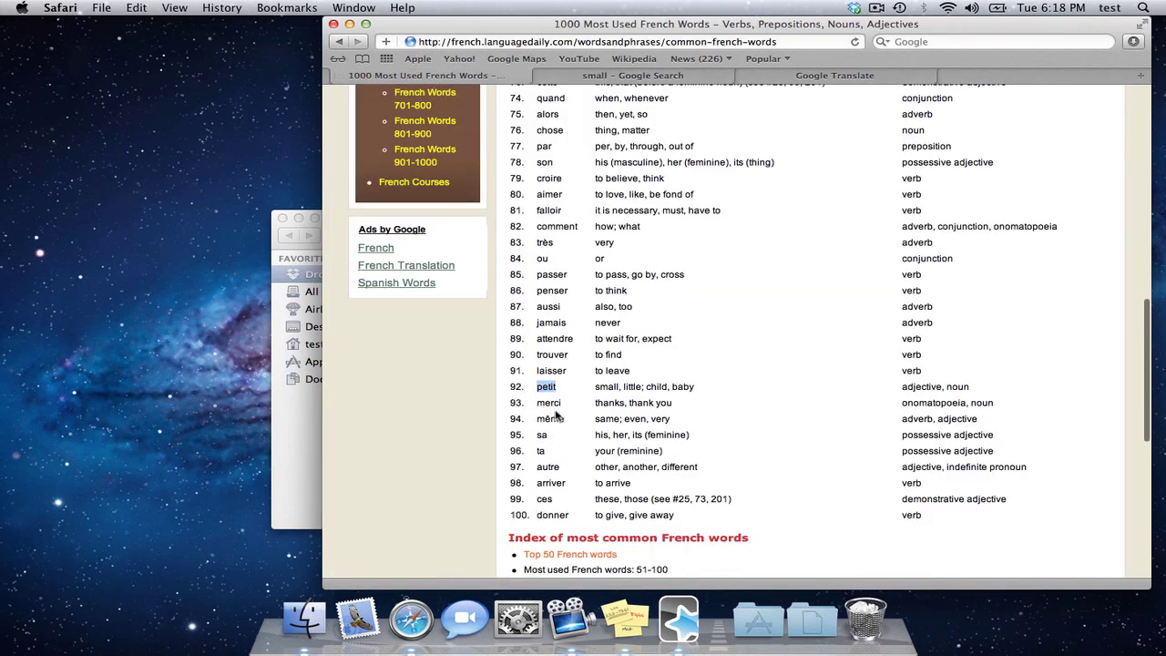
scroll(565, 469, down, 3)
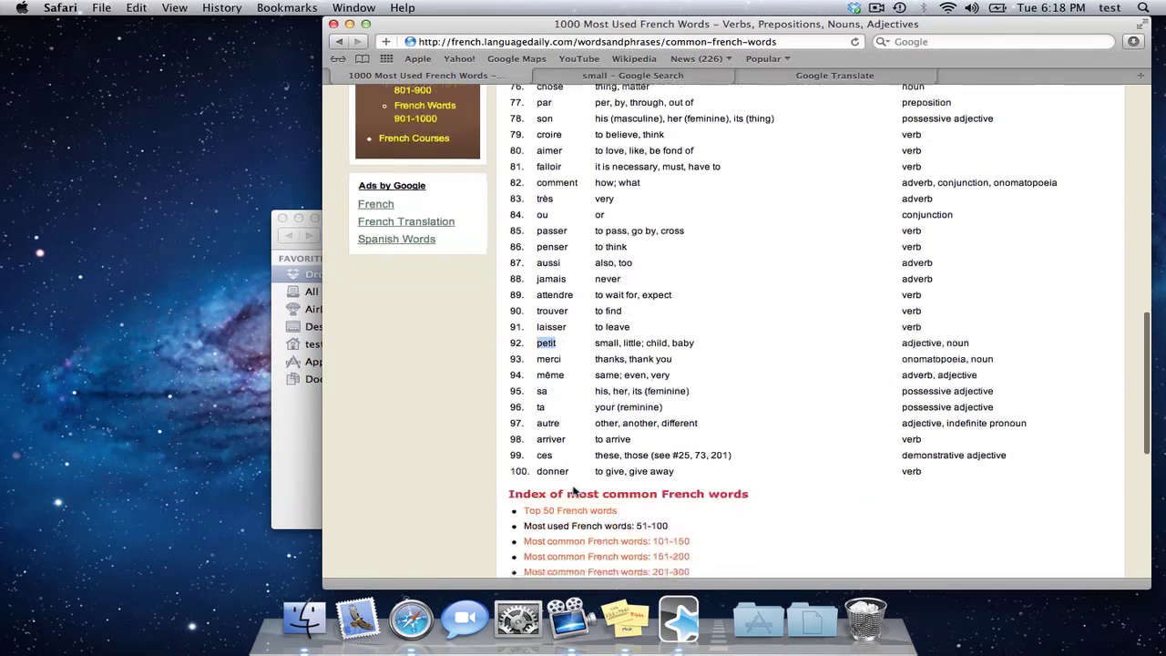
double_click(552, 428)
key(super+c)
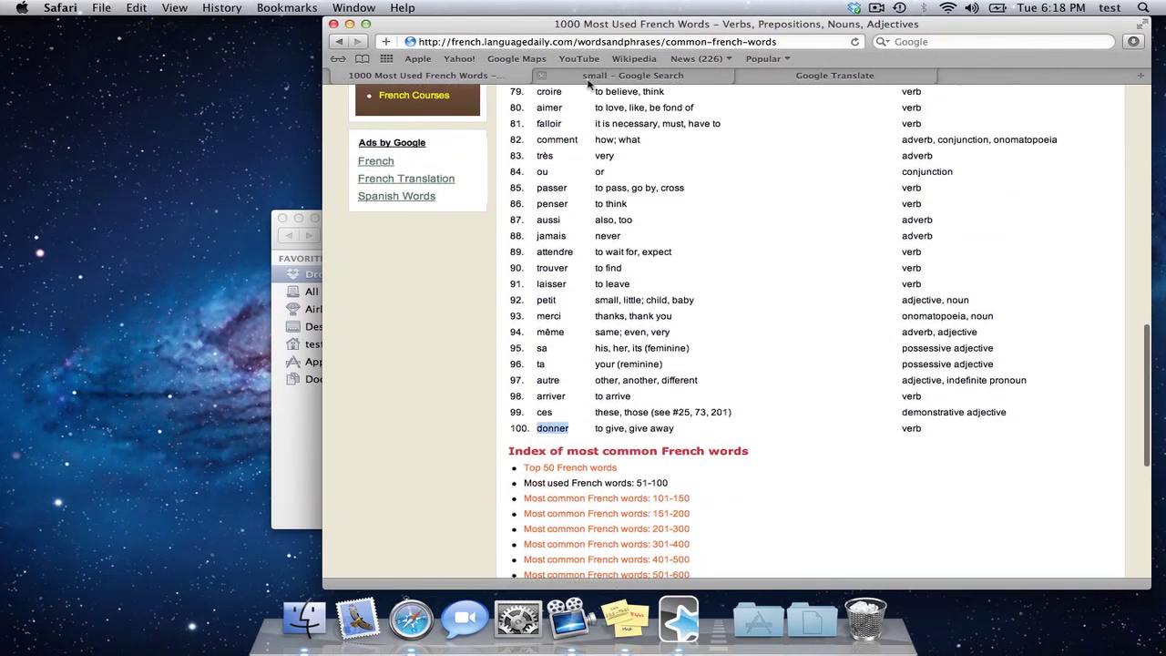
click(588, 76)
key(super+a)
key(super+v)
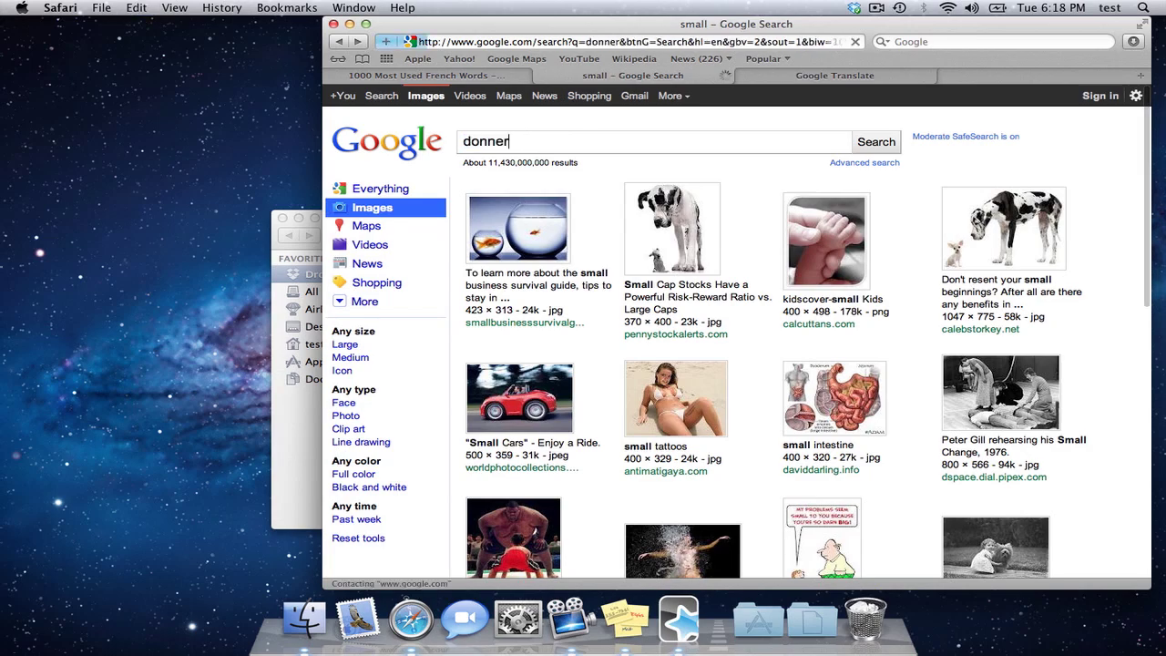
Step: Look through the first two pages of "donner" pictures for one that shows giving
scroll(640, 339, down, 5)
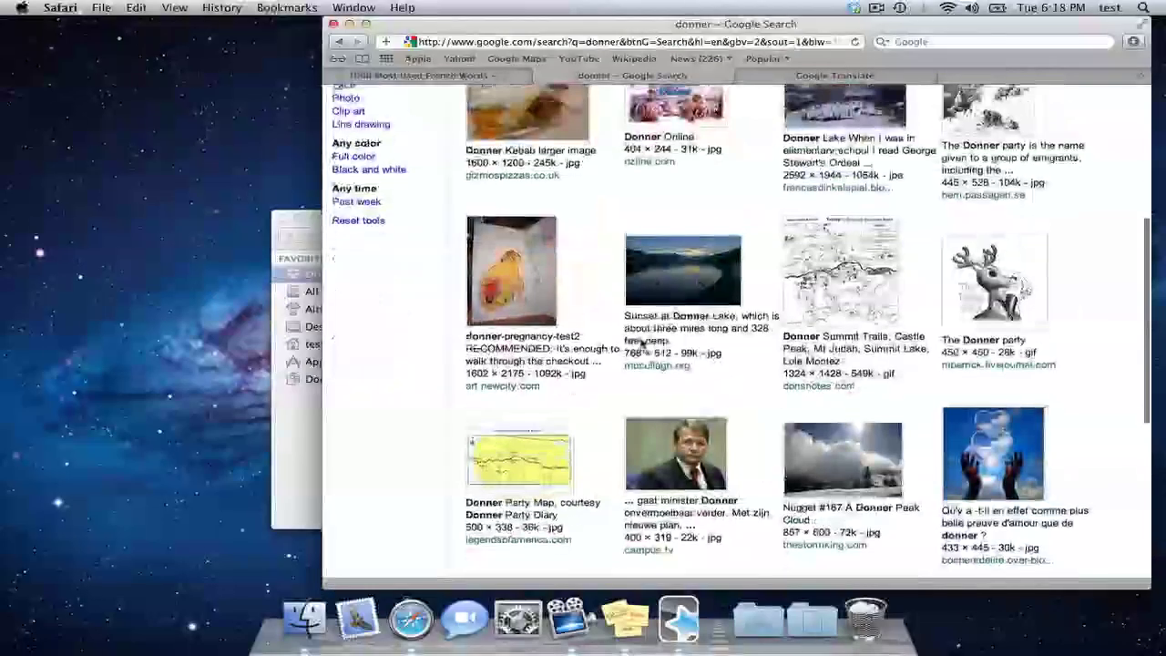
scroll(642, 341, down, 4)
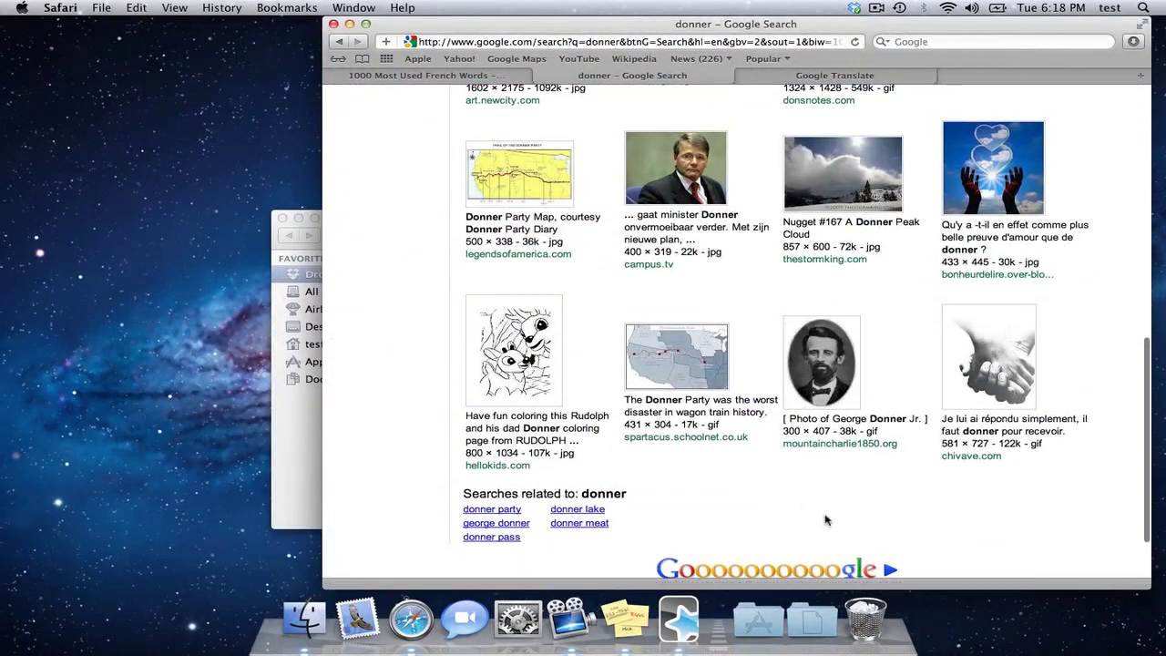
click(890, 567)
scroll(776, 347, down, 4)
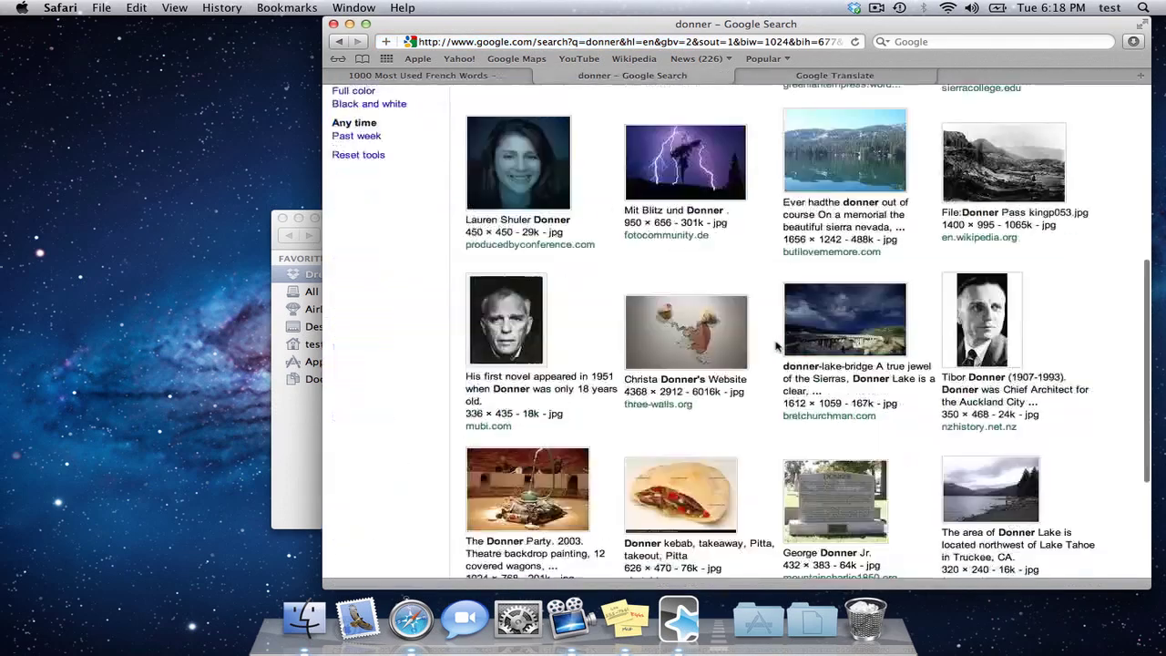
scroll(776, 346, down, 2)
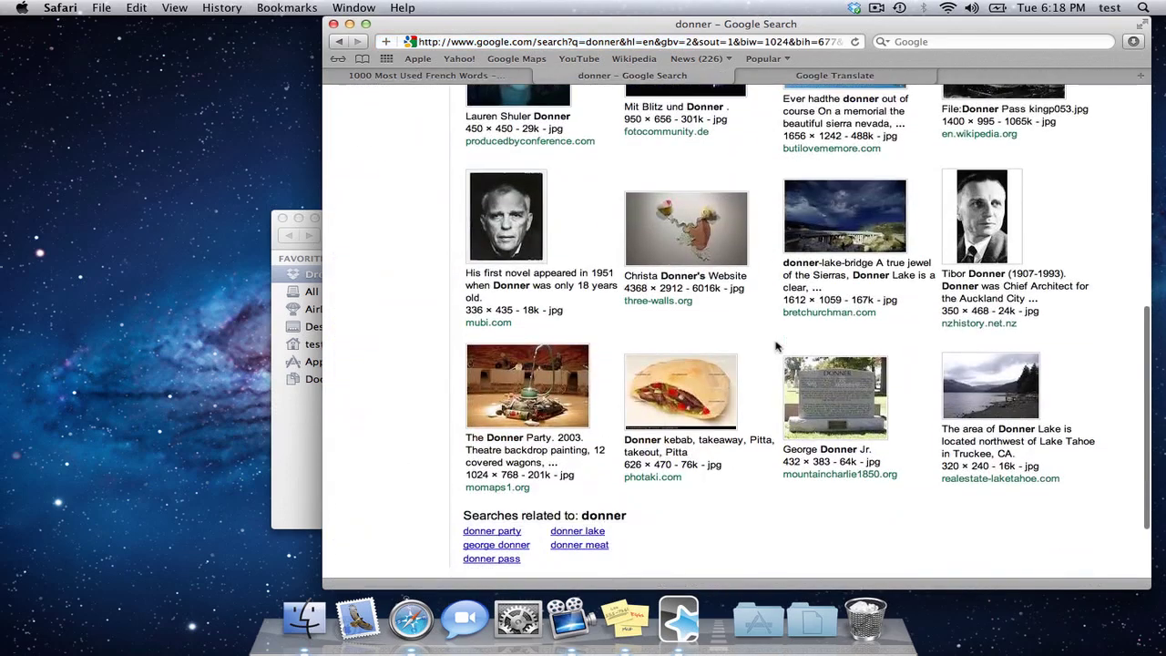
Step: Open the list of most common French words 101-150 and copy the noun "homme"
click(446, 75)
click(608, 499)
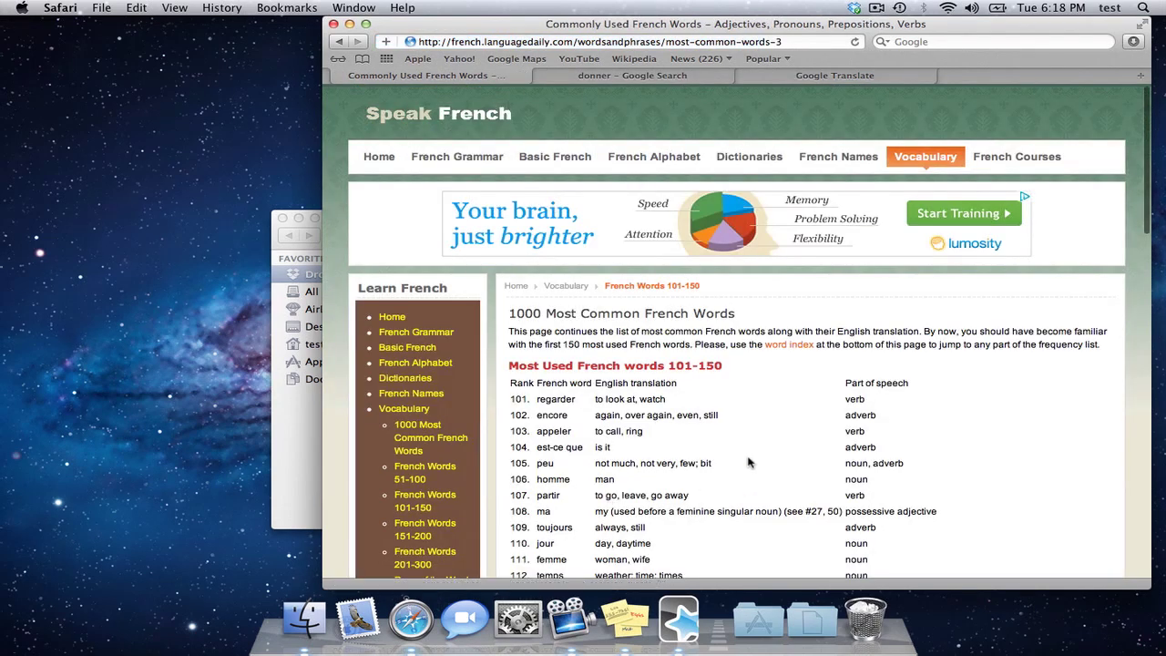
scroll(749, 463, down, 3)
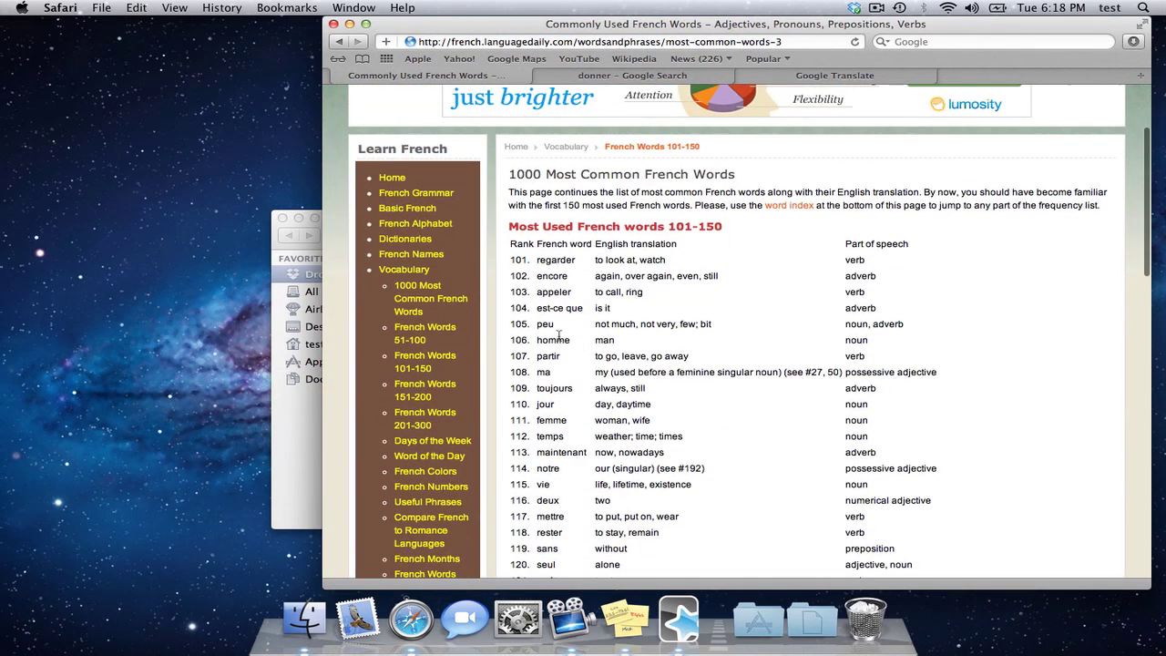
double_click(543, 339)
key(super+c)
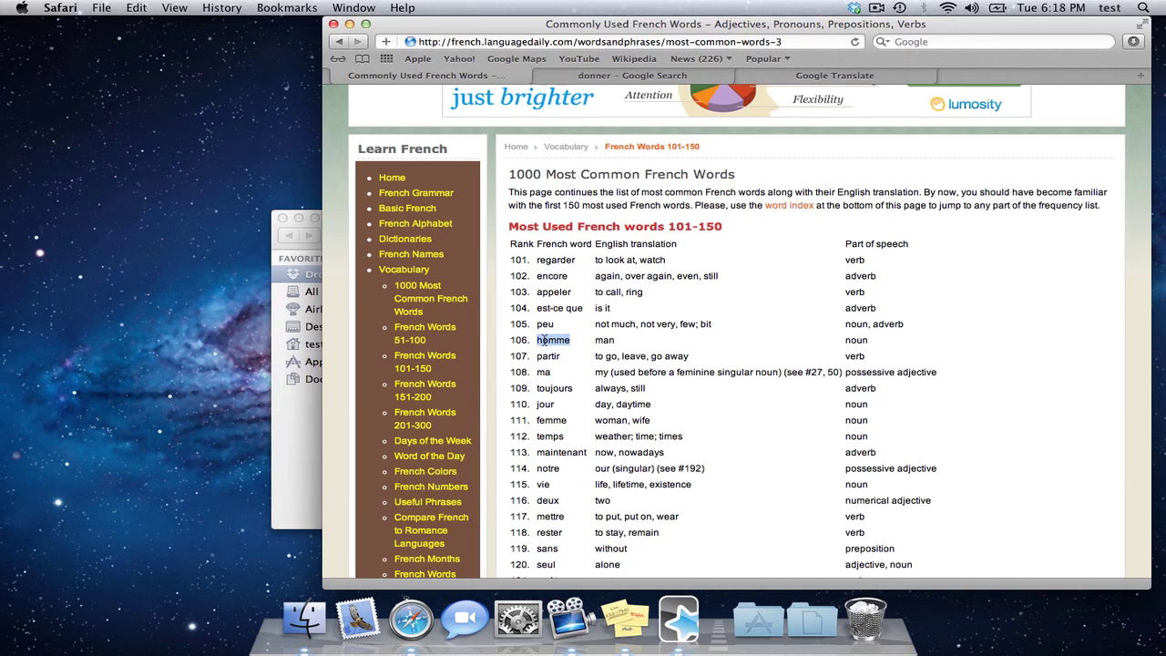
Step: Search Google Images for "homme" and look through the pictures
click(632, 76)
scroll(592, 264, up, 10)
double_click(528, 142)
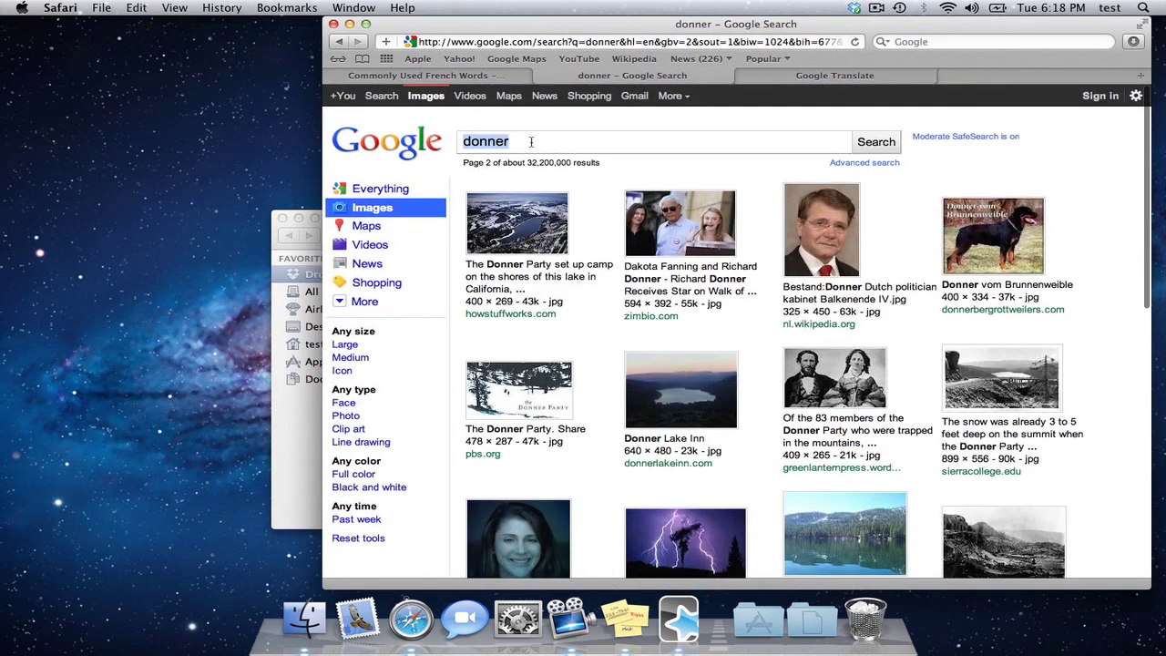
key(super+v)
key(Return)
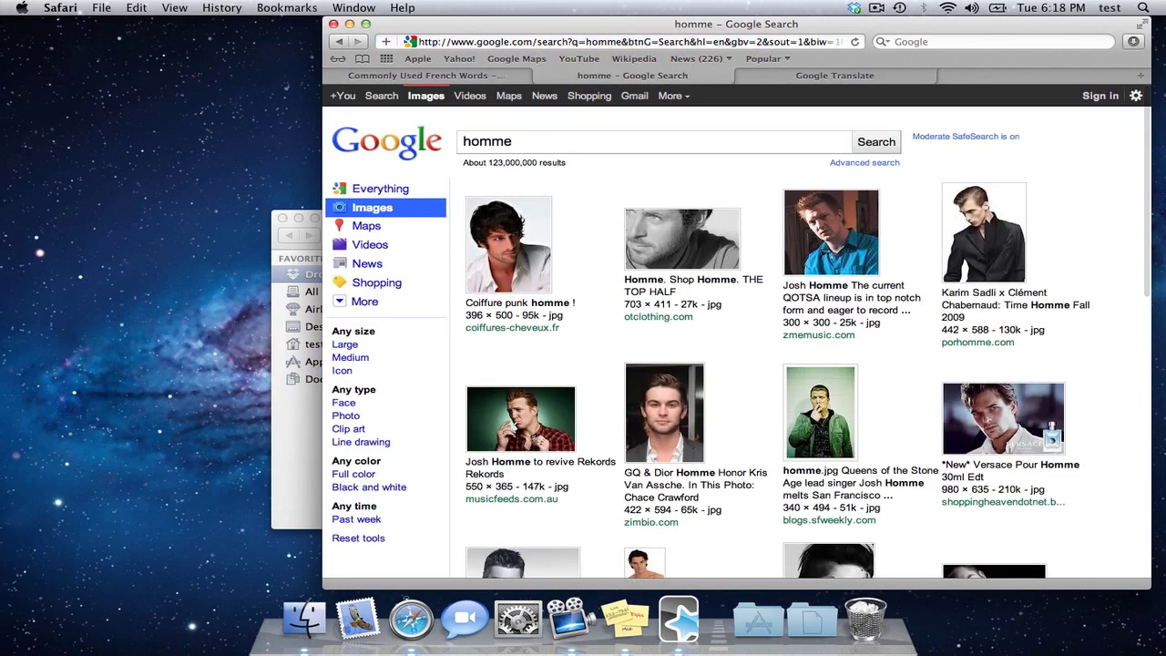
scroll(830, 232, down, 5)
scroll(797, 257, down, 3)
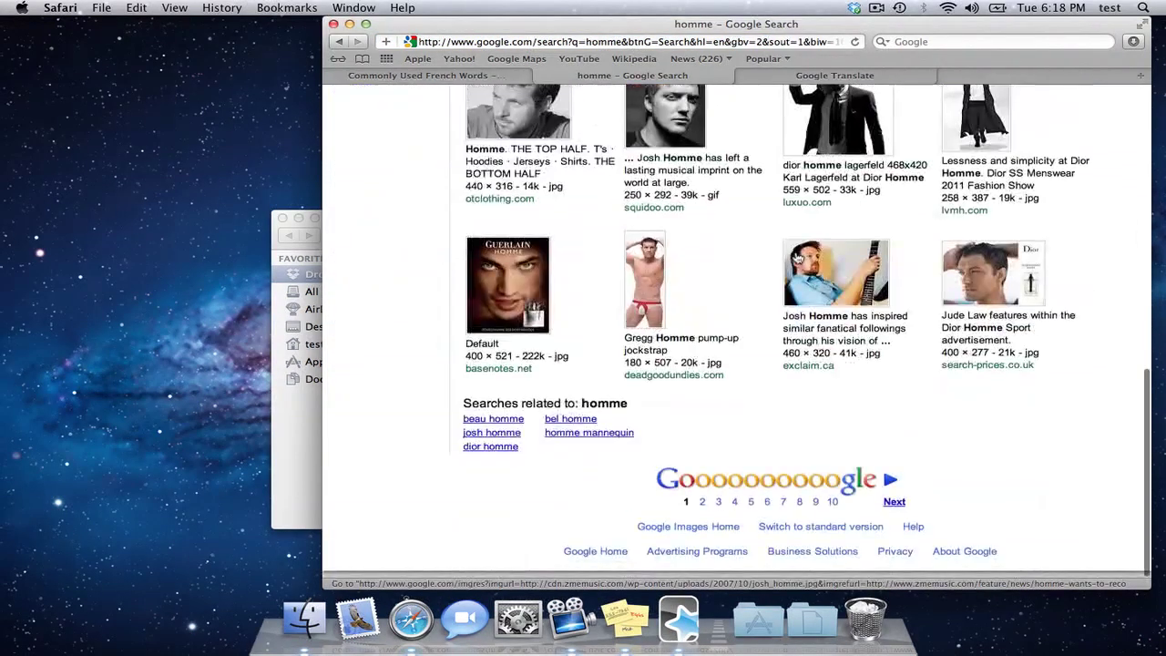
scroll(797, 258, up, 7)
scroll(795, 258, up, 2)
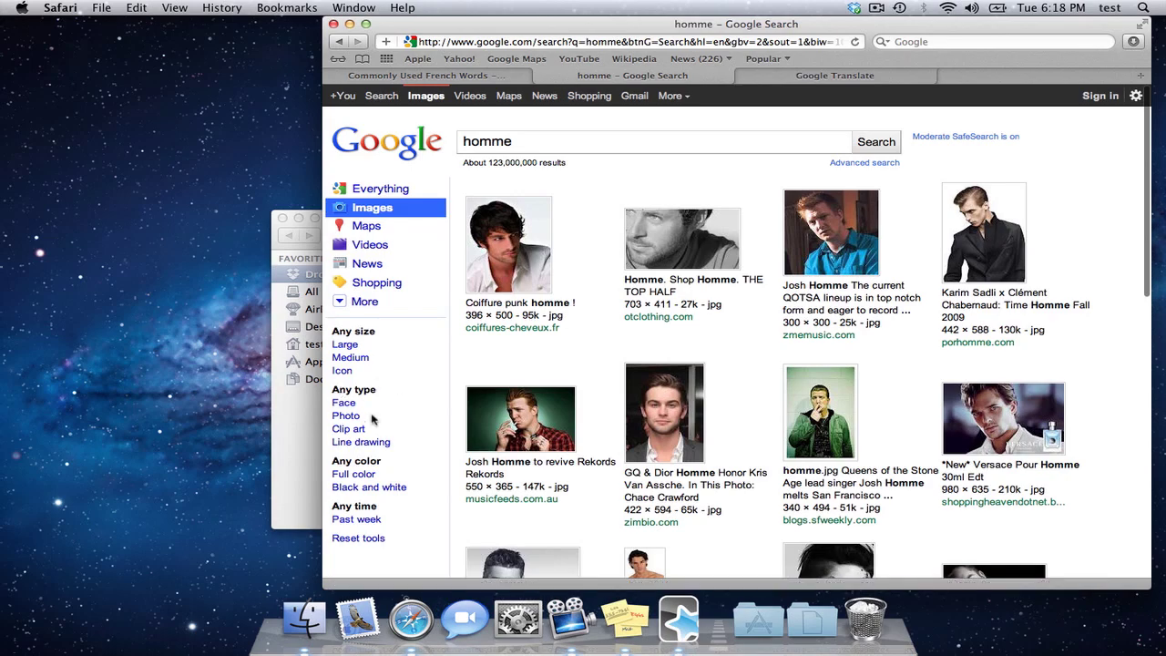
Step: Limit the "homme" results to line drawings and look through them
click(371, 443)
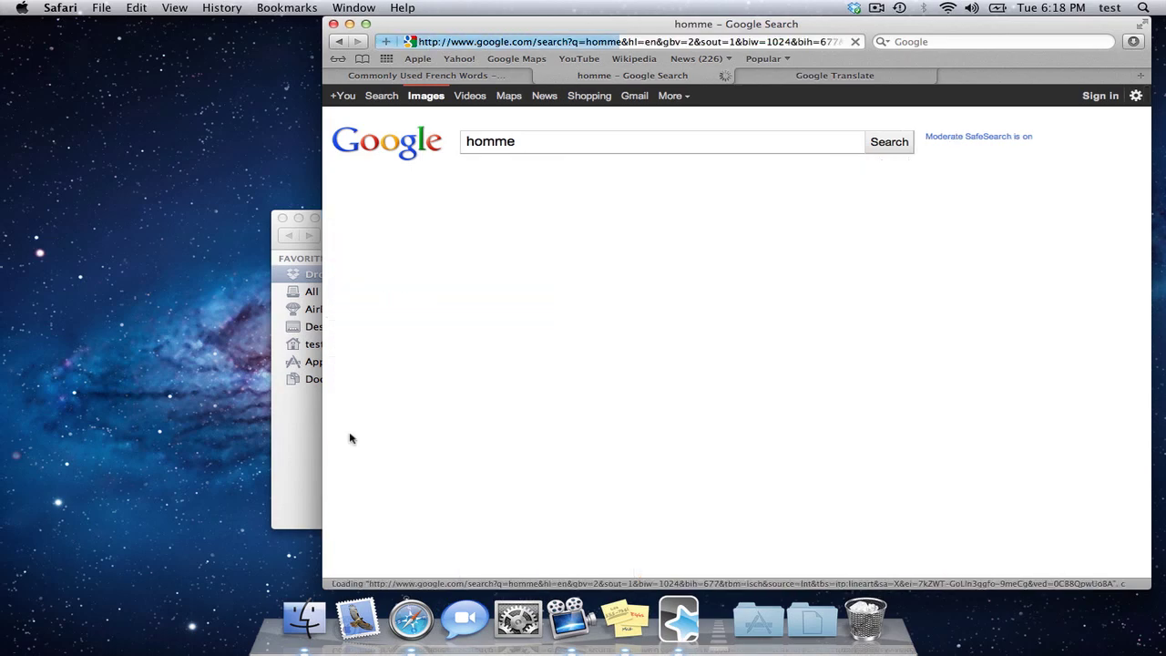
scroll(848, 343, down, 15)
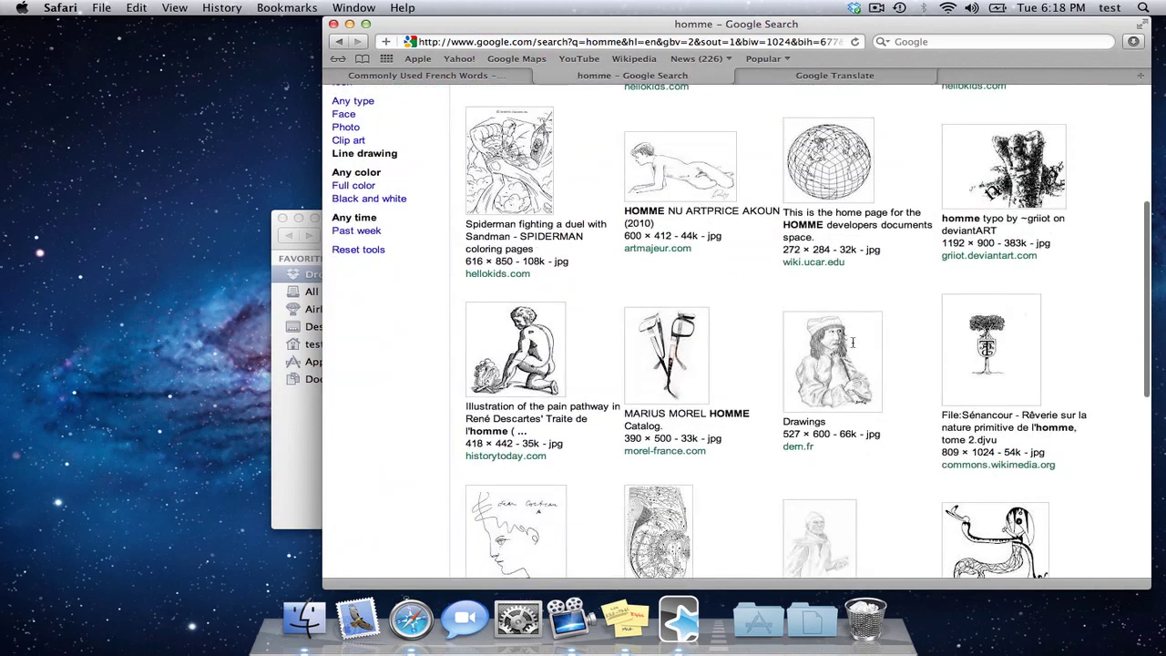
scroll(848, 343, up, 15)
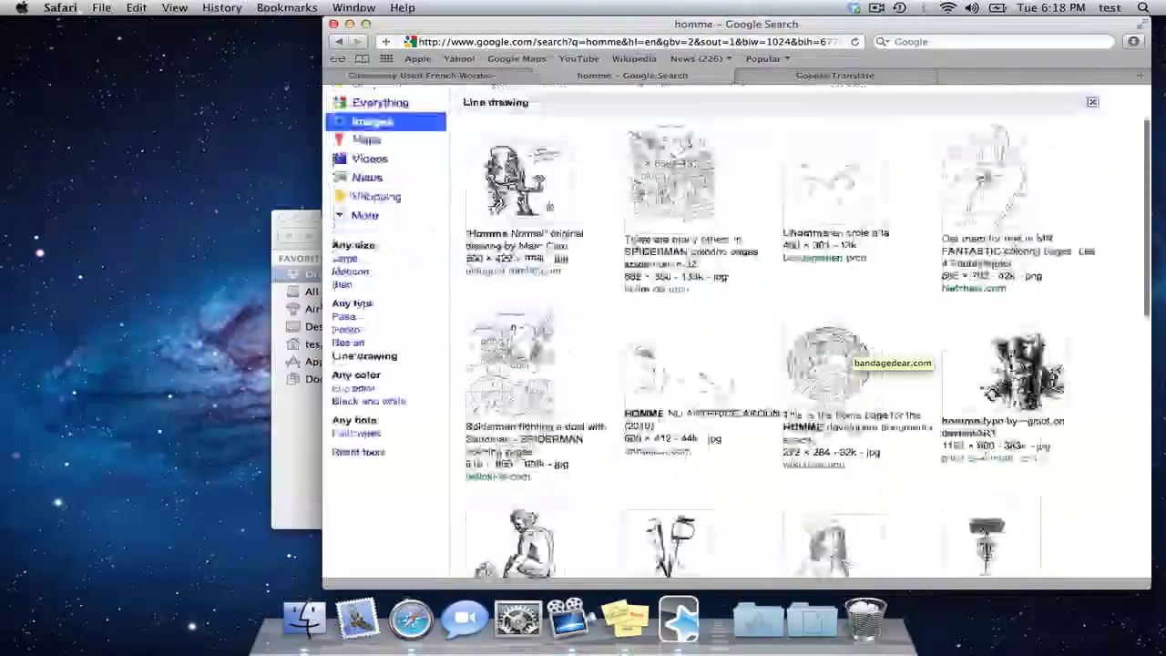
Step: Limit the "homme" results to clip art and take the male symbol picture for the next Anki item
click(339, 432)
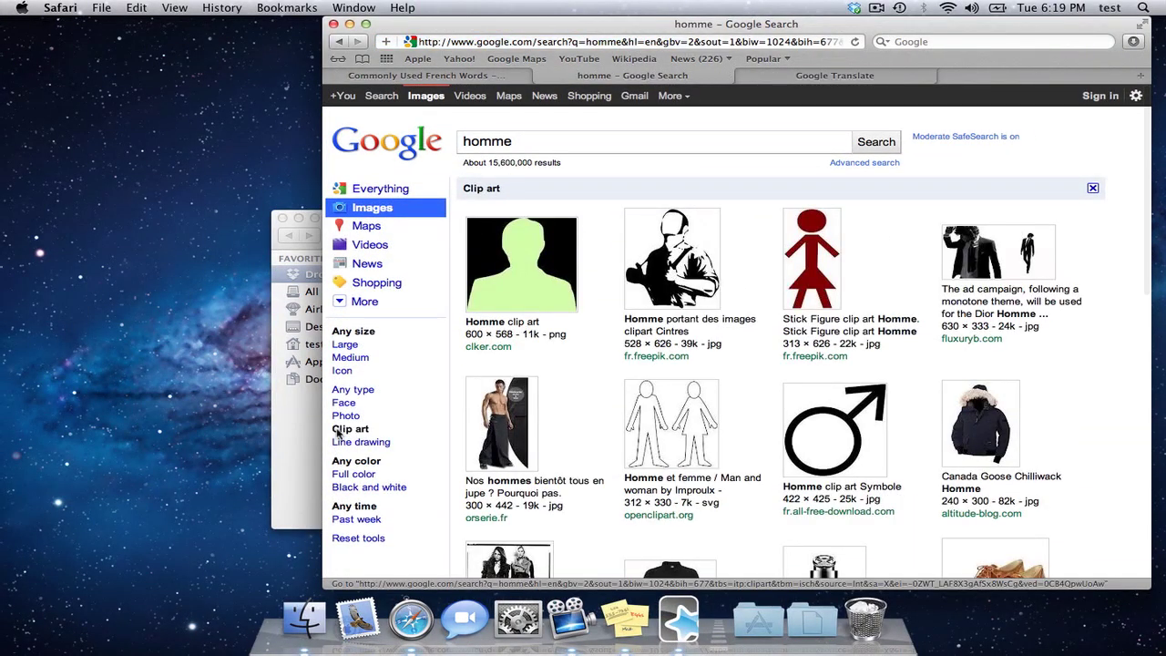
drag(792, 436, 483, 546)
Step: Enter "petit" as the Back of the small-animal item in Anki and add it to the deck
key(super+Tab)
click(775, 312)
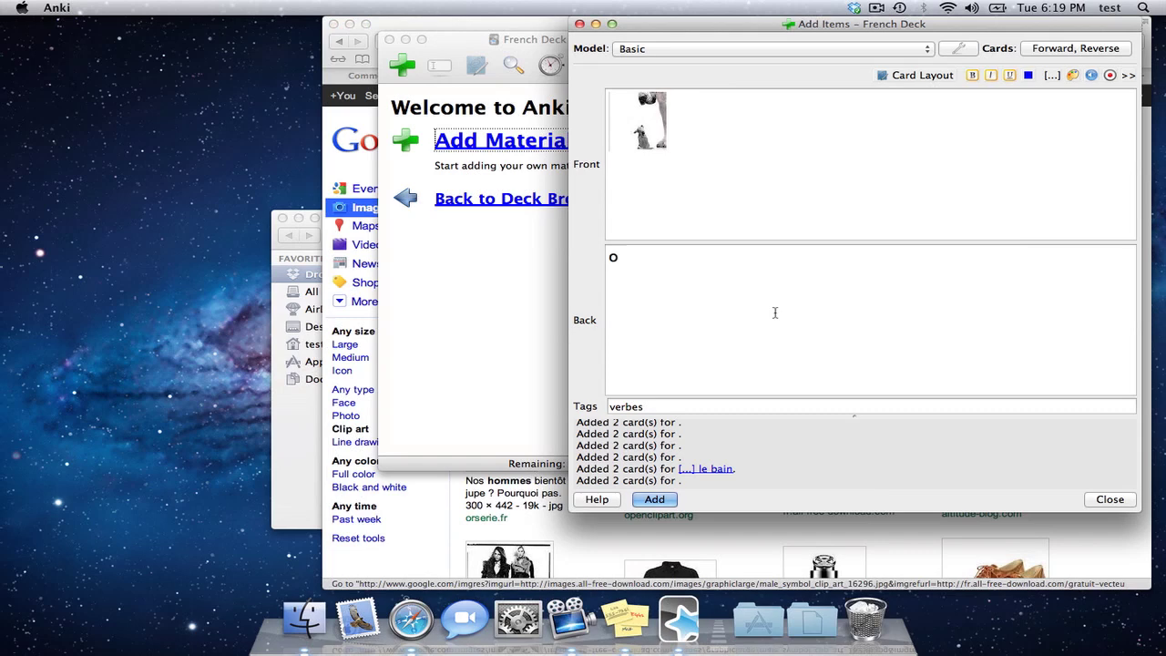
text(petit)
key(ctrl+Return)
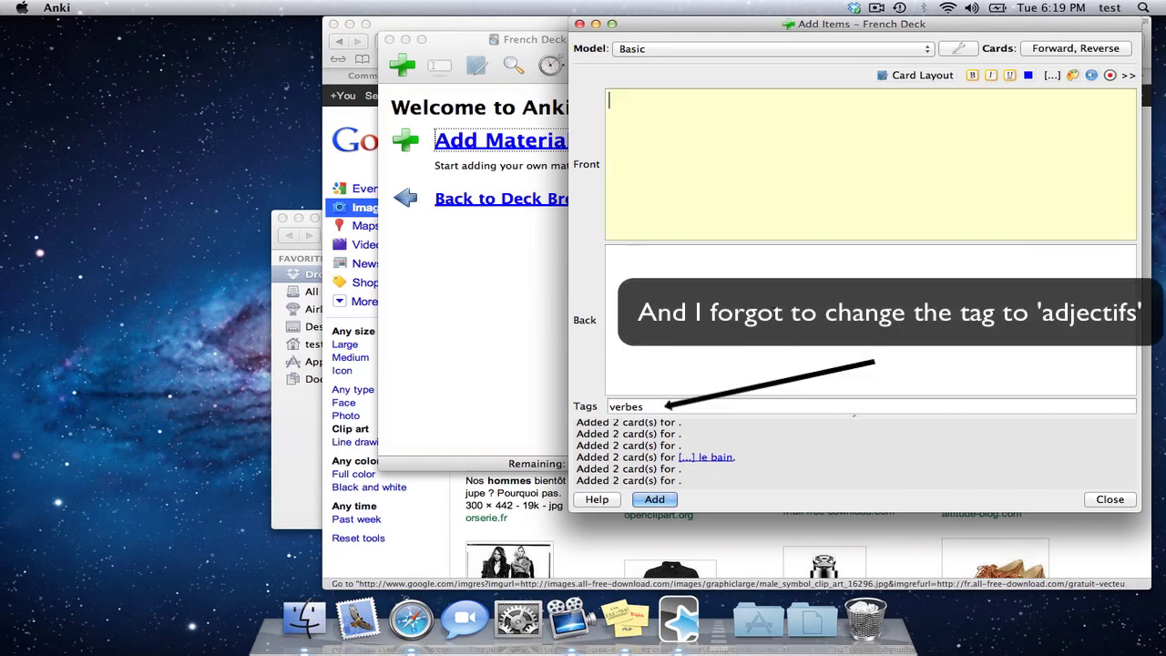
Step: Place the clip art man beside the male symbol on the Front of the new Anki item and enter "homme" as the Back
key(super+Tab)
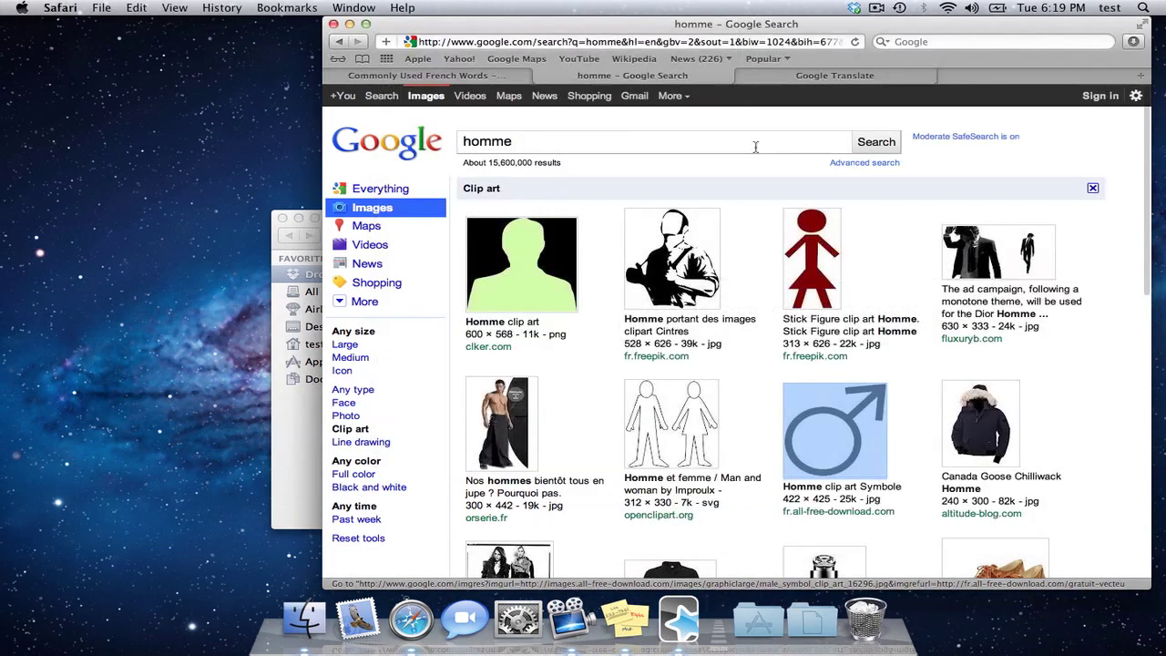
drag(672, 257, 765, 146)
key(super+Tab)
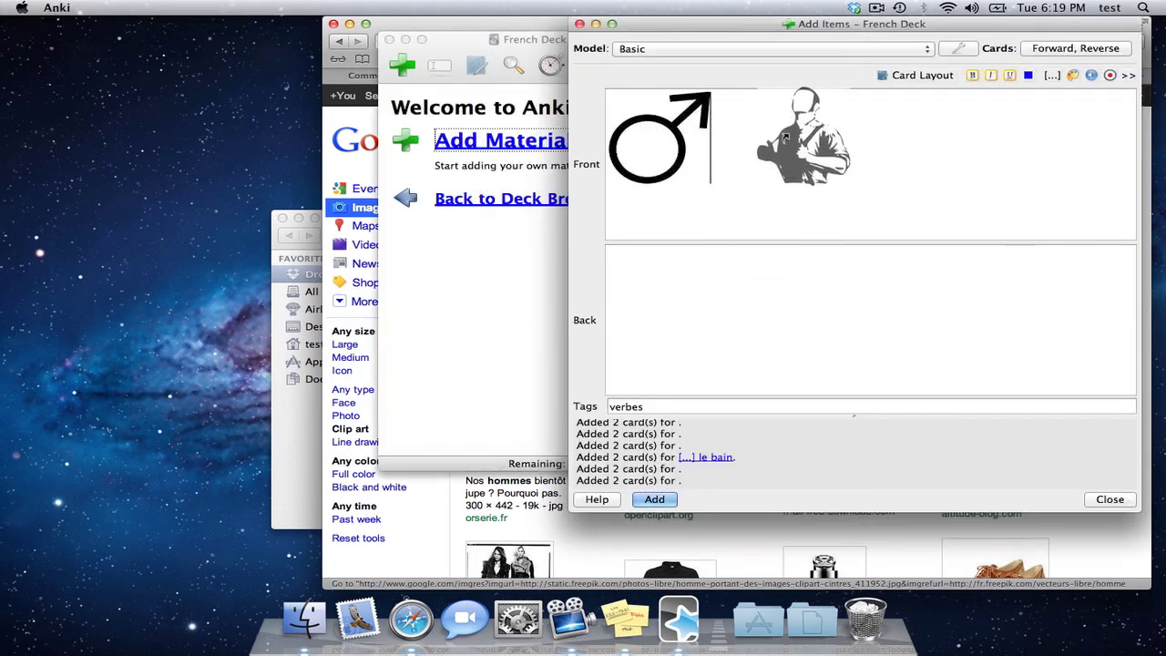
text(omm)
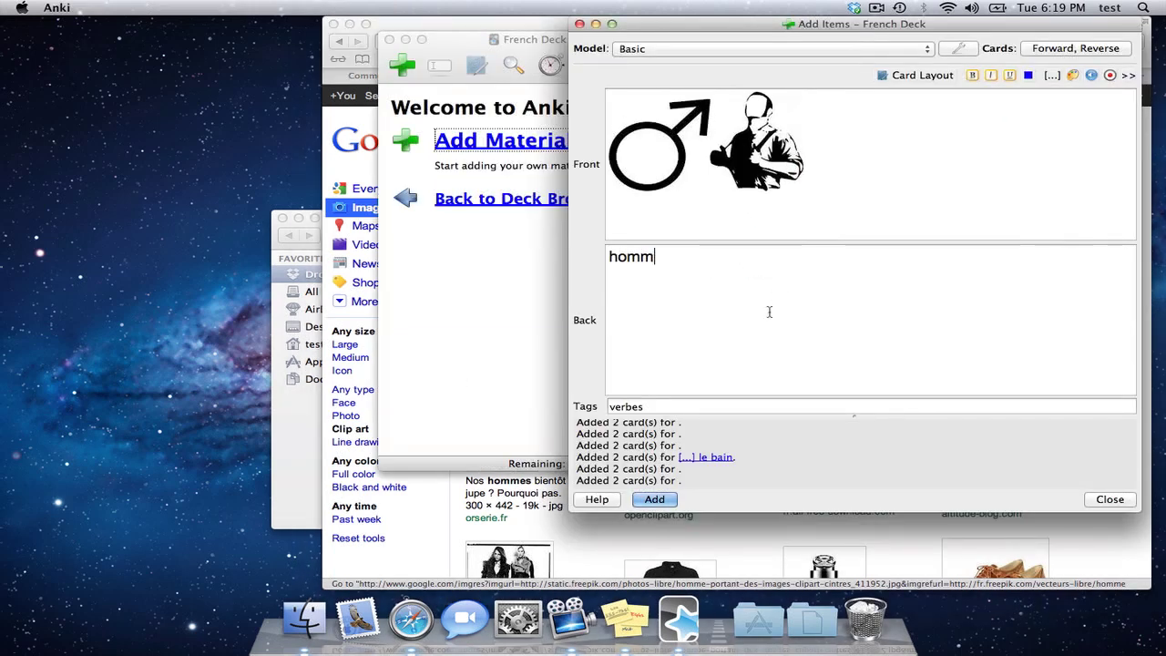
text(e)
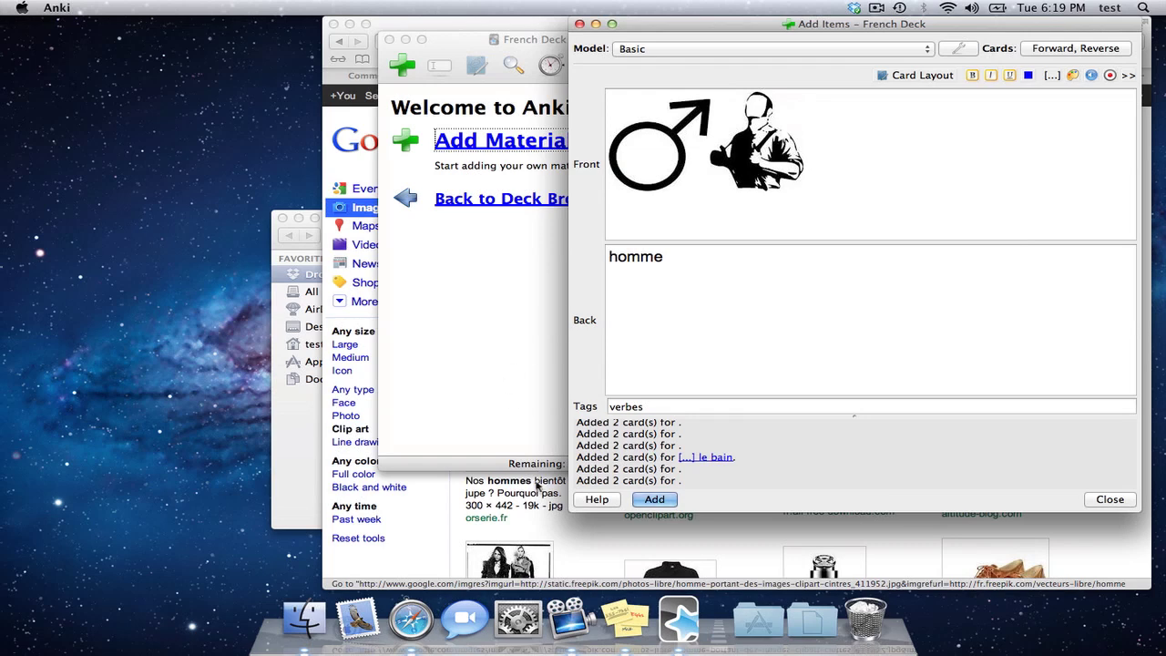
Step: Put the article "un" before "homme" on the Back of the item
text(un)
drag(630, 258, 610, 260)
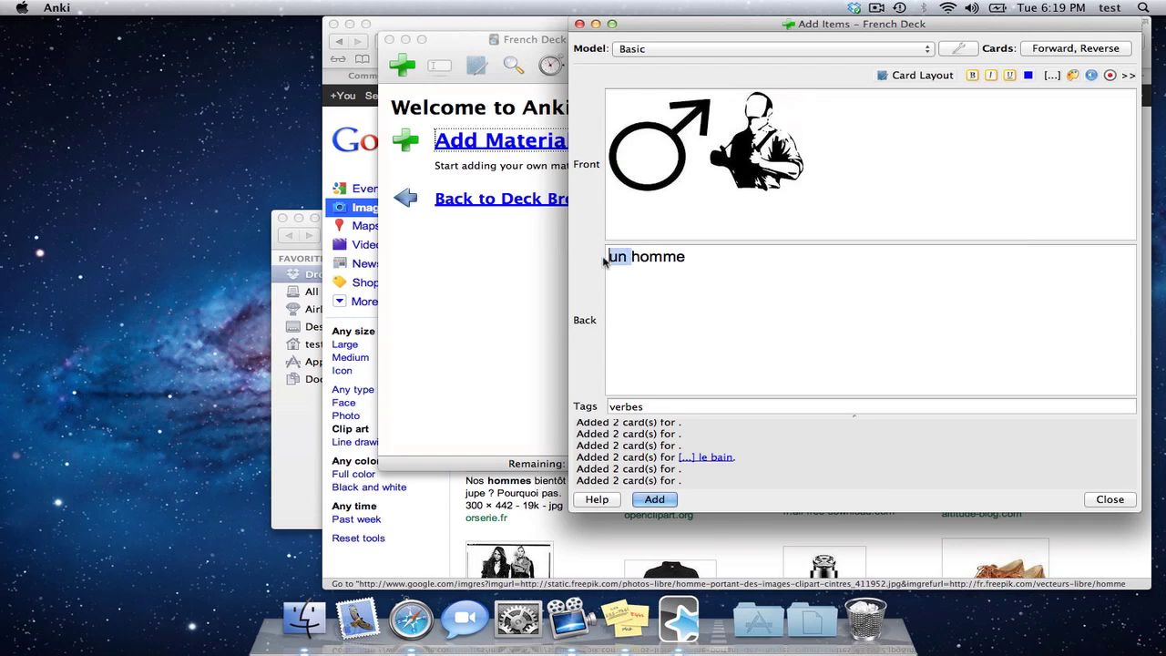
click(682, 294)
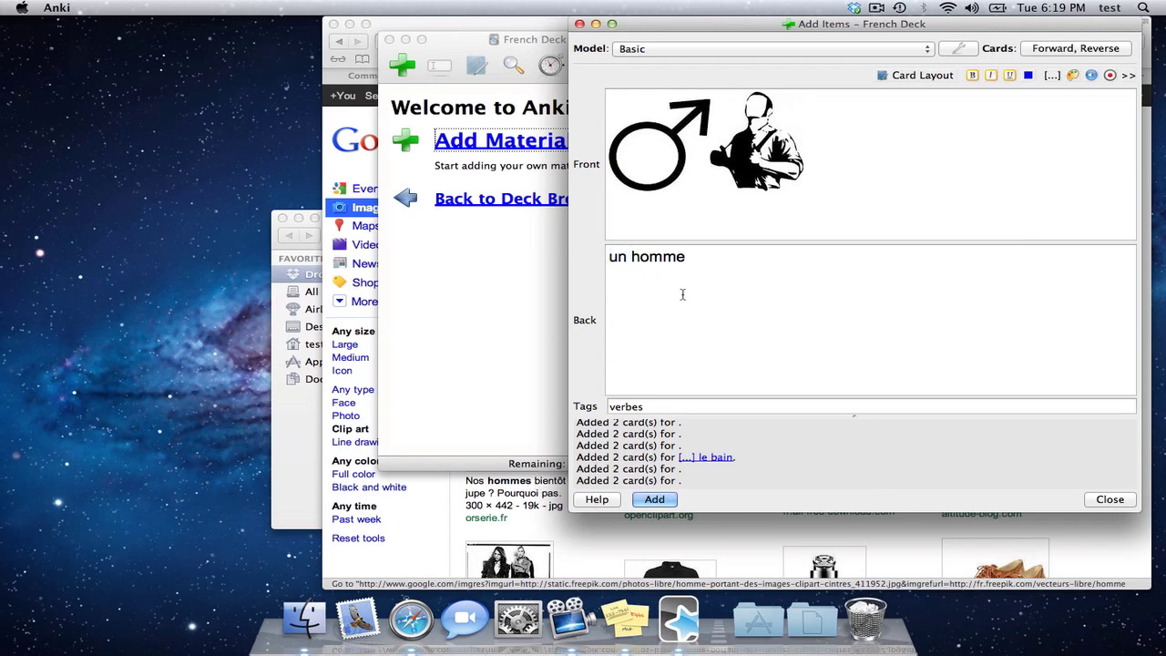
click(608, 256)
key(Right)
key(Right)
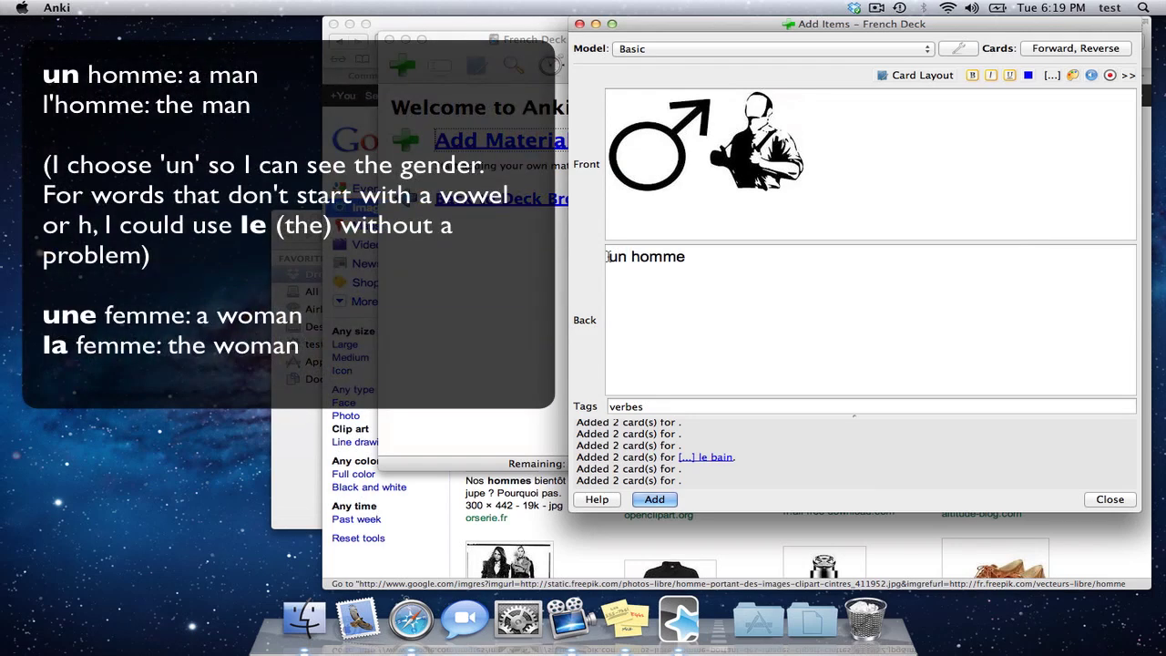
drag(623, 259, 604, 262)
click(634, 258)
triple_click(618, 259)
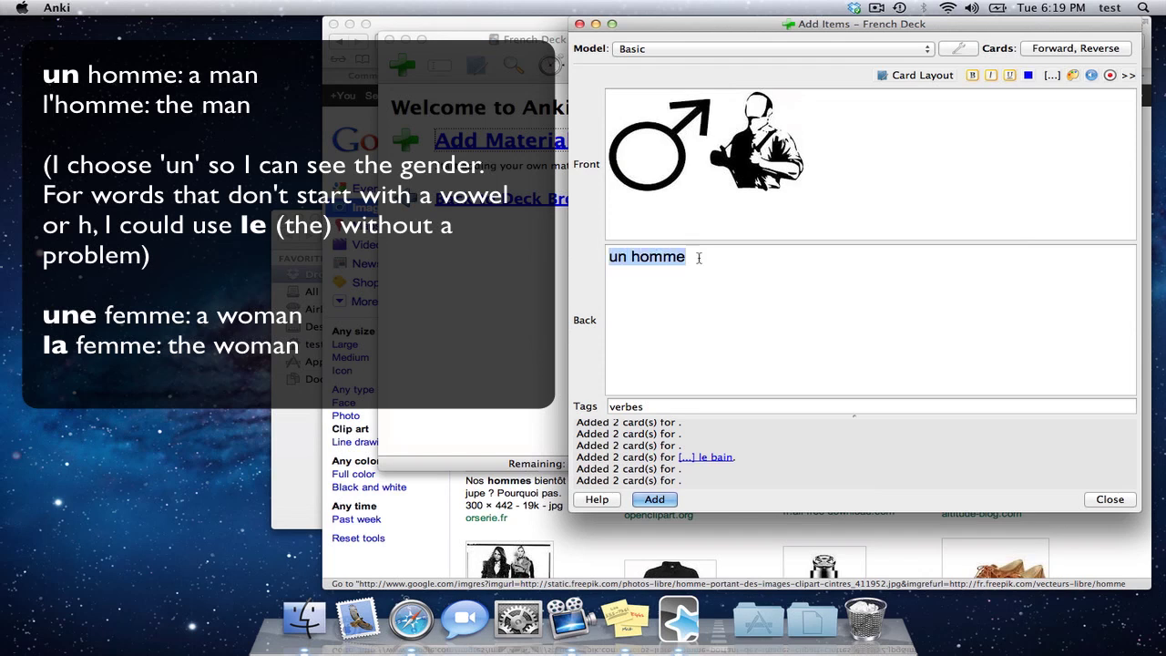
click(700, 258)
double_click(674, 258)
click(722, 257)
key(Return)
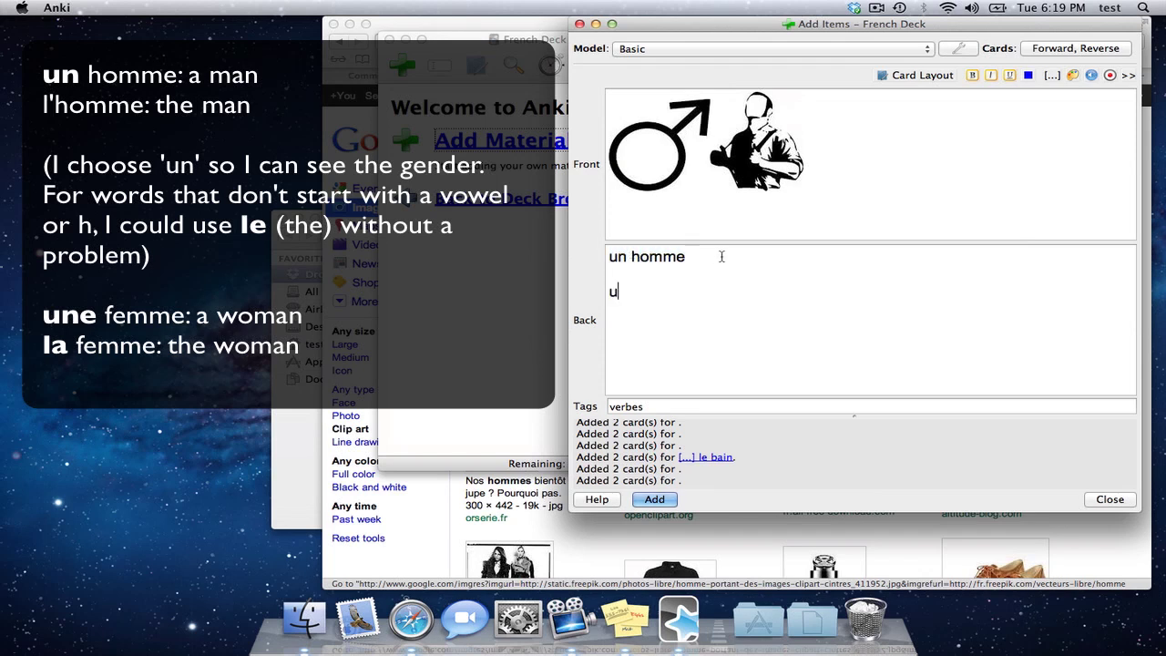
text(une femme)
drag(694, 297, 587, 282)
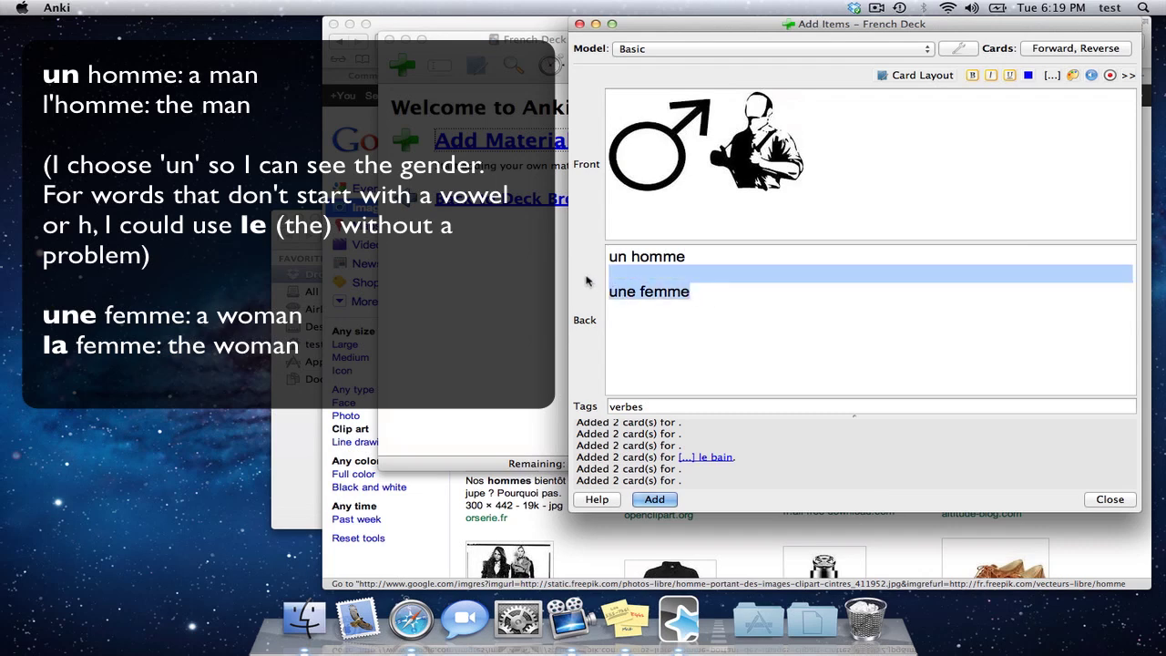
key(BackSpace)
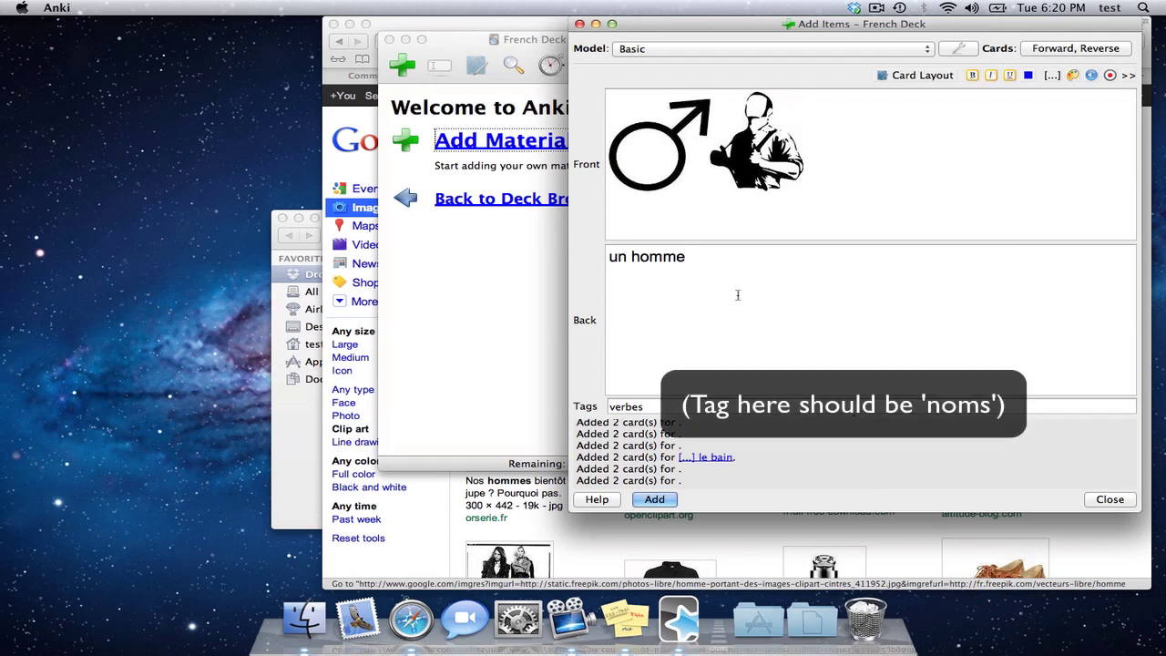
Step: Add the "un homme" picture item to the deck
double_click(619, 258)
click(698, 263)
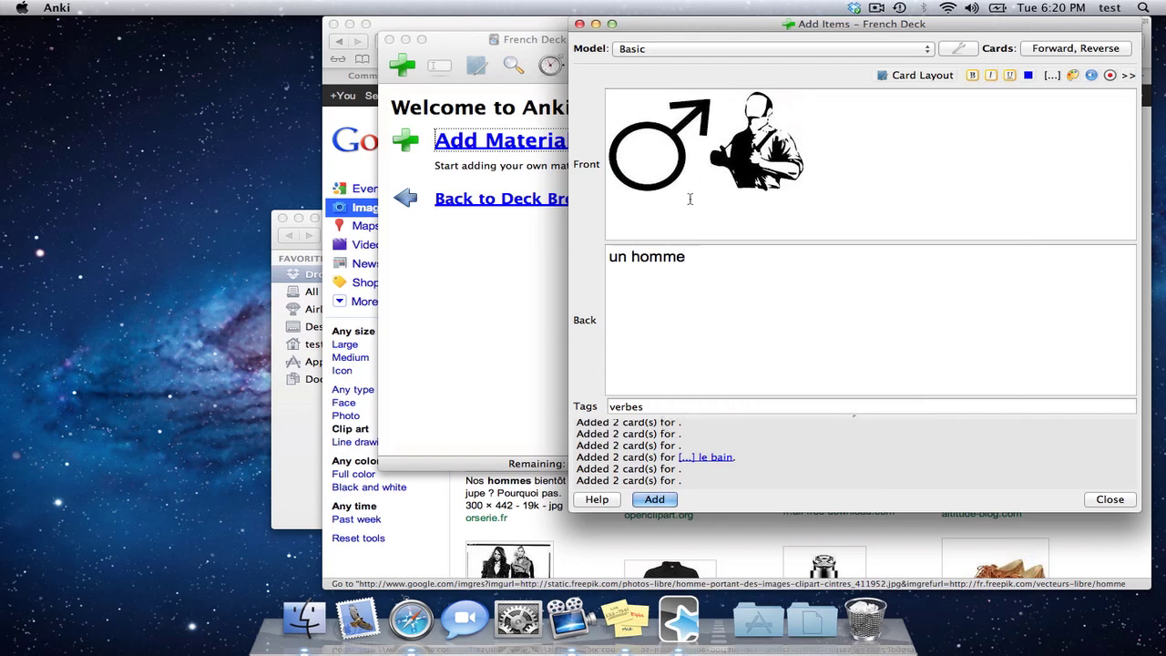
key(super+Return)
Step: Copy "jour" from the common French words list in Safari into the Front of the new Anki item
key(super+Tab)
click(456, 76)
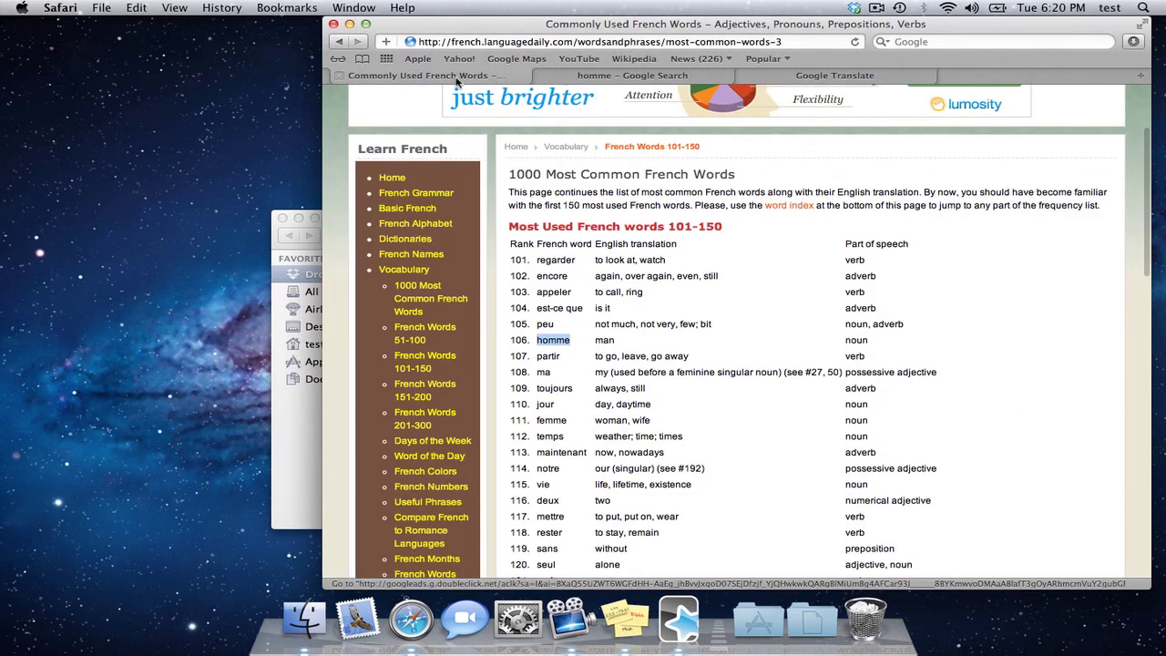
scroll(553, 417, down, 5)
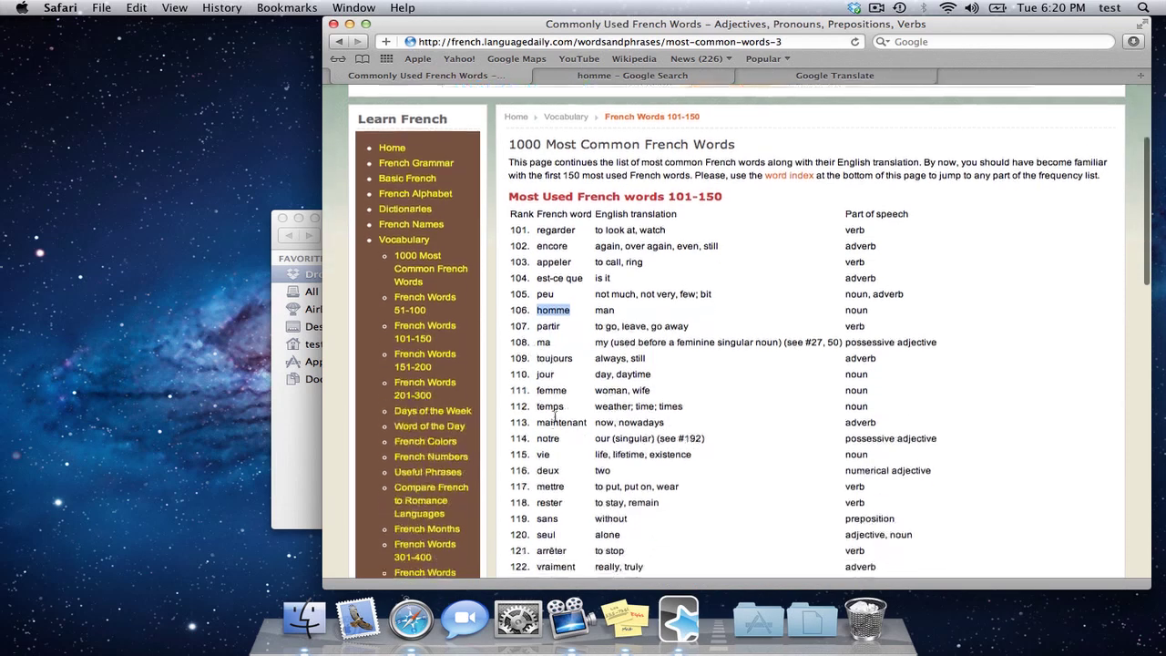
click(546, 259)
double_click(547, 260)
key(super+c)
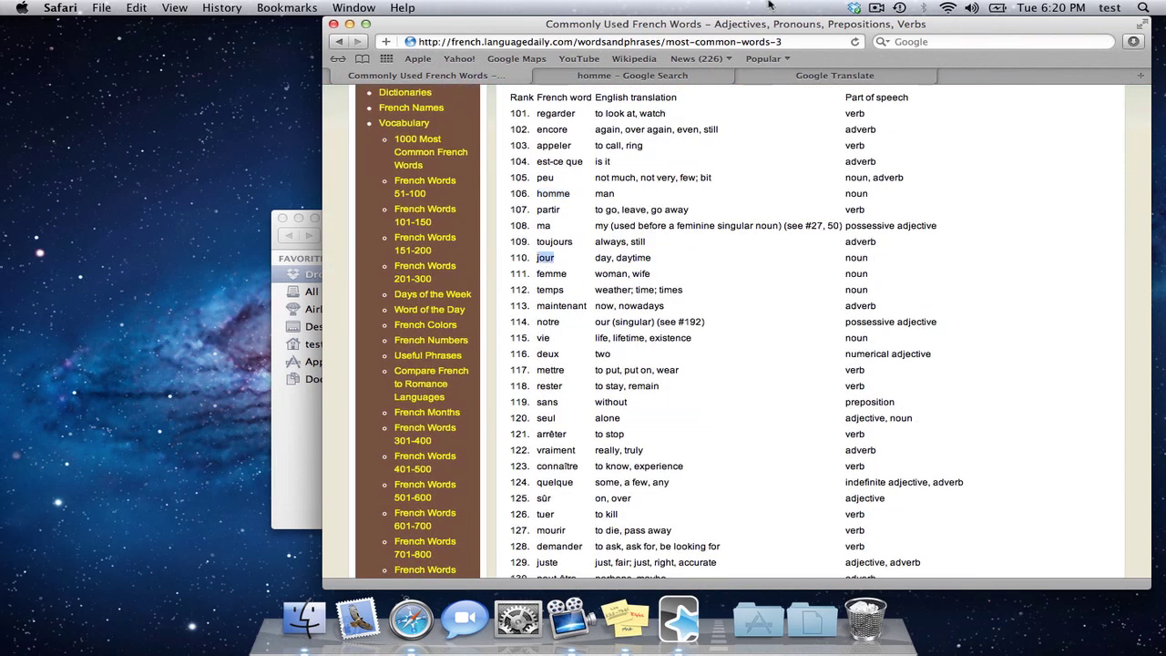
key(super+Tab)
key(super+v)
key(super+Tab)
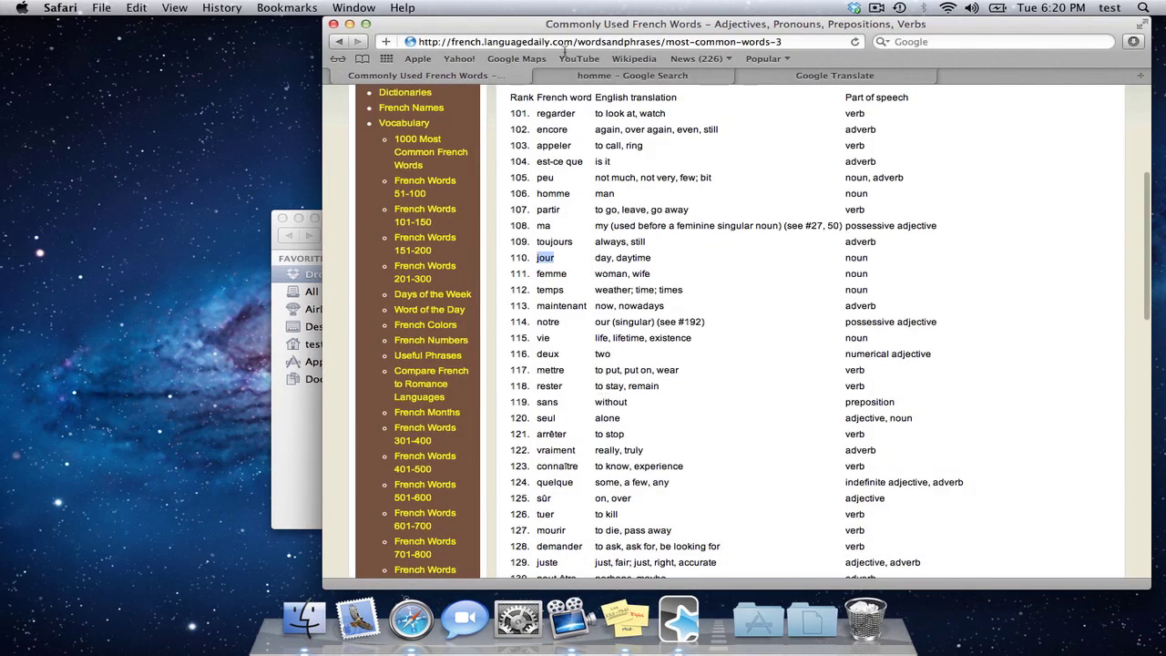
Step: Search Google Images in Safari for "jour" with any image type and look through the pictures
click(610, 74)
double_click(522, 140)
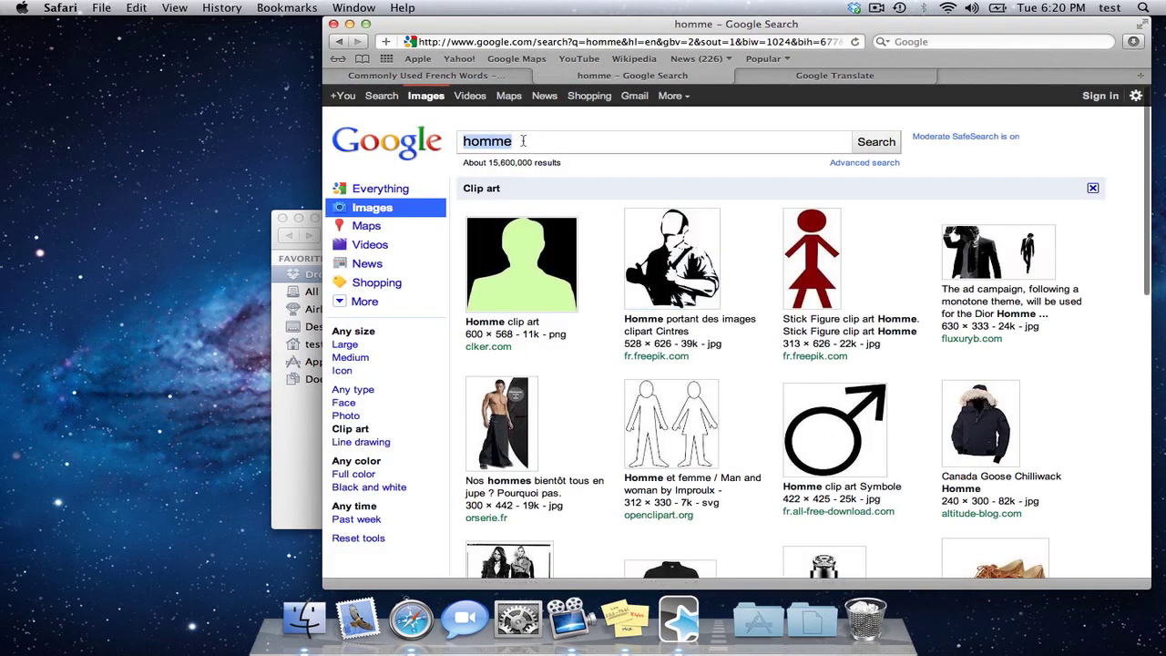
key(super+v)
key(Return)
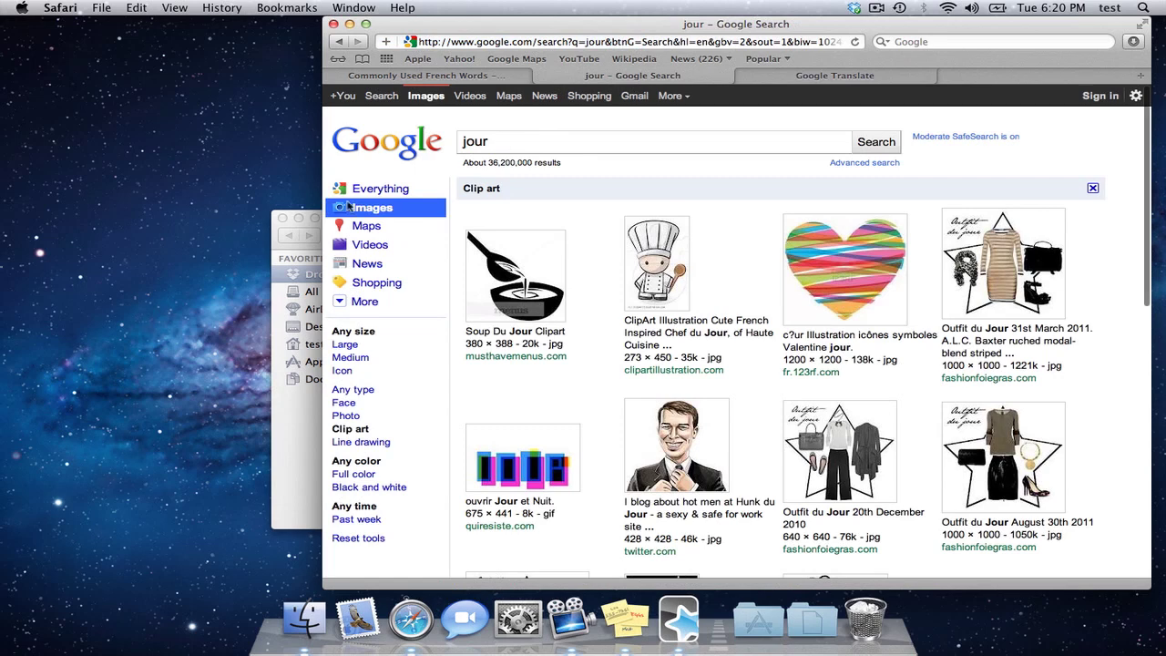
click(353, 390)
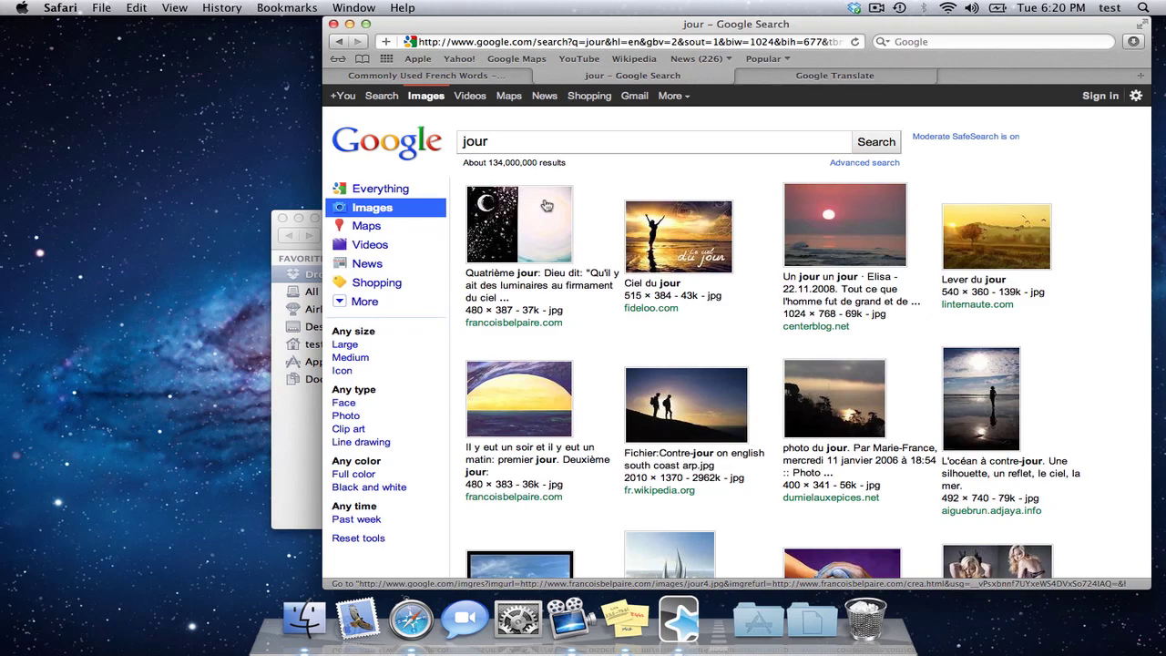
scroll(533, 233, down, 2)
scroll(533, 234, down, 5)
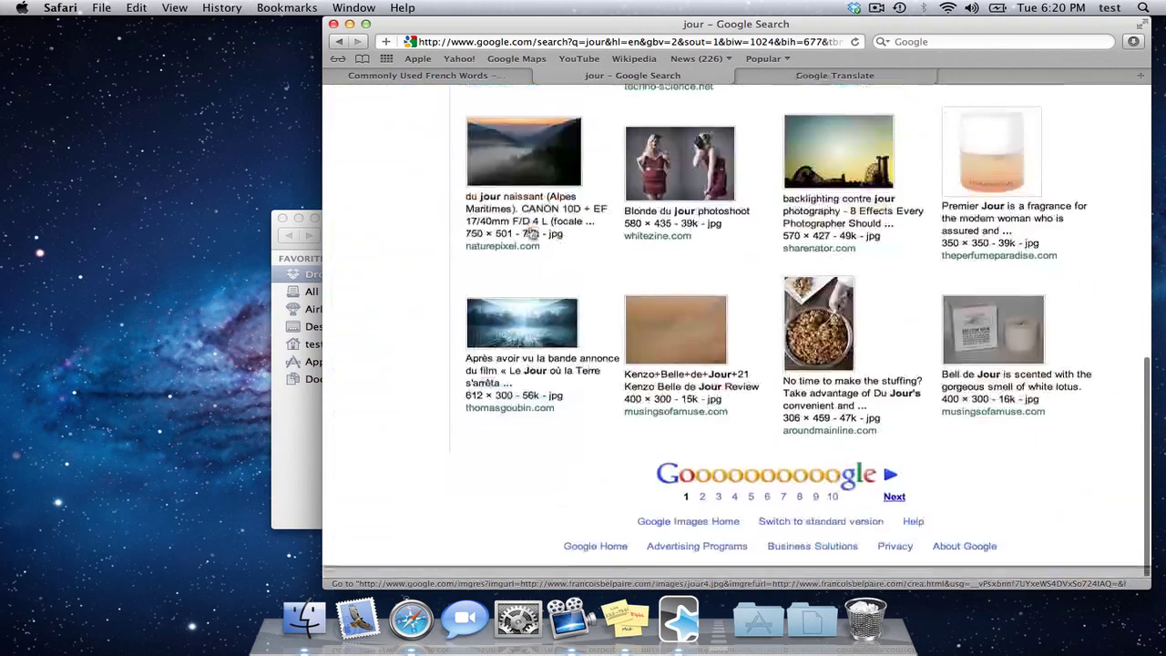
scroll(533, 233, up, 6)
scroll(532, 233, up, 1)
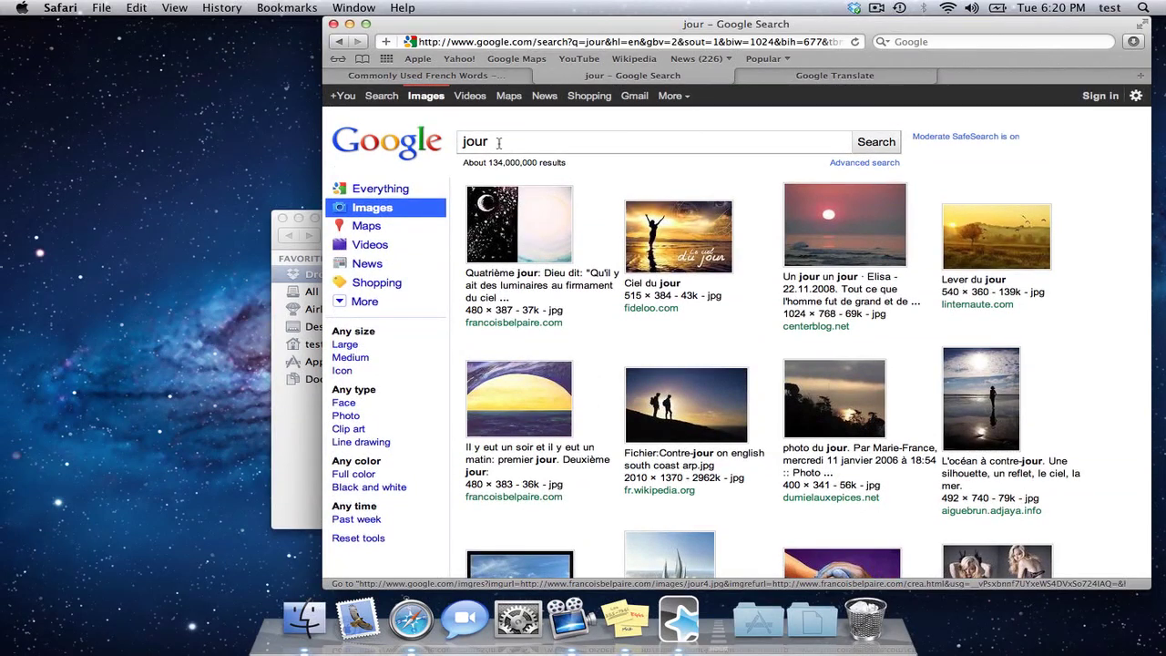
Step: Switch to Anki and enter "24 heures" as the Back of the "jour" item
key(super+Tab)
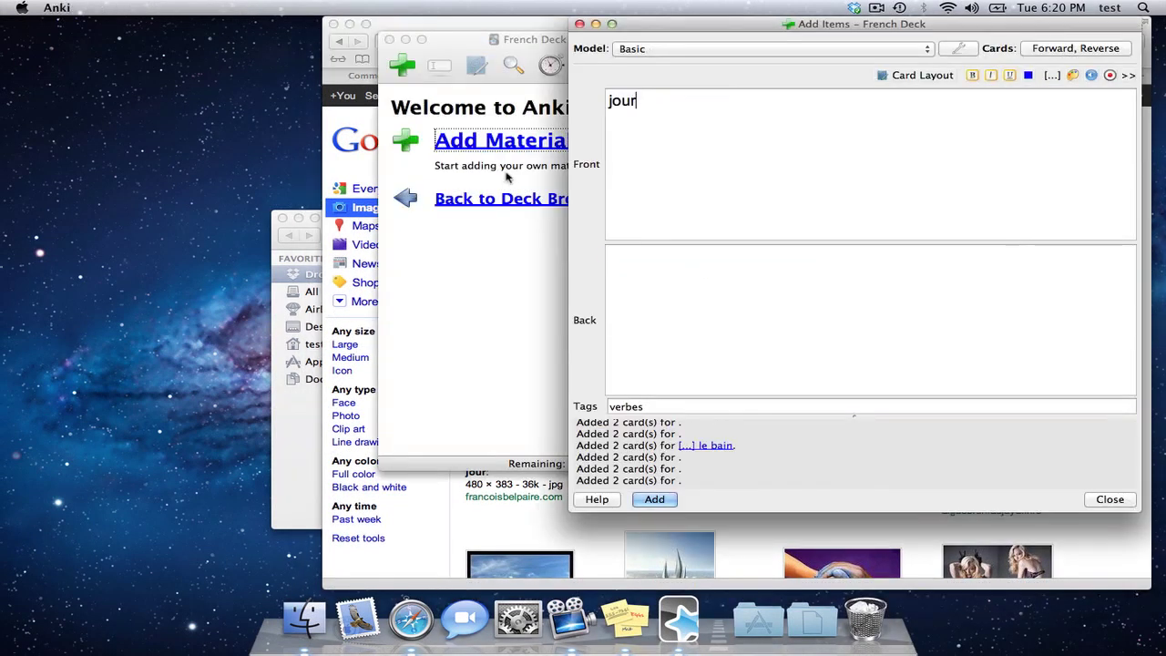
click(653, 261)
text(24 heures)
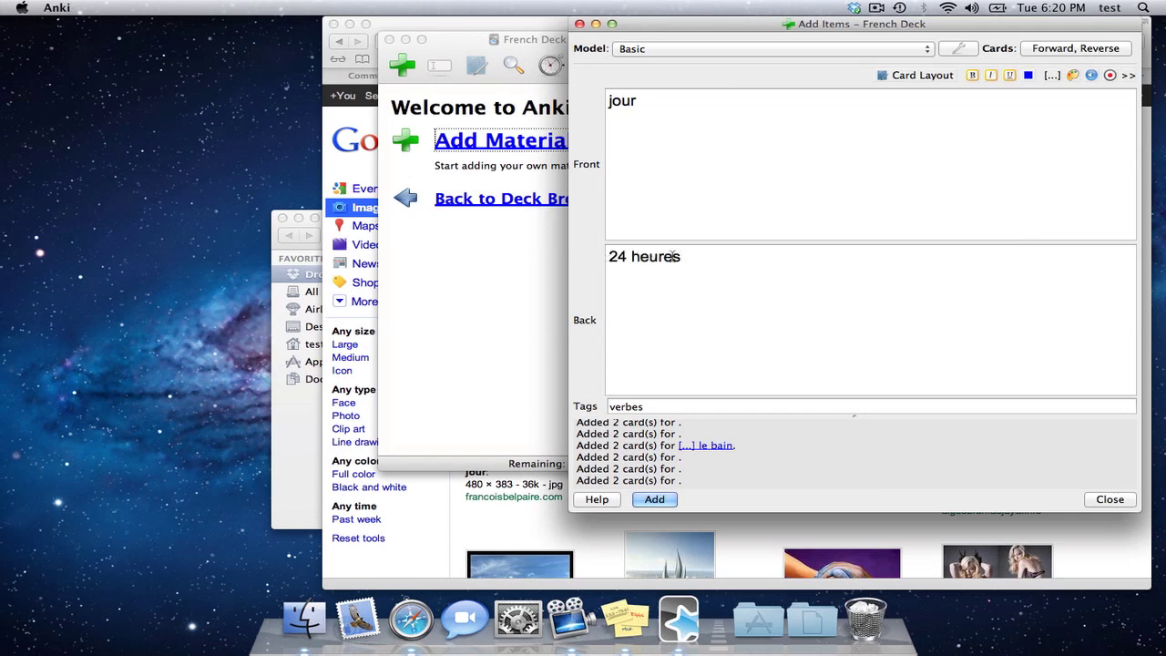
drag(754, 265, 608, 253)
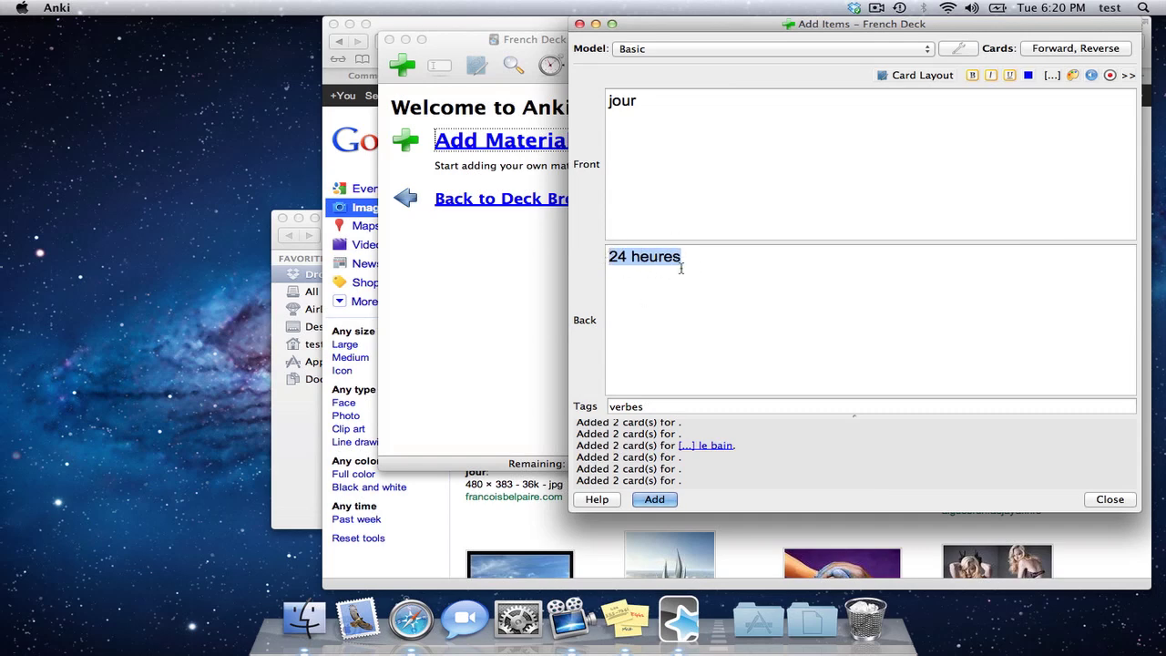
Step: Switch to Safari and translate "24 hours" into French with Google Translate
click(485, 525)
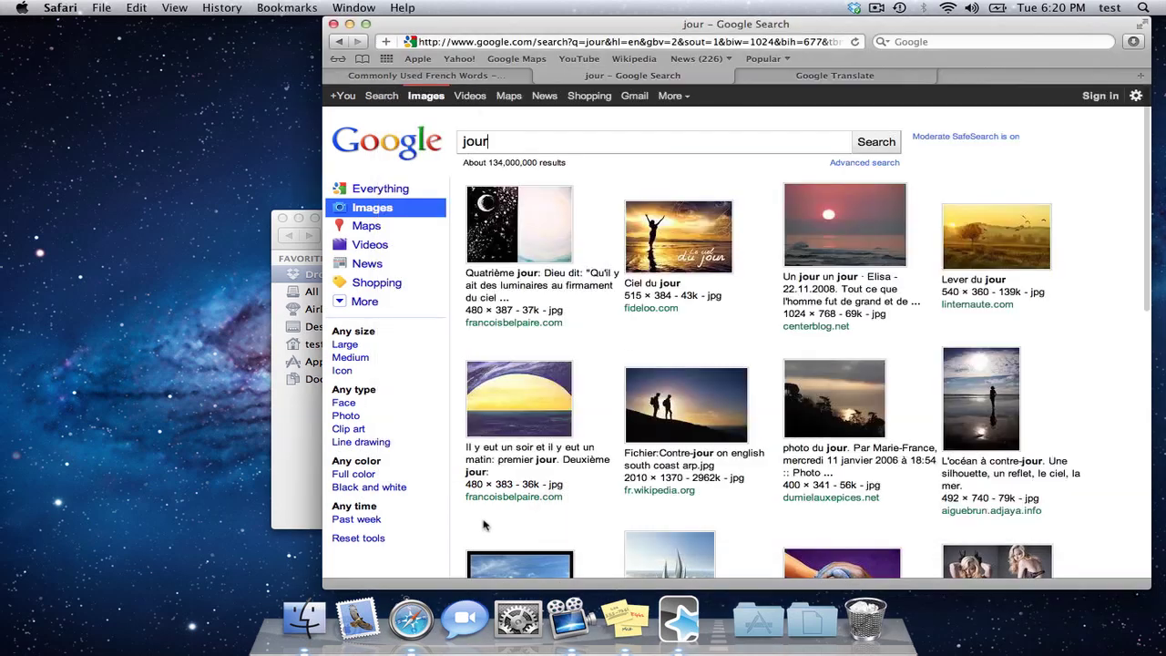
double_click(515, 148)
key(super+c)
key(super+Tab)
key(super+Tab)
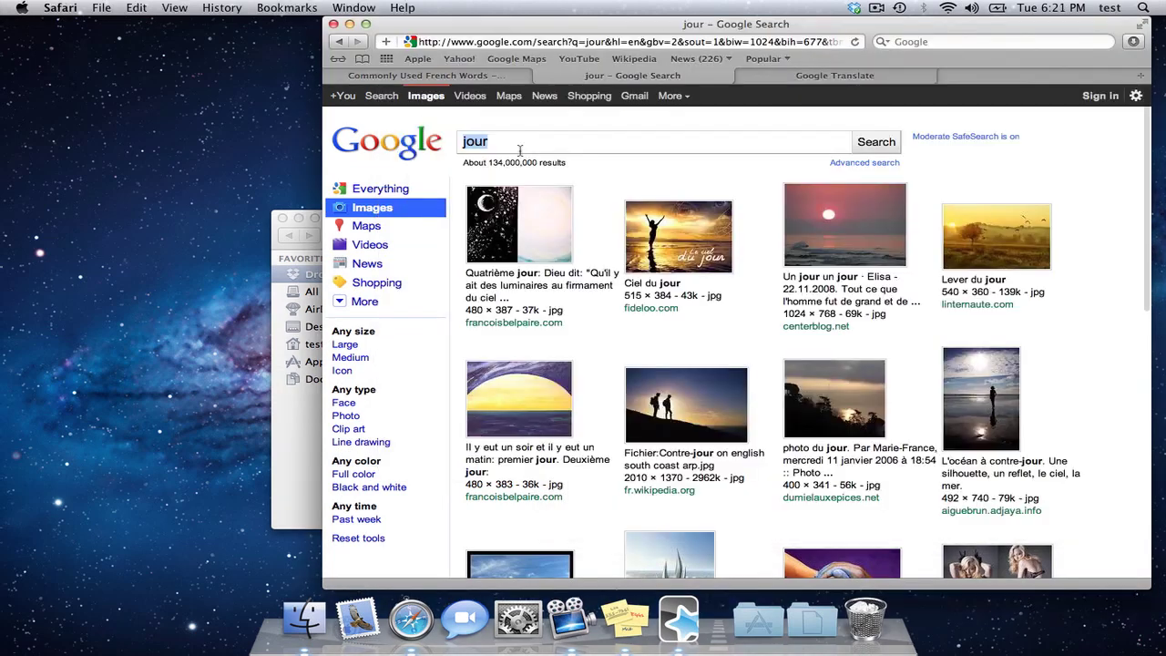
click(775, 78)
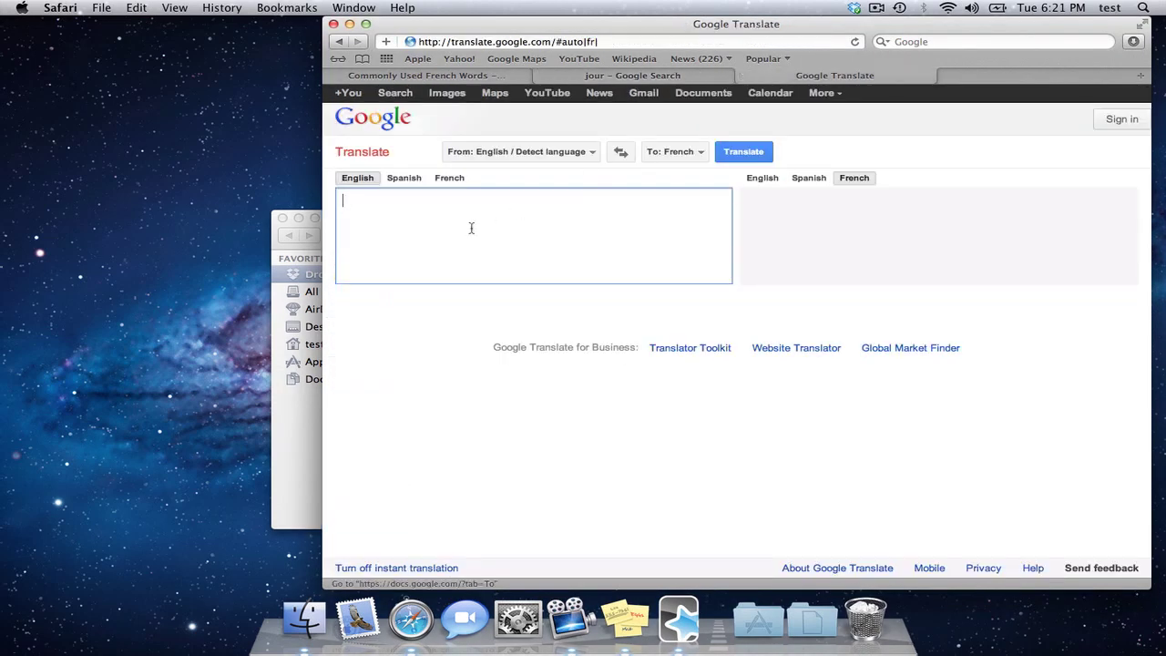
text(24 hours)
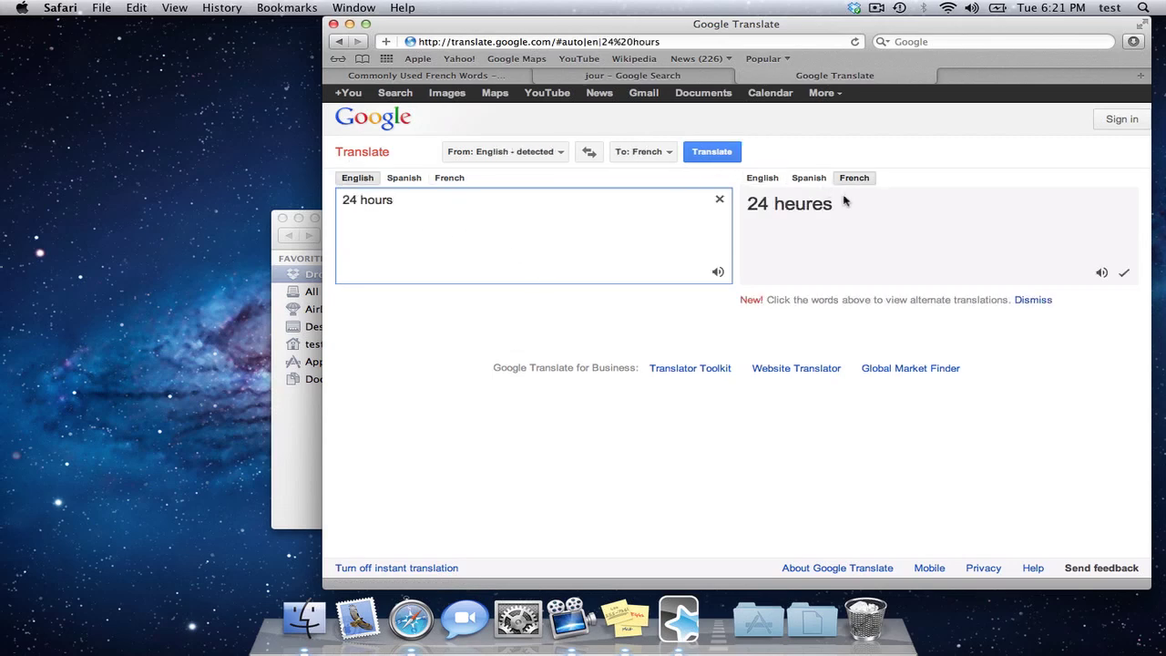
Step: Replace the Back of the "jour" item in Anki with the translated "24 heures" and add the item to the deck
drag(847, 202, 745, 204)
key(super+c)
key(super+Tab)
key(super+v)
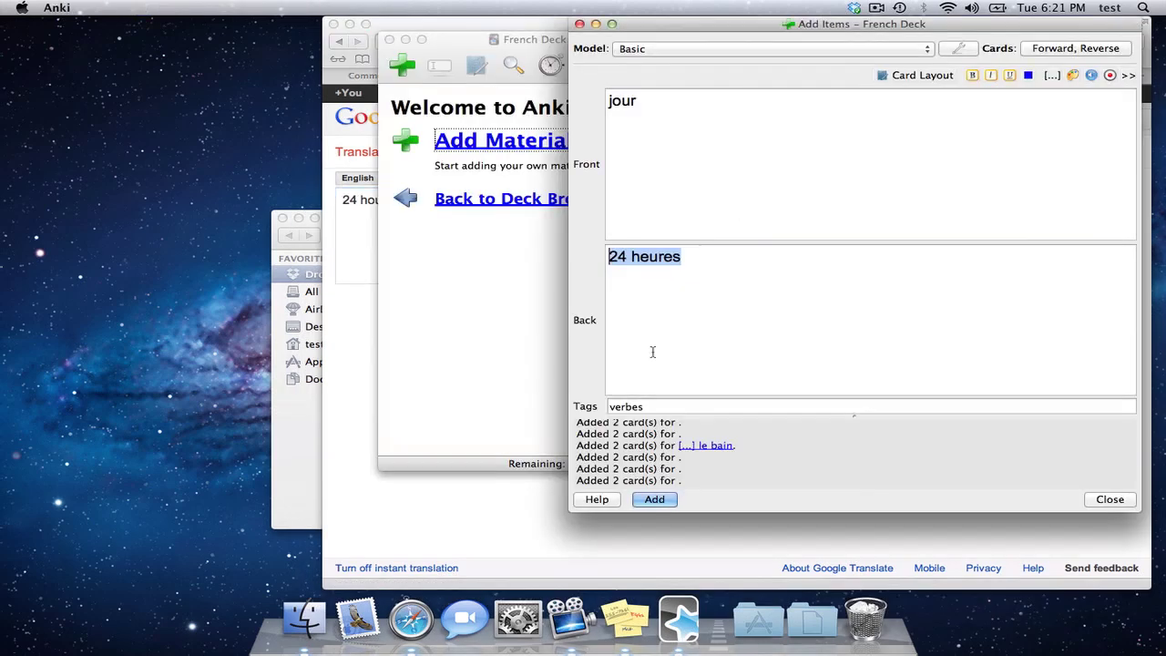
click(742, 275)
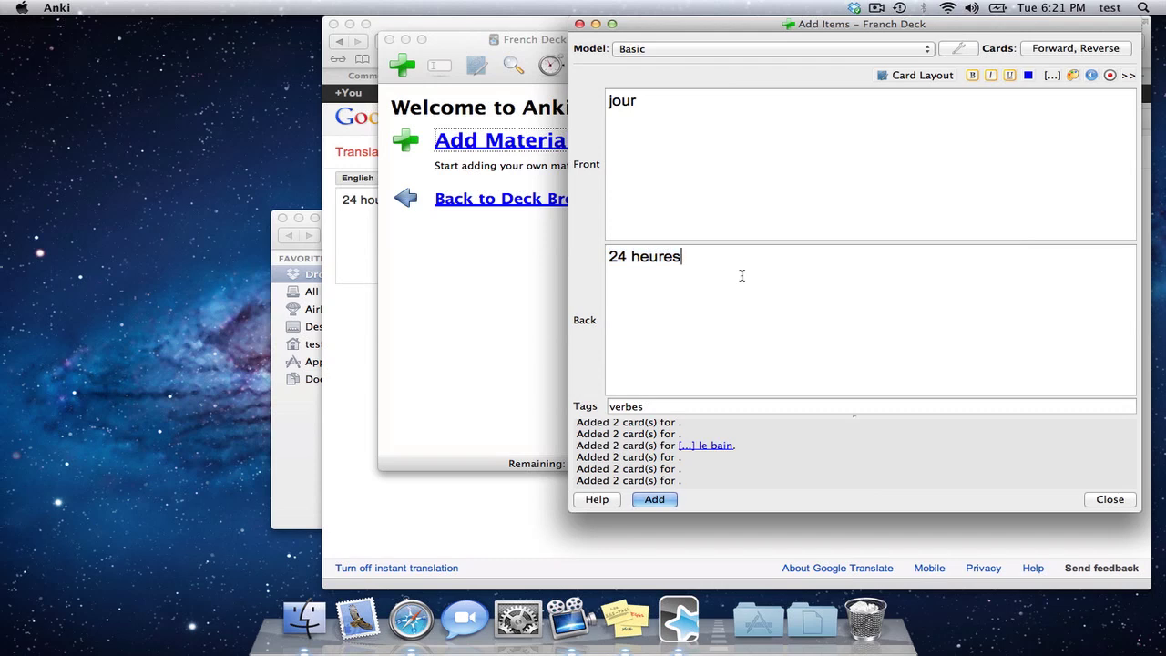
double_click(643, 260)
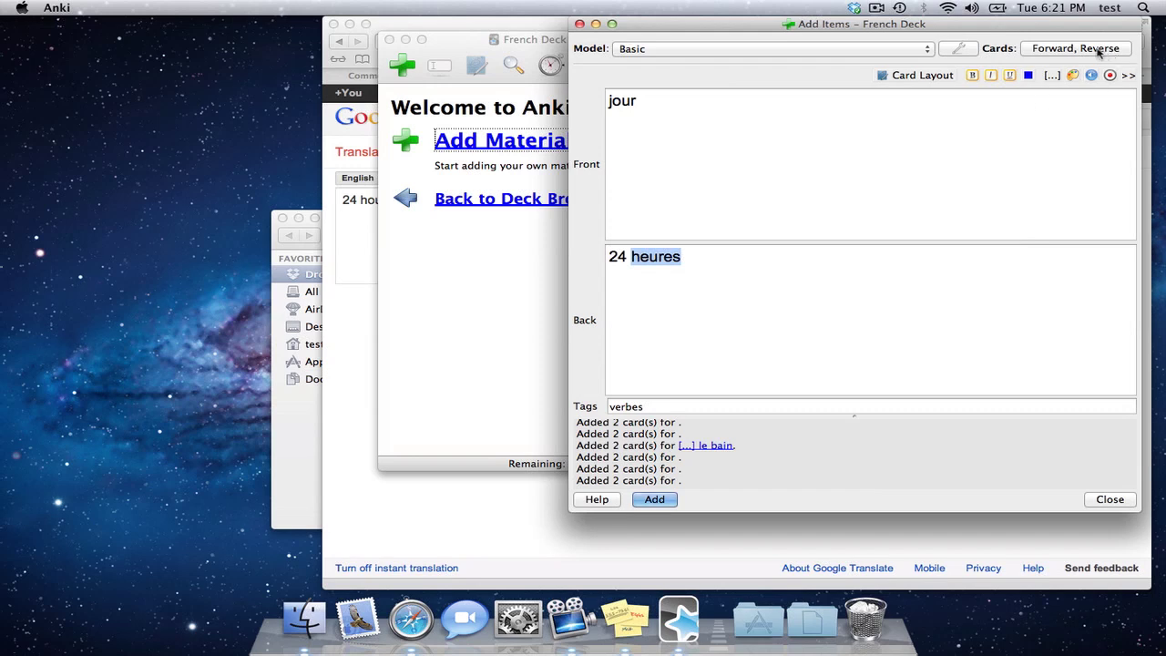
key(ctrl+Return)
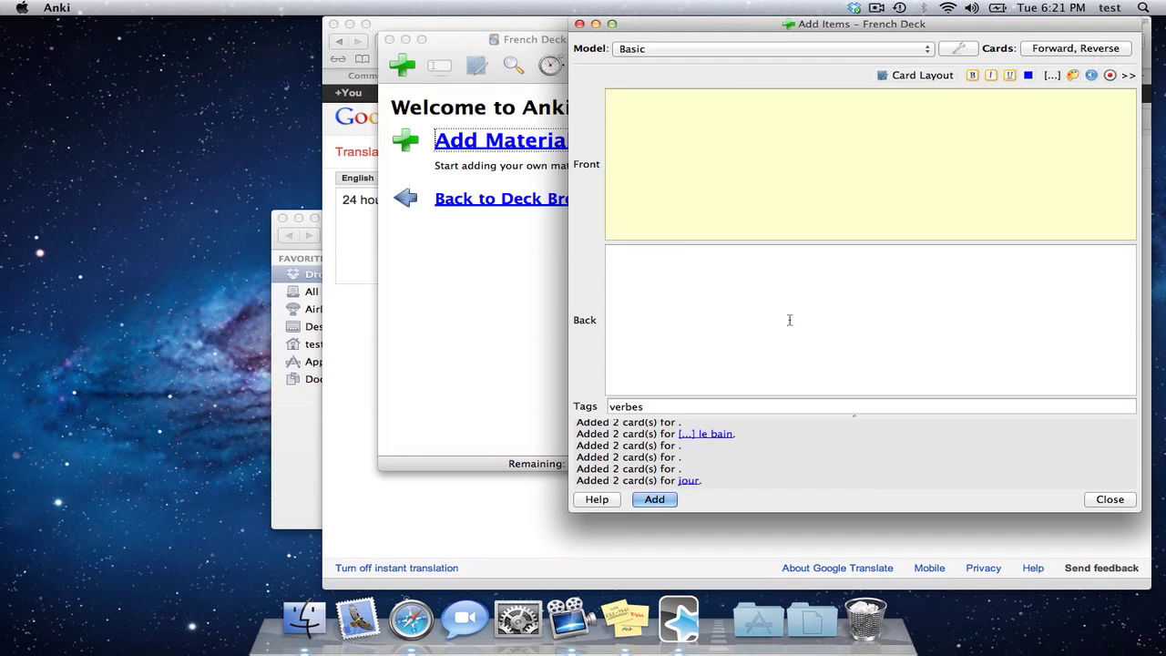
Step: Paste the copied translation into the Front of the new item and shorten it to "heure"
key(ctrl+v)
drag(631, 100, 591, 104)
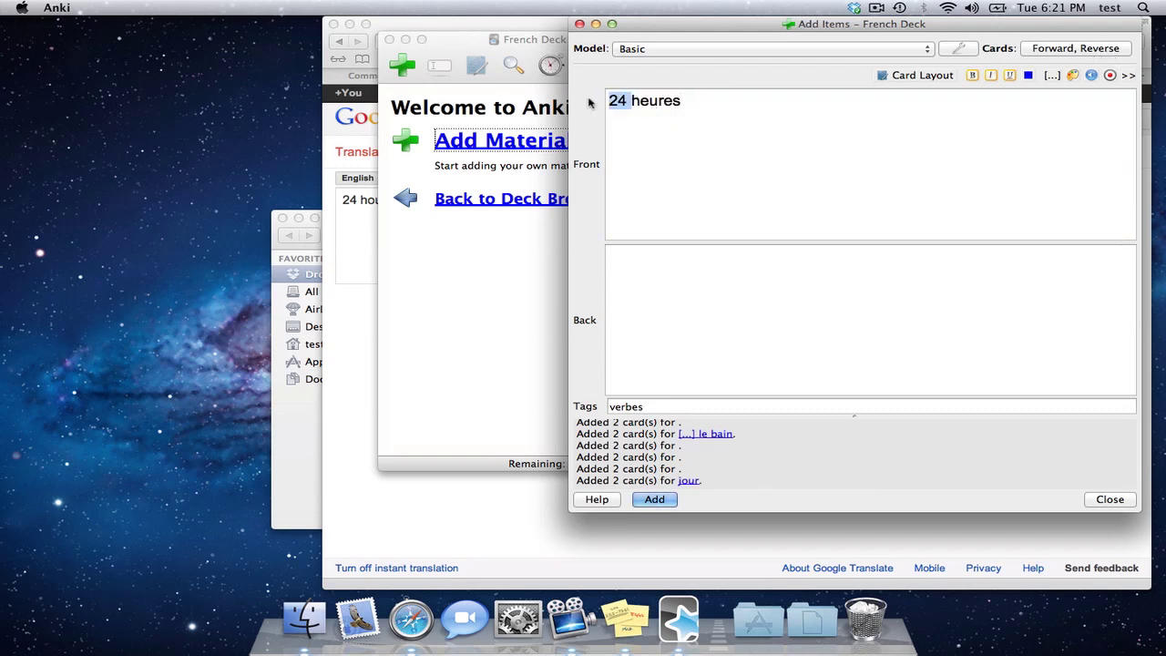
key(BackSpace)
key(Delete)
click(671, 104)
key(BackSpace)
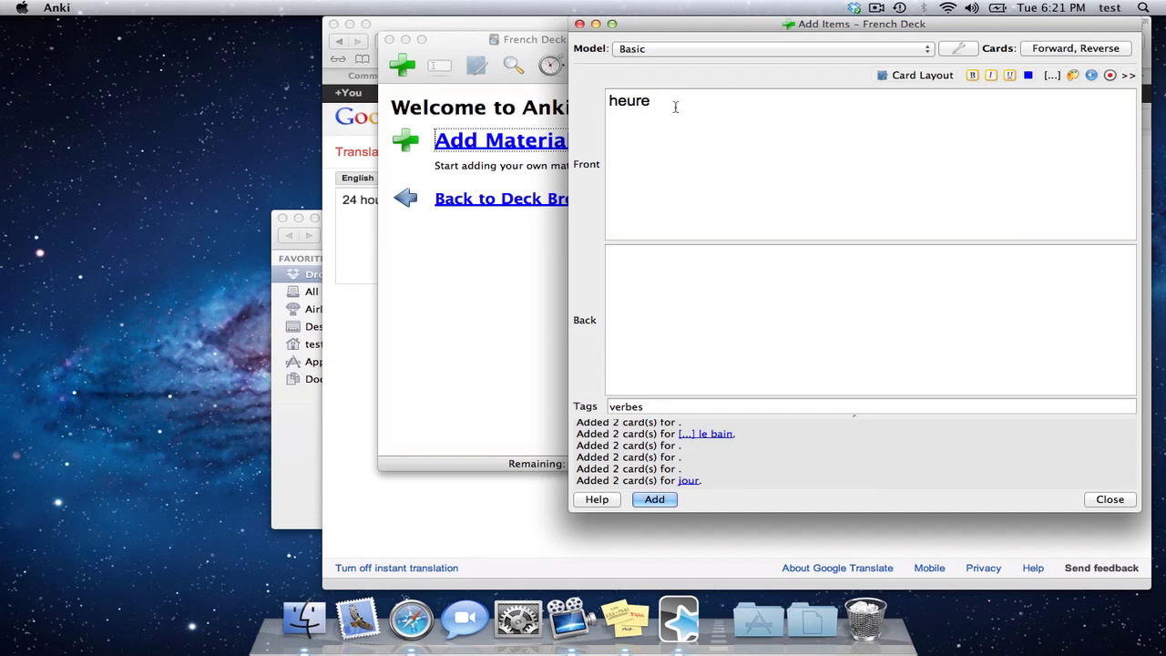
Step: Look up the French for "hour" in Google Translate and complete the Anki item's Front as "une heure"
click(364, 202)
triple_click(421, 204)
key(super+v)
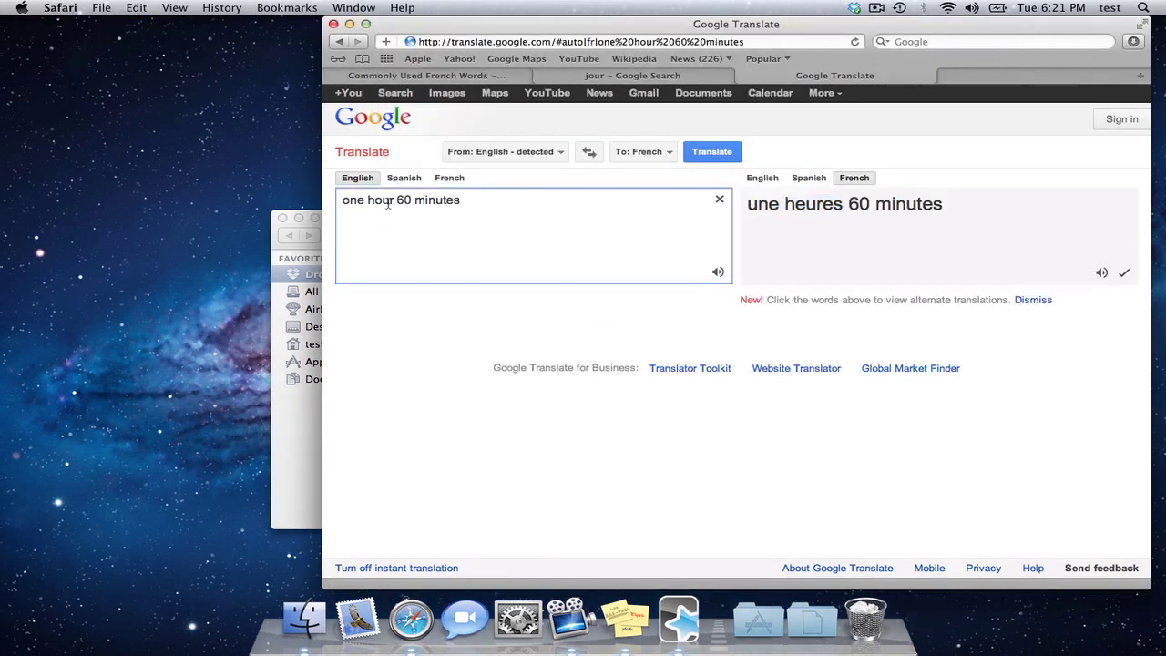
key(super+Tab)
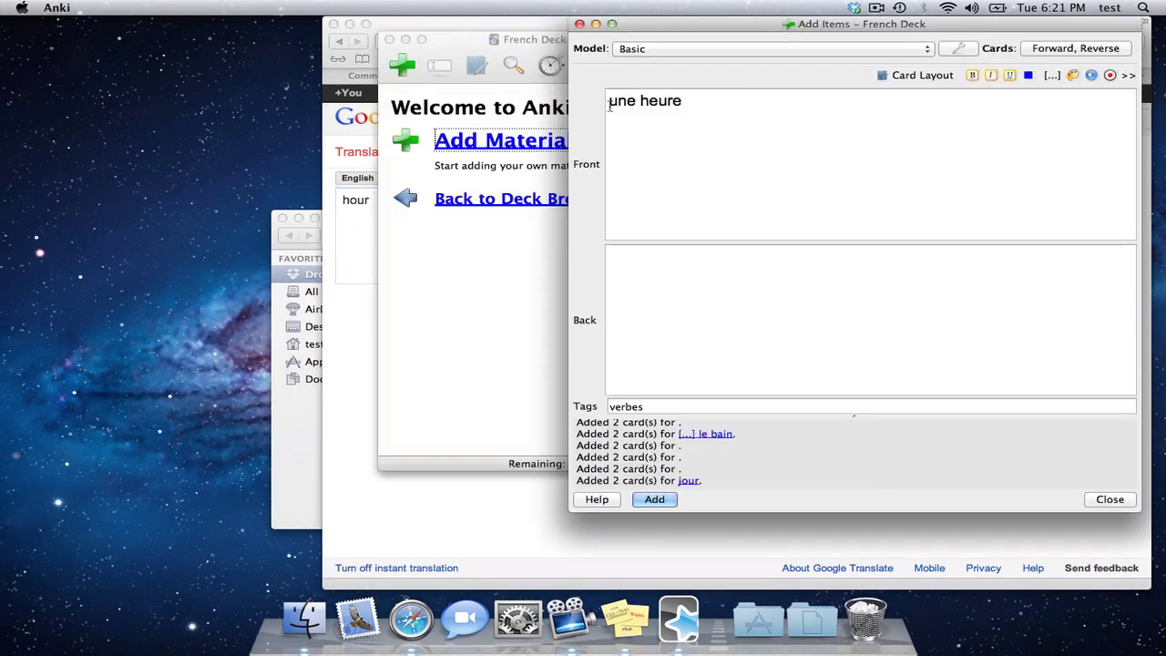
Step: Switch to Safari, translate "60 minutes" into French with Google Translate and copy the translation
click(664, 331)
text(60)
key(super+Tab)
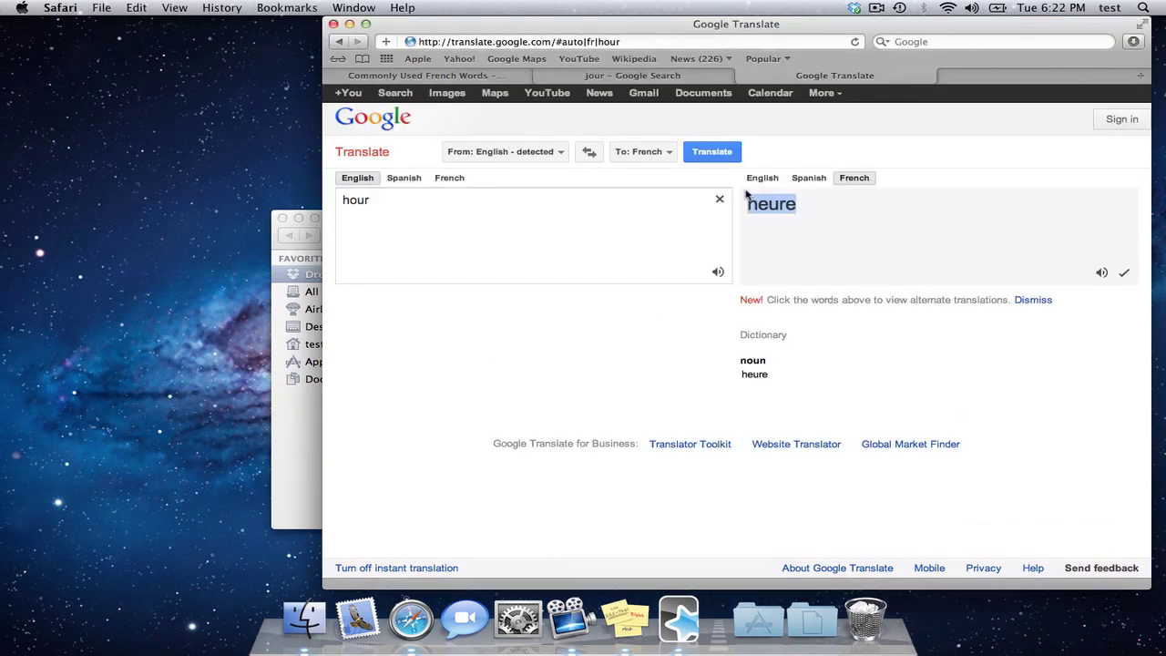
click(480, 229)
key(super+a)
text(60 minu)
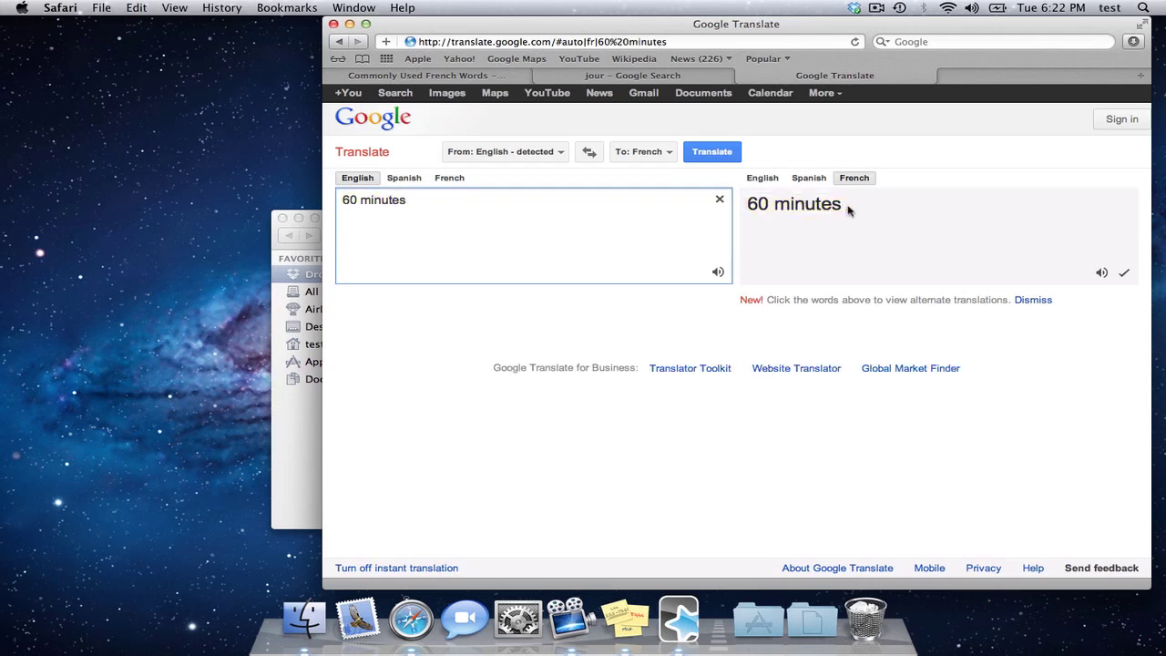
drag(844, 207, 745, 205)
key(super+c)
Step: Replace the Back of the "une heure" item in Anki with the copied "60 minutes" and add the item to the deck
key(super+Tab)
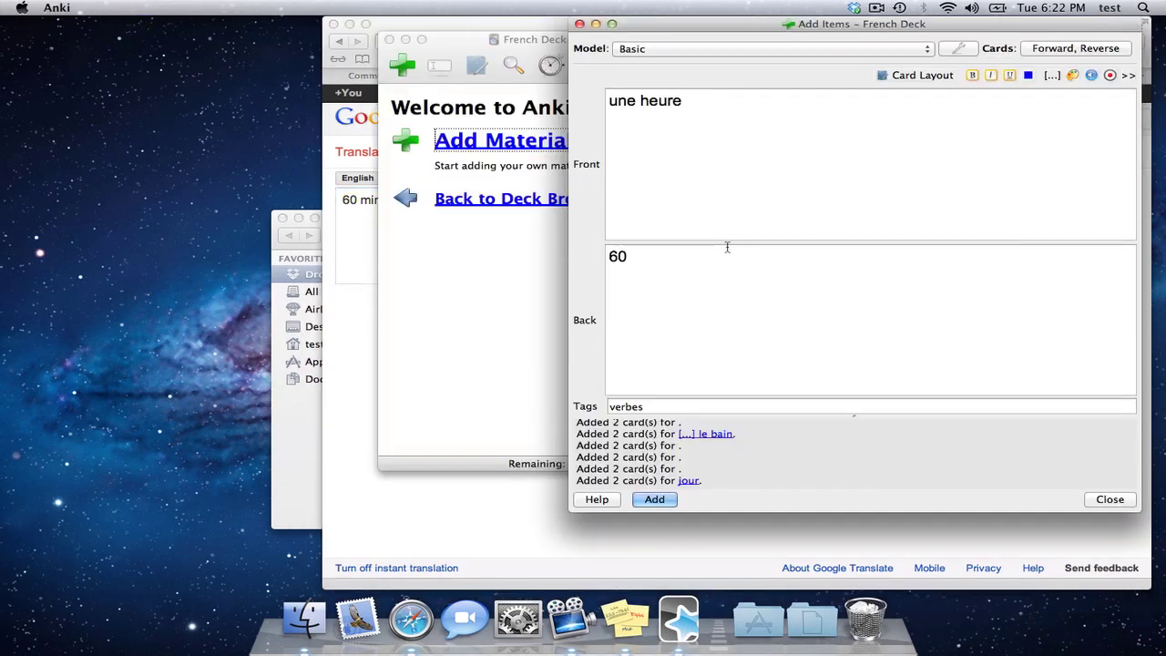
key(super+a)
key(super+v)
key(super+Return)
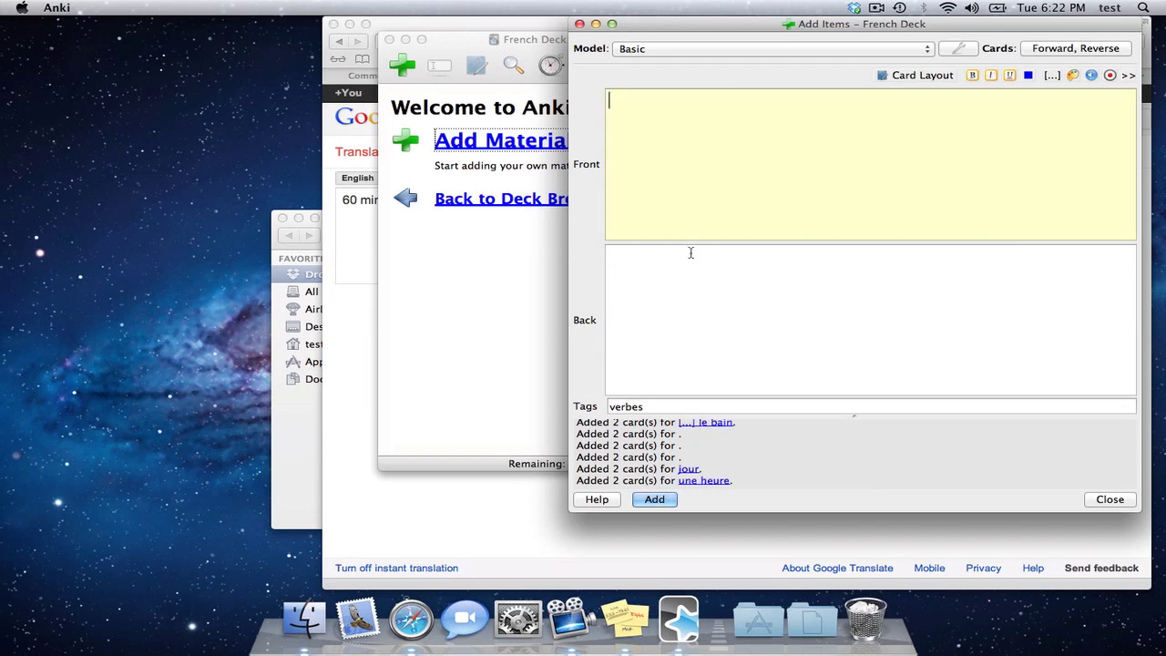
Step: Look up the French for "minute" in Google Translate and fill the new Anki item's Front with "une minute"
key(super+Tab)
click(455, 231)
key(super+a)
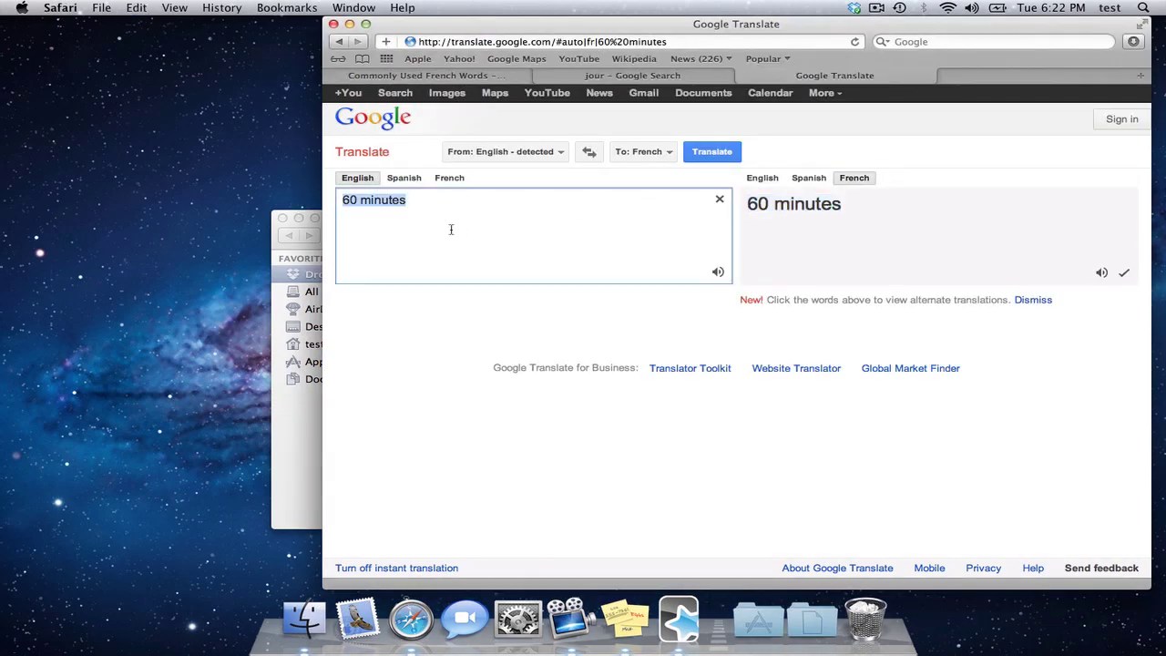
text(minute)
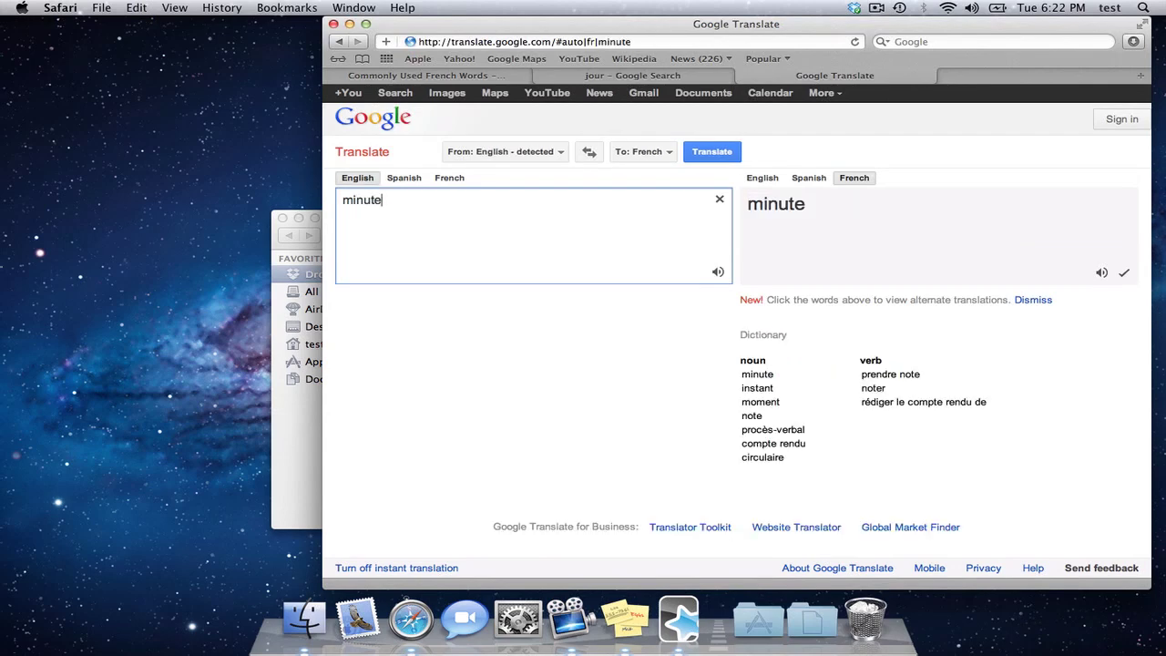
key(super+Tab)
text(u)
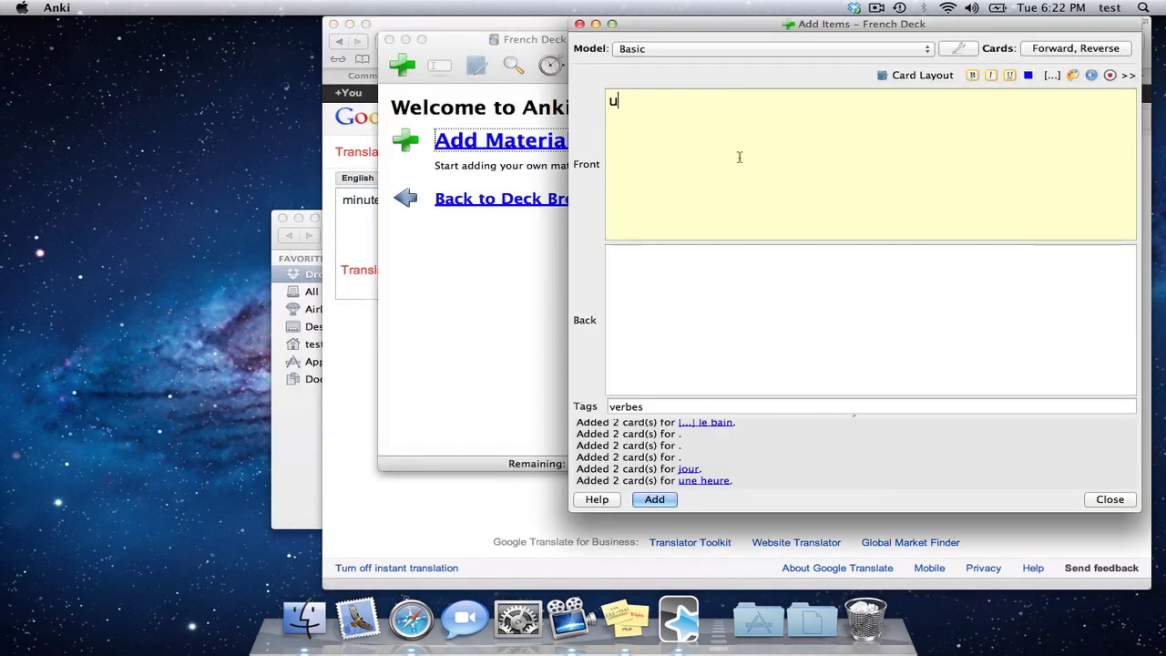
text(ne minute)
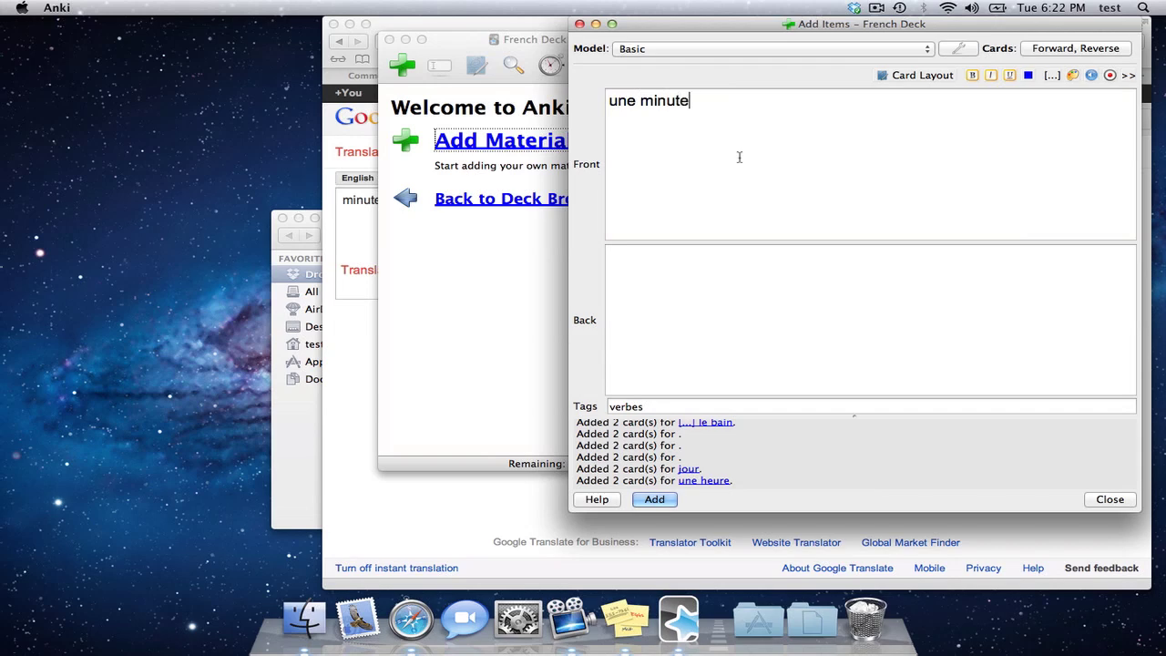
Step: Translate "60 seconds" into French with Google Translate in Safari and copy the result for the item's Back
click(687, 263)
key(super+Tab)
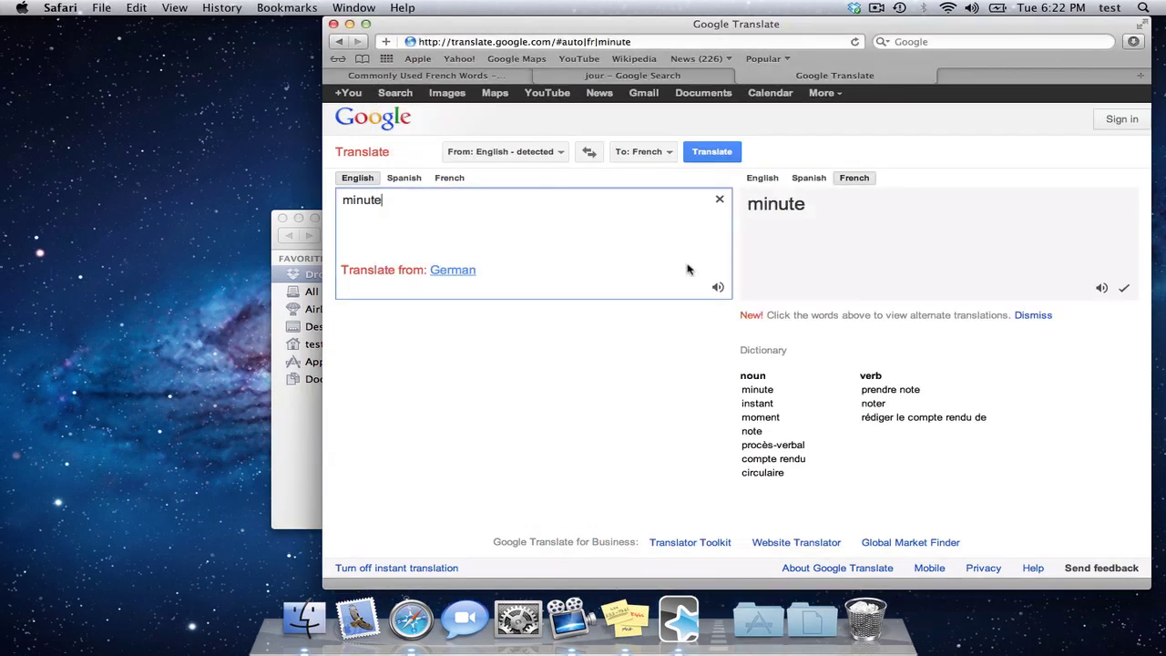
key(super+Tab)
text(60)
key(super+Tab)
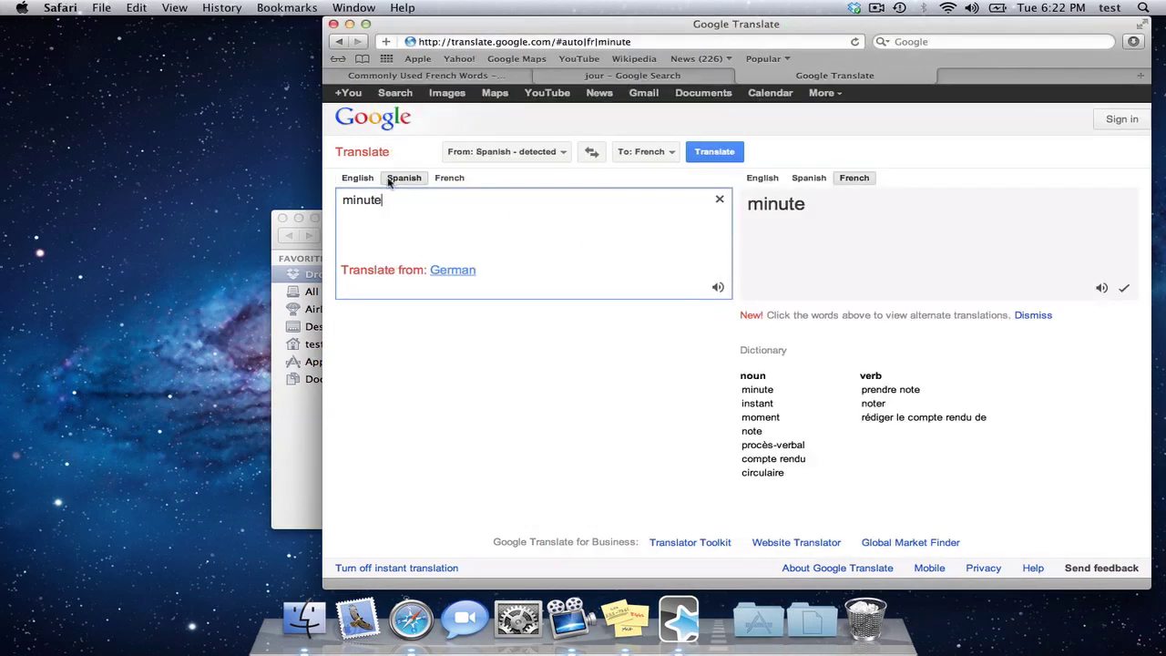
key(super+a)
text(60)
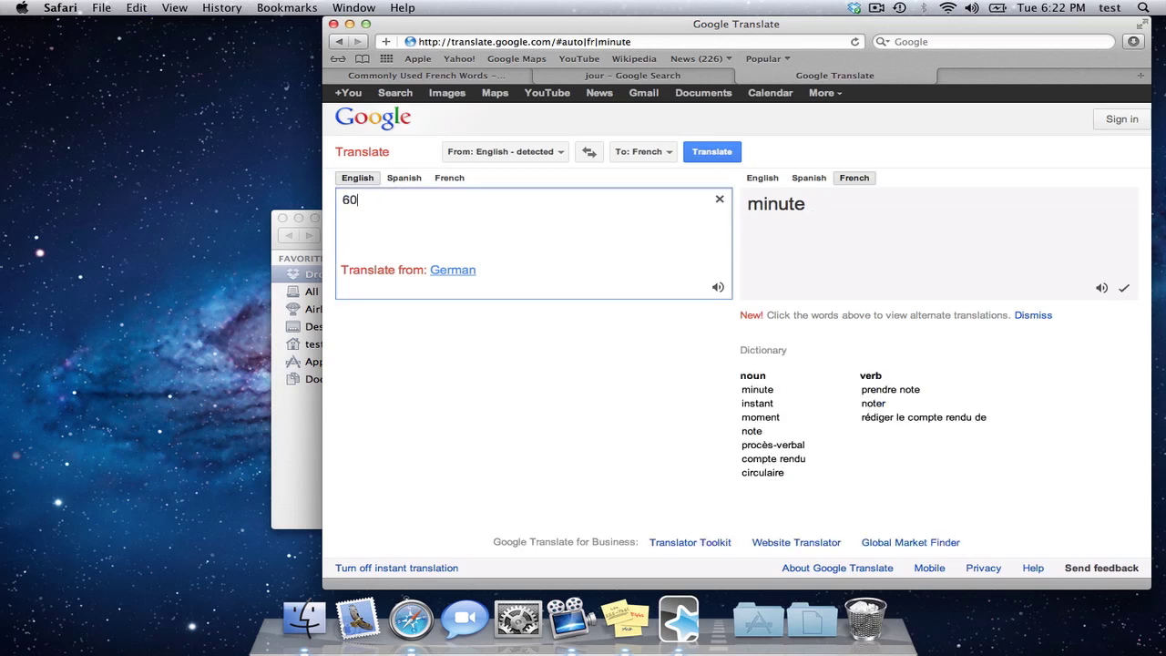
text( seconds)
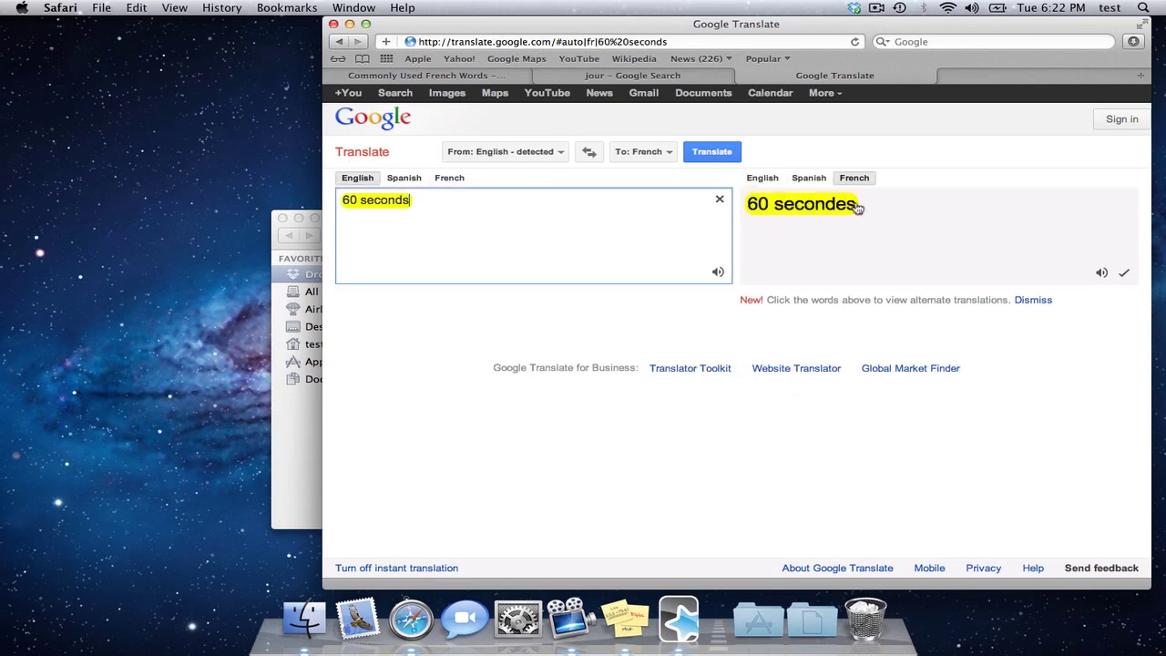
drag(854, 205, 742, 208)
key(super+c)
Step: Set the Back of the "une minute" item in Anki to "60 secondes", add it to the deck and close the Add Items window
key(super+Tab)
key(super+a)
key(super+v)
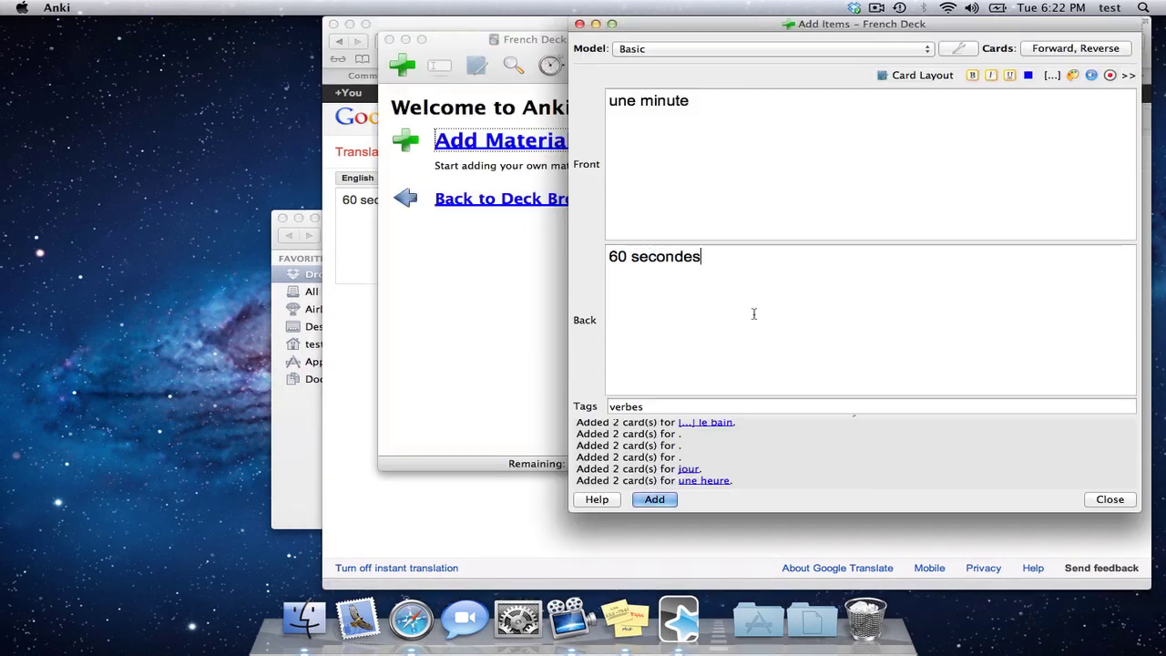
key(super+Return)
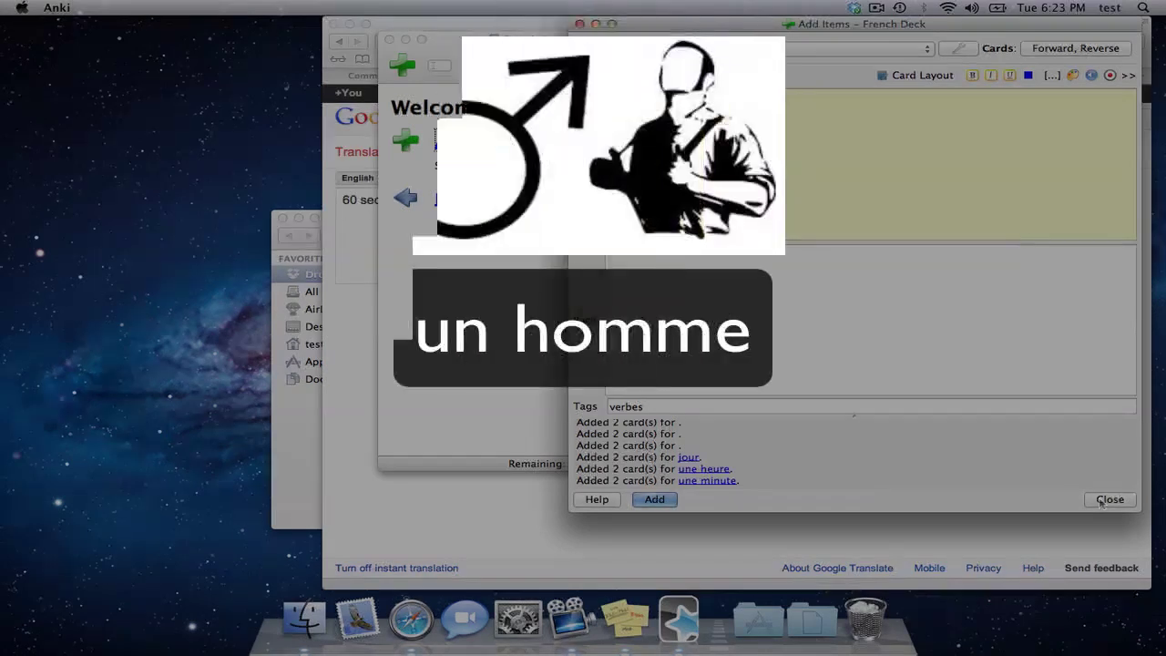
click(1102, 500)
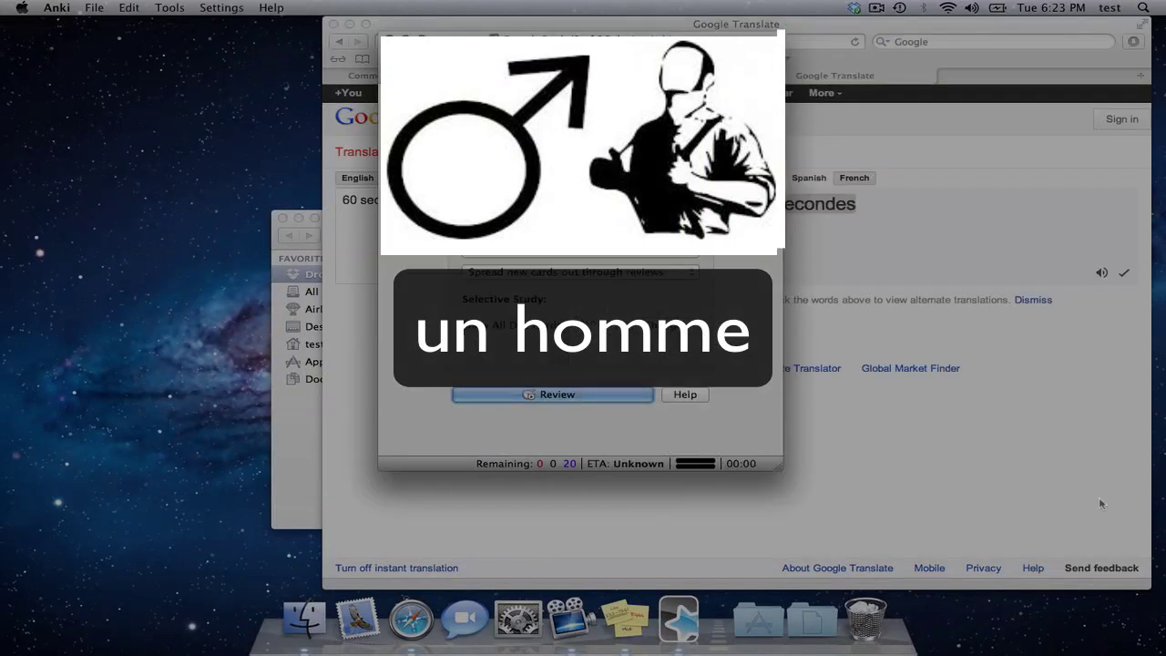